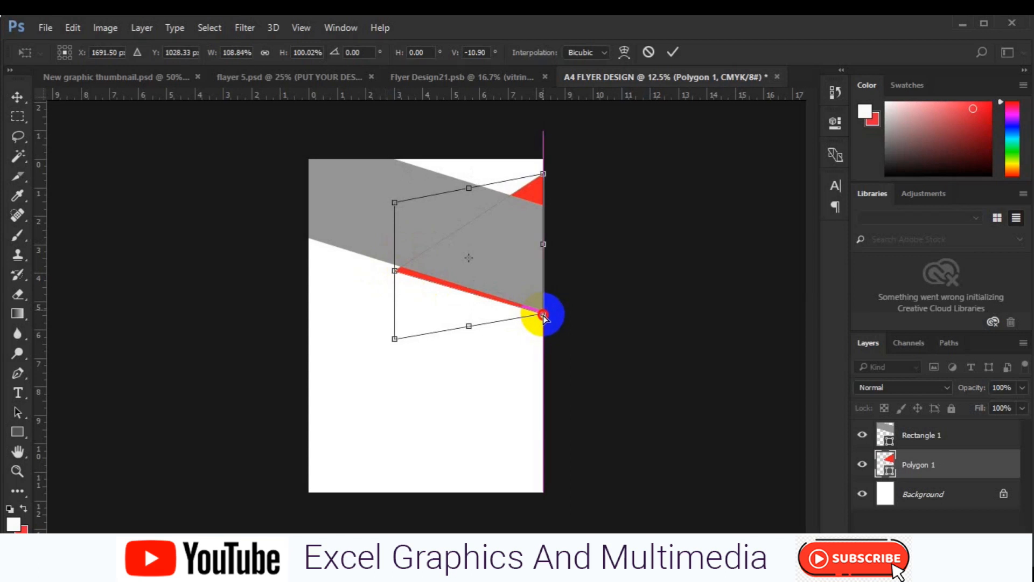
Pull the red triangle's lower corner at the page's right edge slightly downward, to about 104.42% height, and apply the transform.
drag(544, 318, 544, 319)
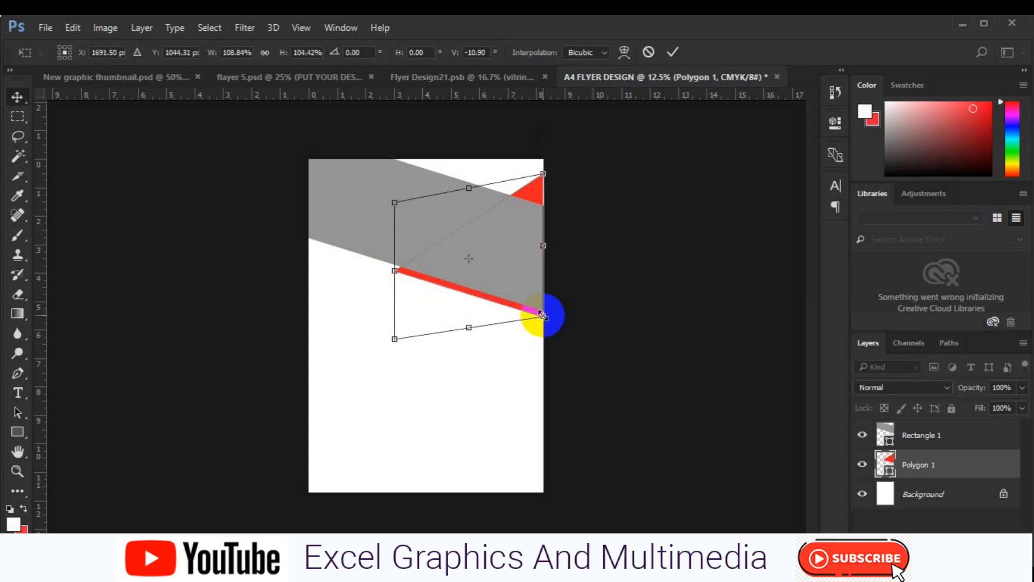
key(Return)
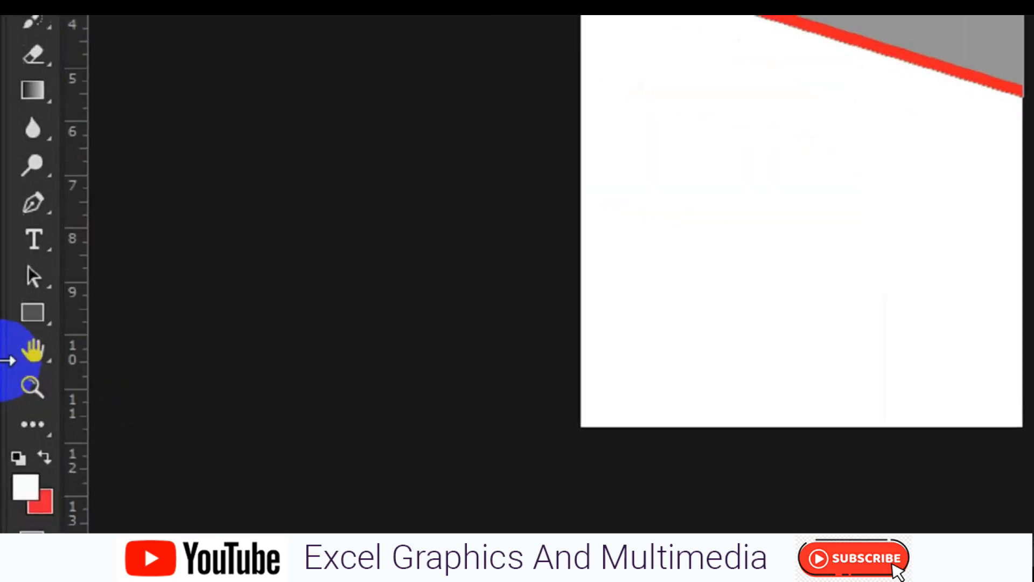
Create a three-sided polygon shape of 100 × 100 px directly above the Background layer.
click(36, 297)
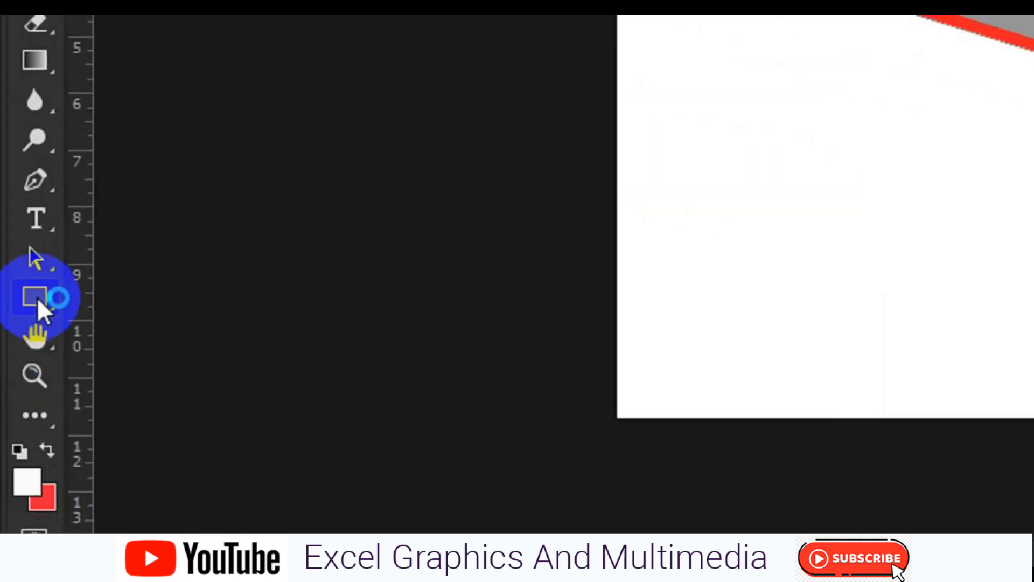
click(172, 384)
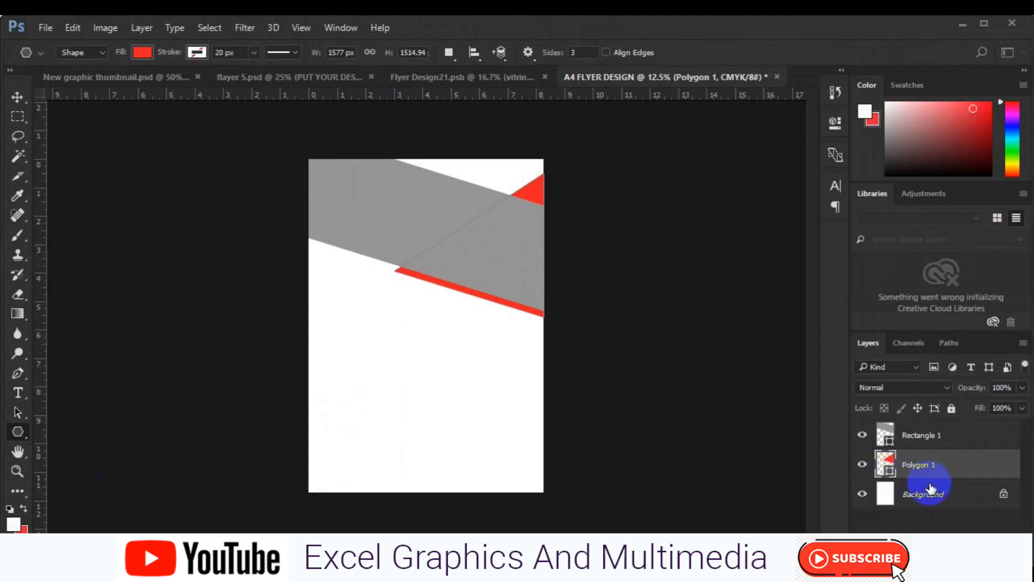
click(931, 489)
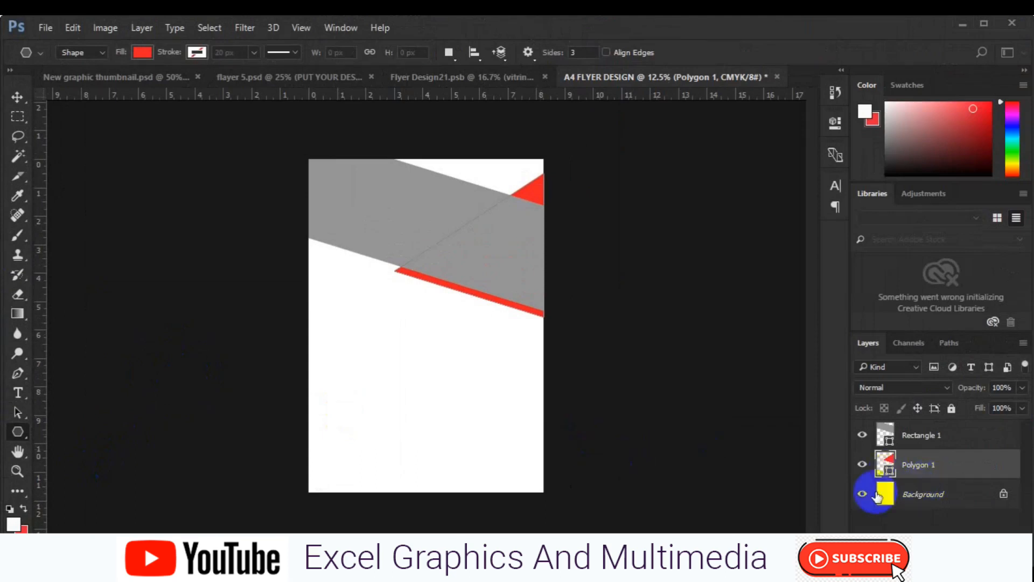
click(384, 418)
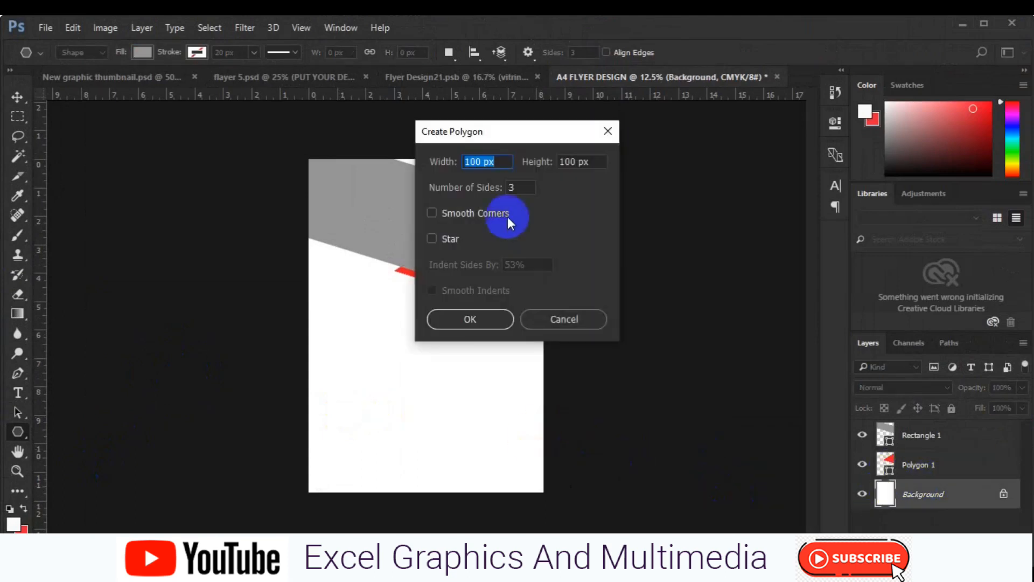
click(480, 317)
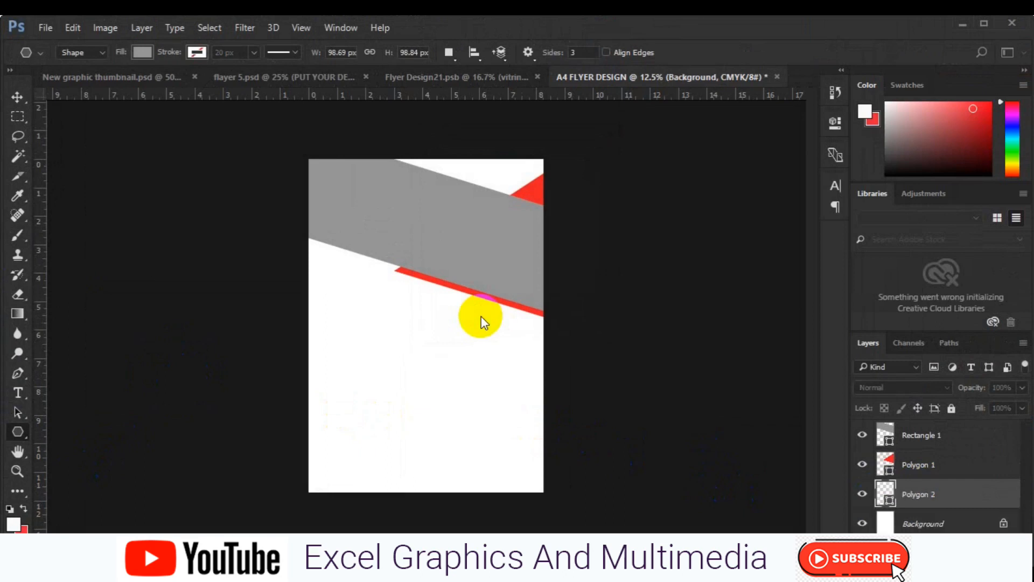
Move the small triangle to the page's left edge just below the grey band and enlarge it to about 383%.
key(v)
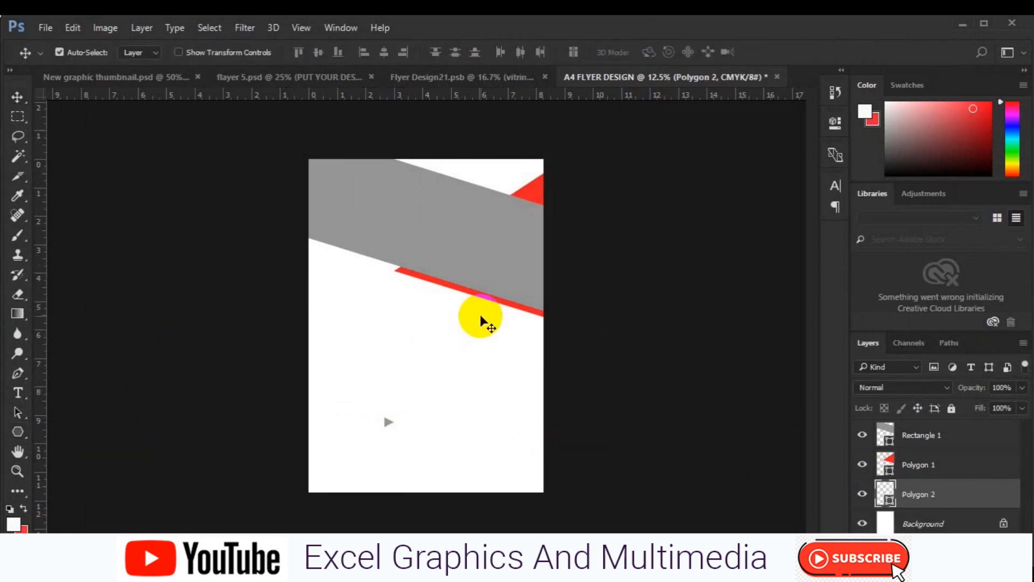
key(ctrl+t)
drag(401, 426, 342, 263)
Fill the small triangle on the Polygon 2 layer with dark brown 44312d.
click(886, 496)
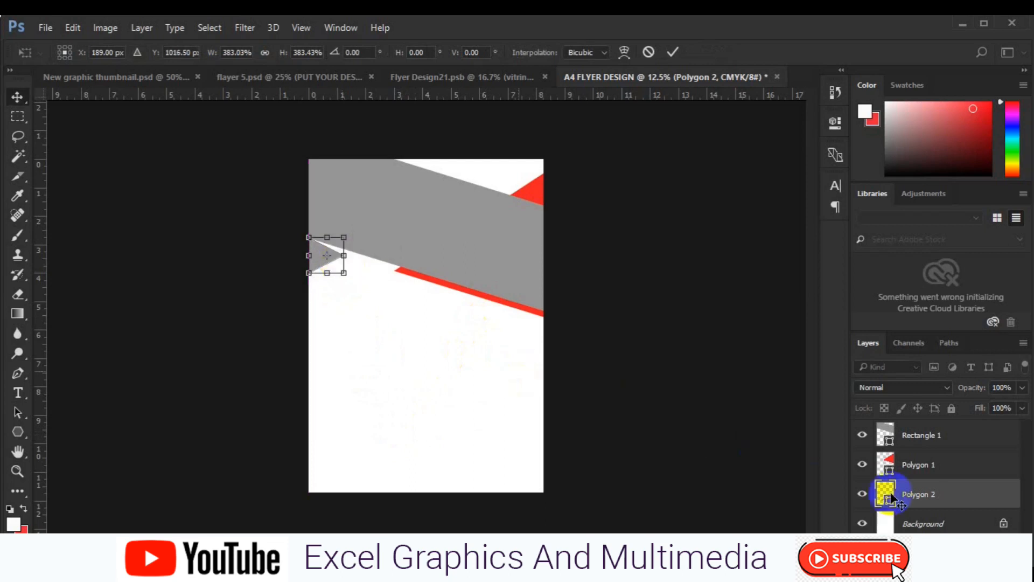
double_click(887, 499)
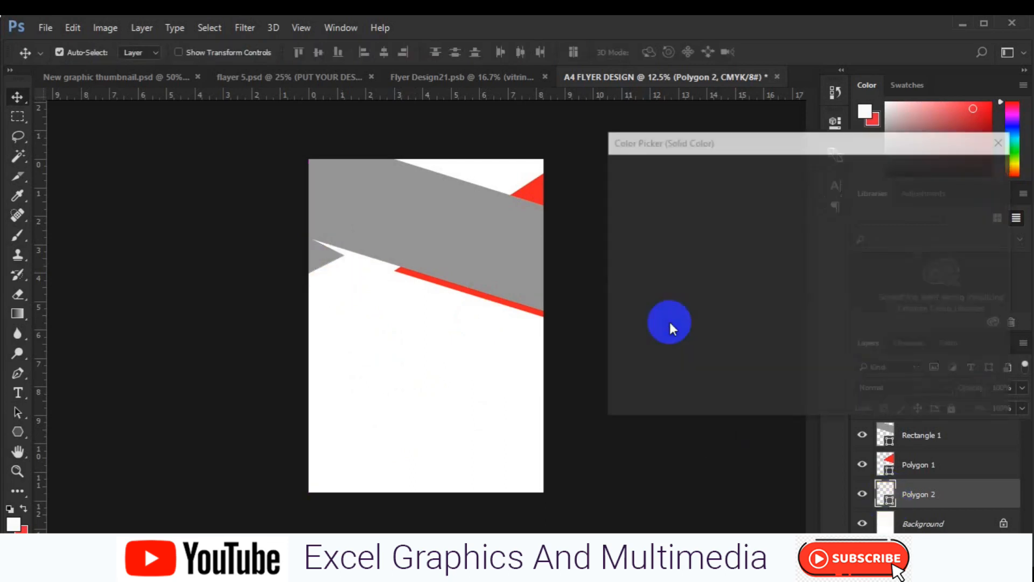
click(686, 317)
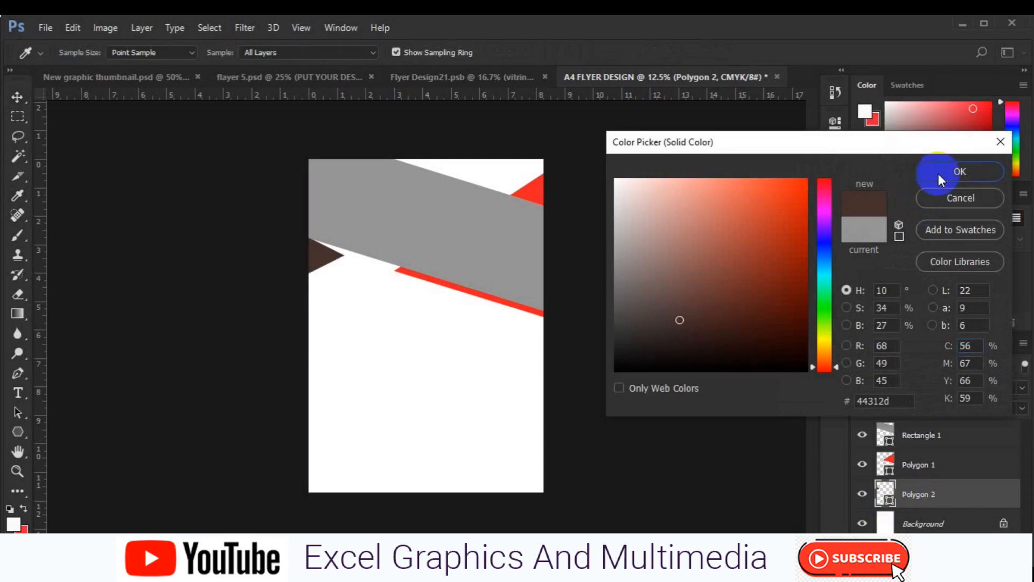
click(938, 174)
key(ctrl+plus)
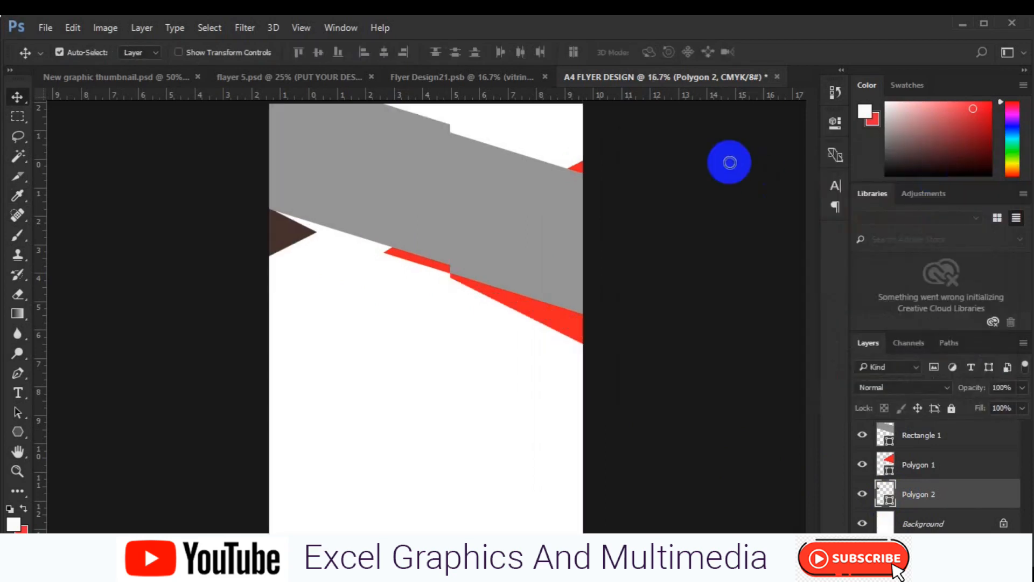
key(ctrl+t)
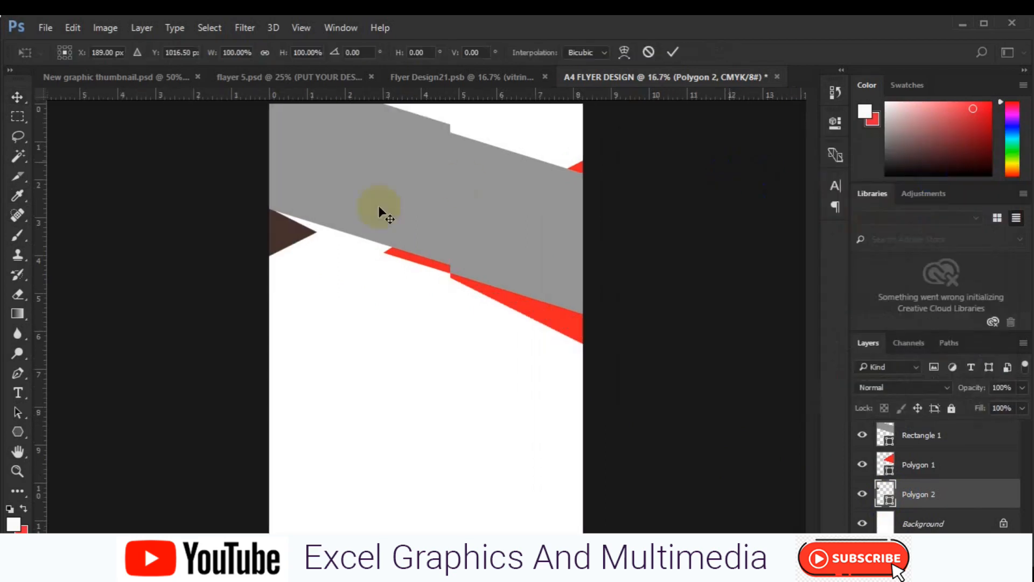
drag(316, 257, 344, 266)
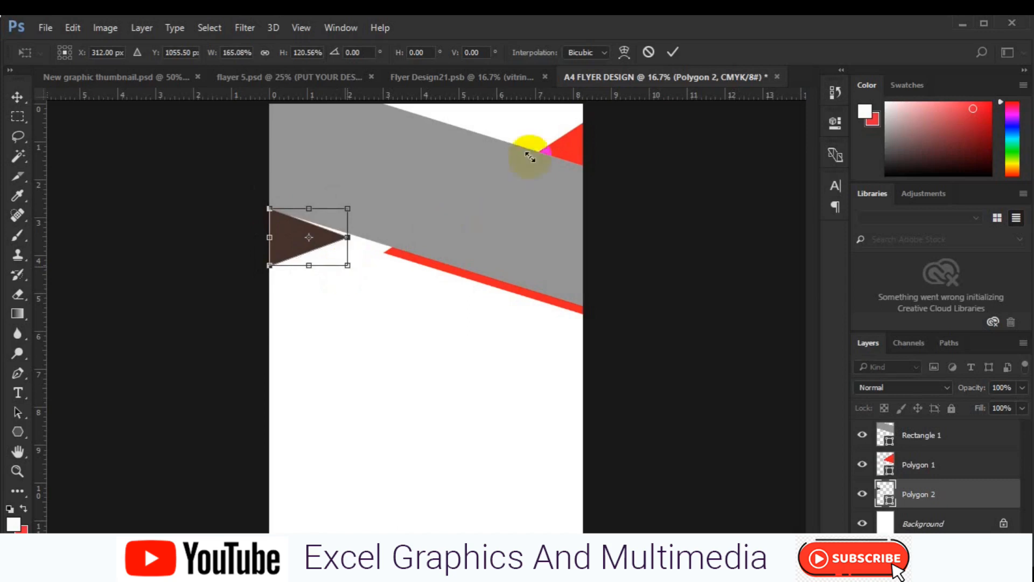
click(650, 52)
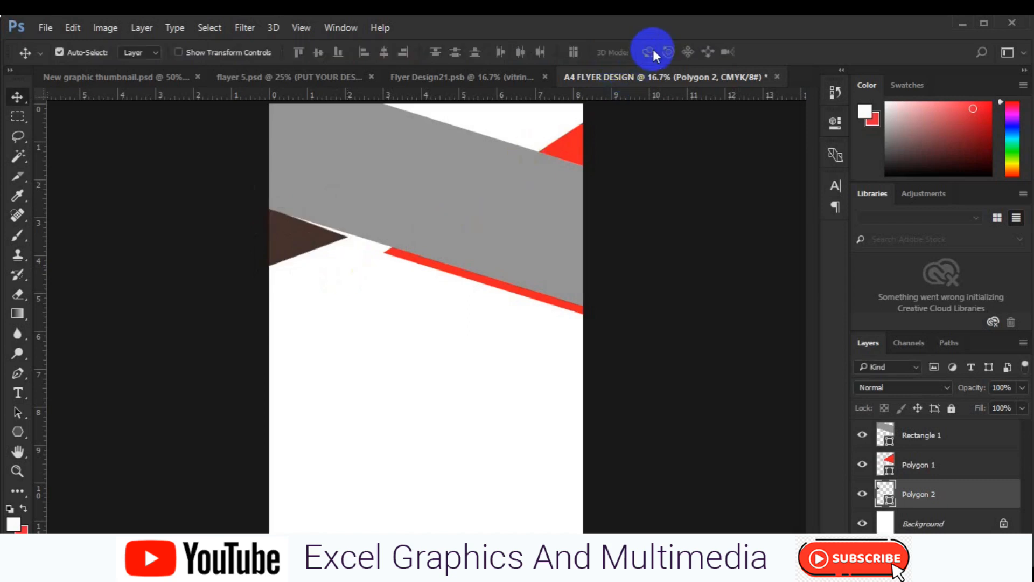
Scale the brown triangle about its center to about 241% so its upper edge tucks behind the grey band.
key(ctrl+t)
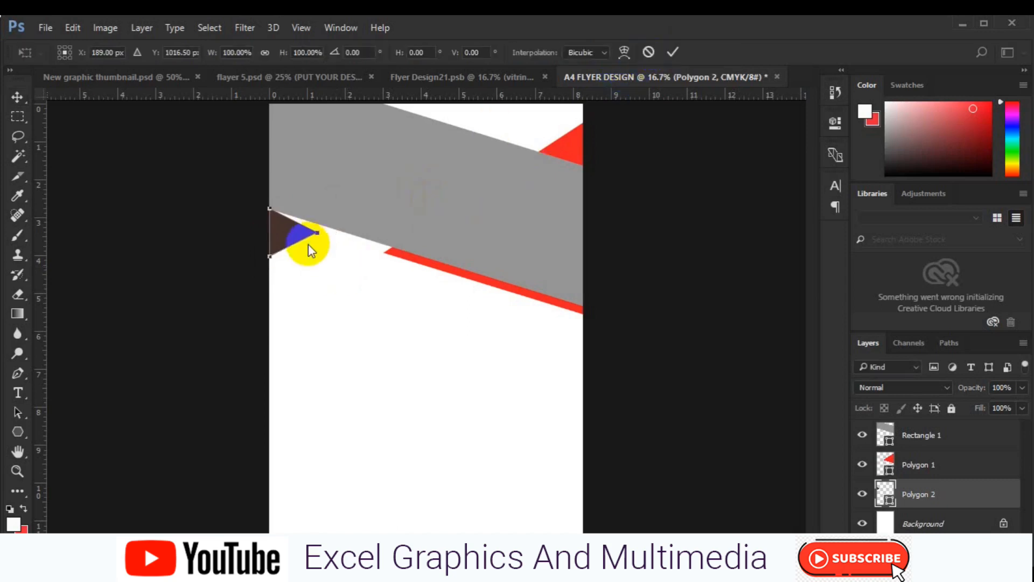
drag(318, 256, 359, 279)
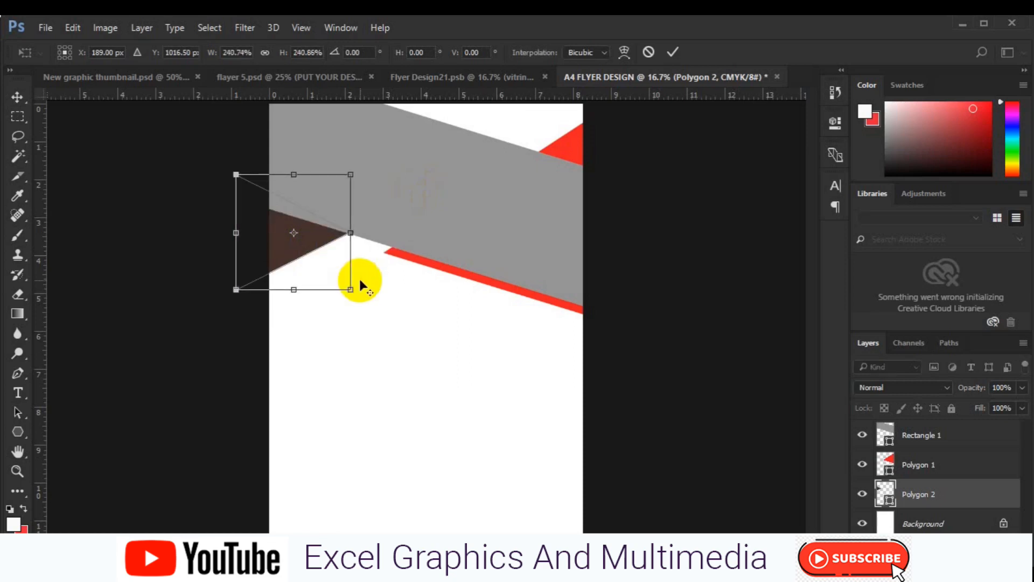
key(Return)
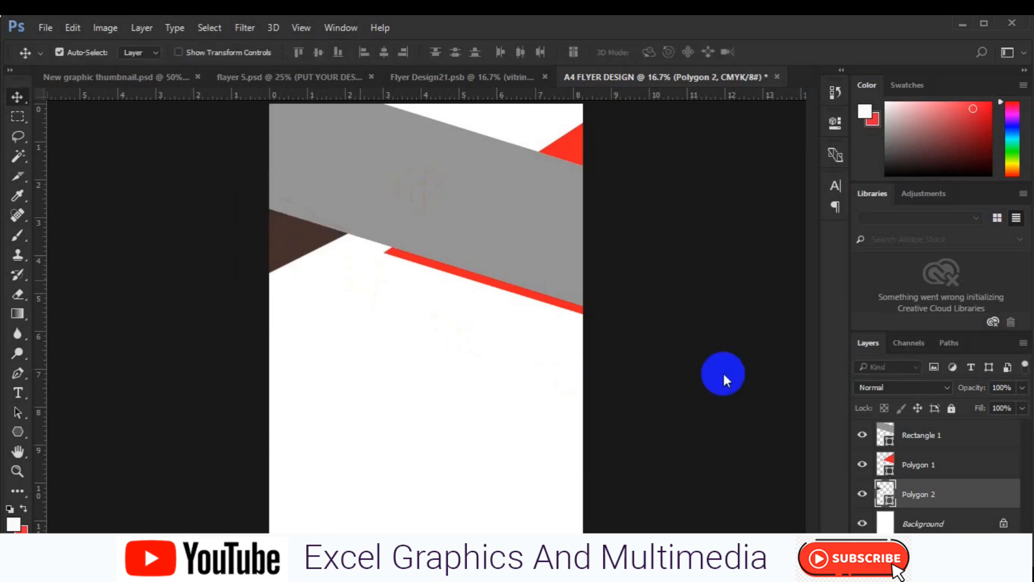
Draw a closed five-point Pen shape of about 1767 × 1919 px above the Background layer, extending below the grey band at the left edge.
click(939, 524)
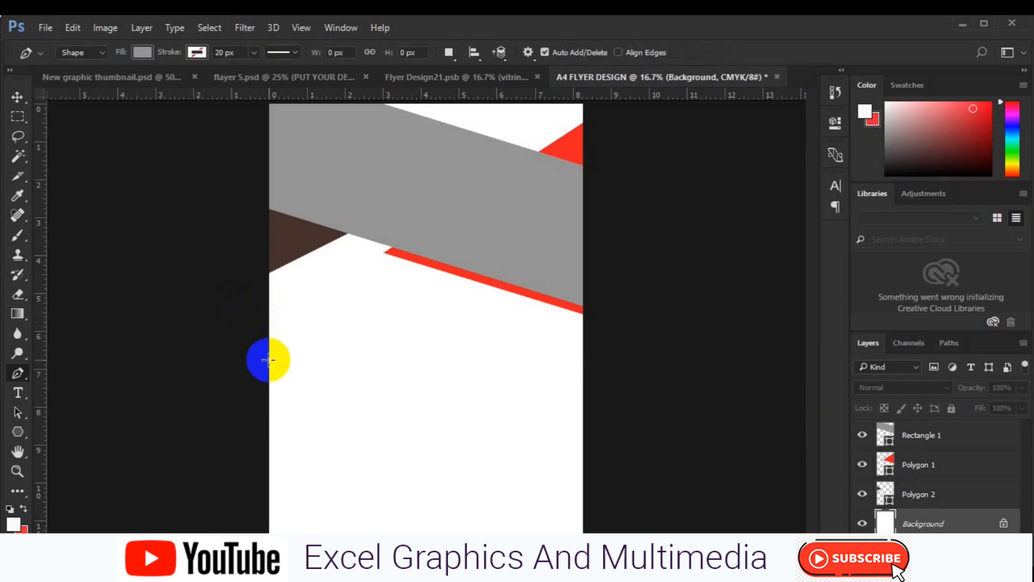
click(268, 360)
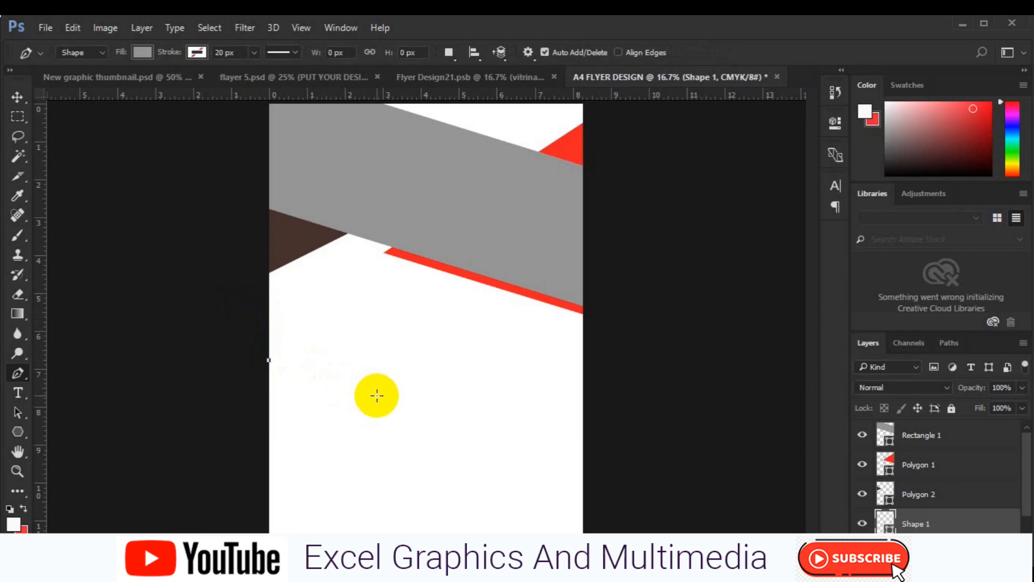
click(377, 393)
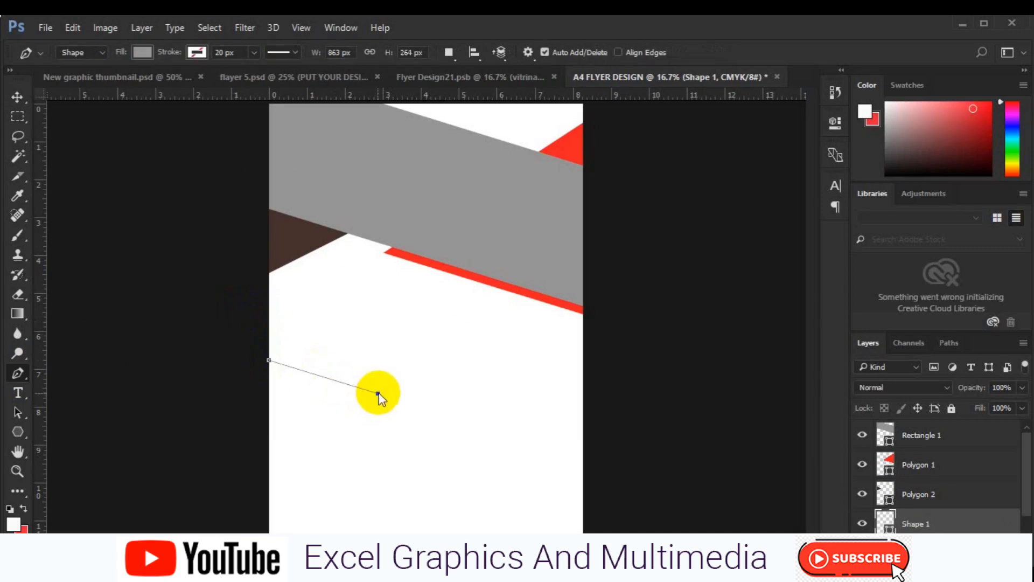
click(489, 258)
click(334, 151)
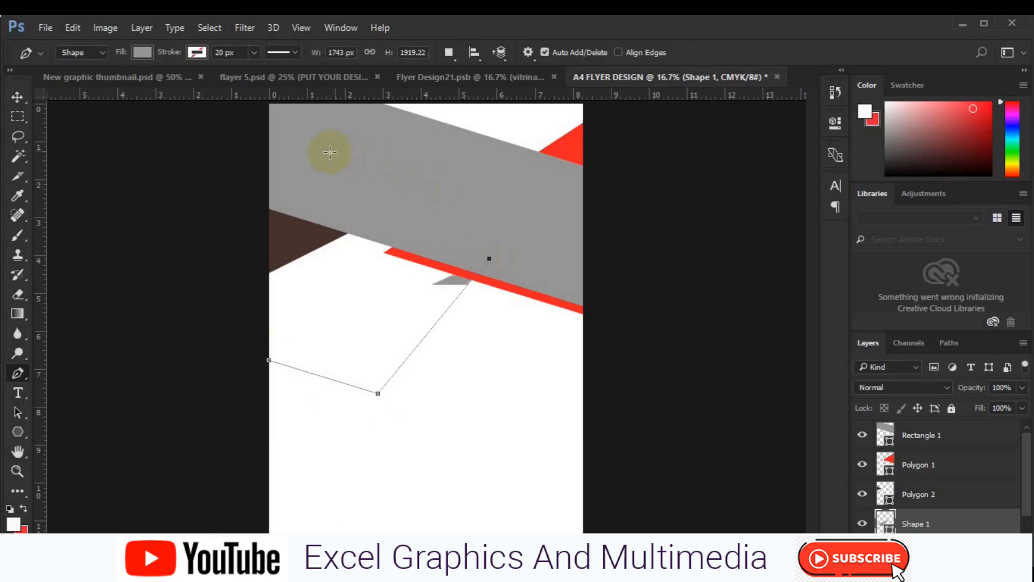
click(265, 230)
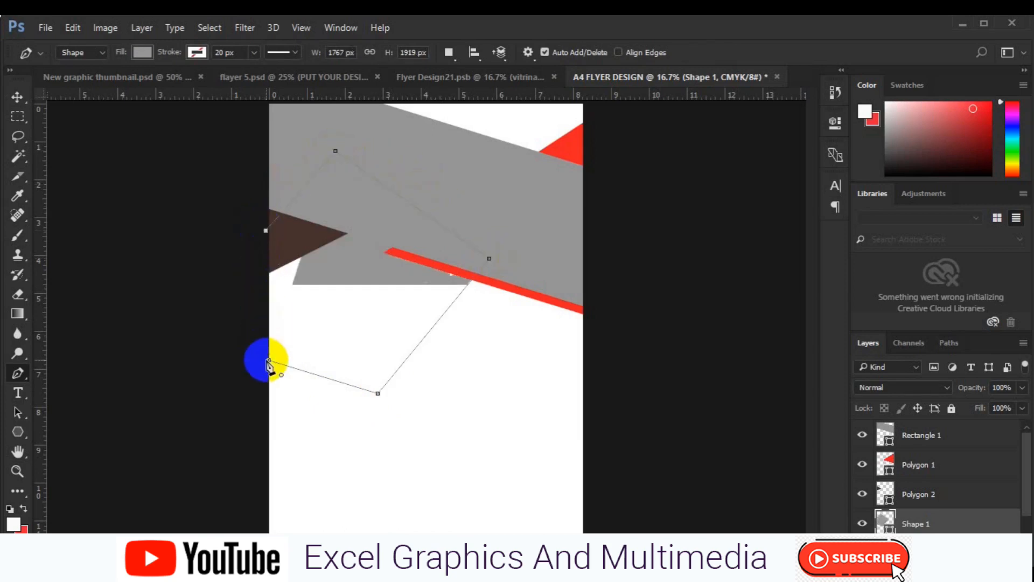
click(268, 360)
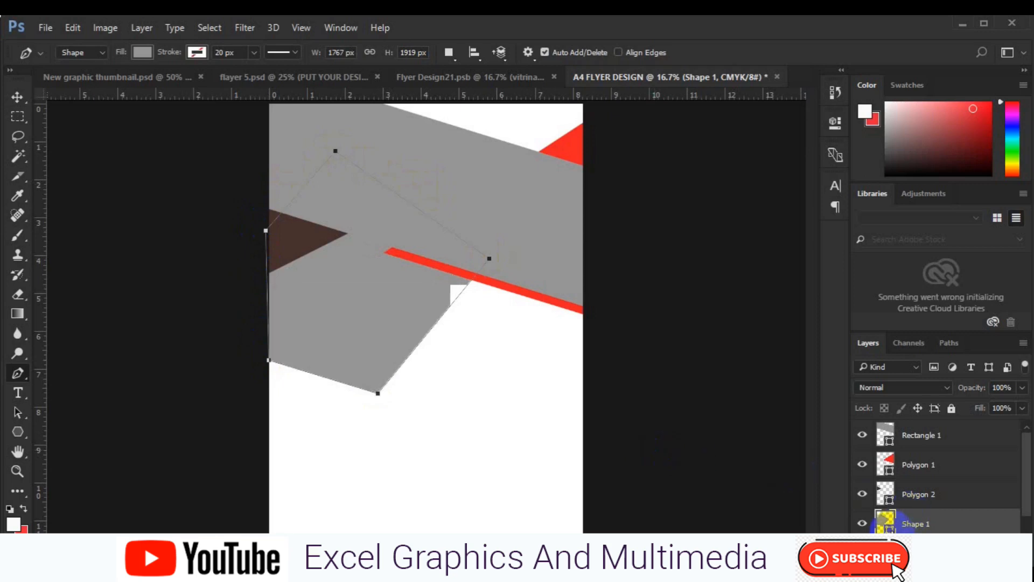
Fill the five-point shape on the Shape 1 layer with very dark brown 30130d.
double_click(885, 521)
click(753, 335)
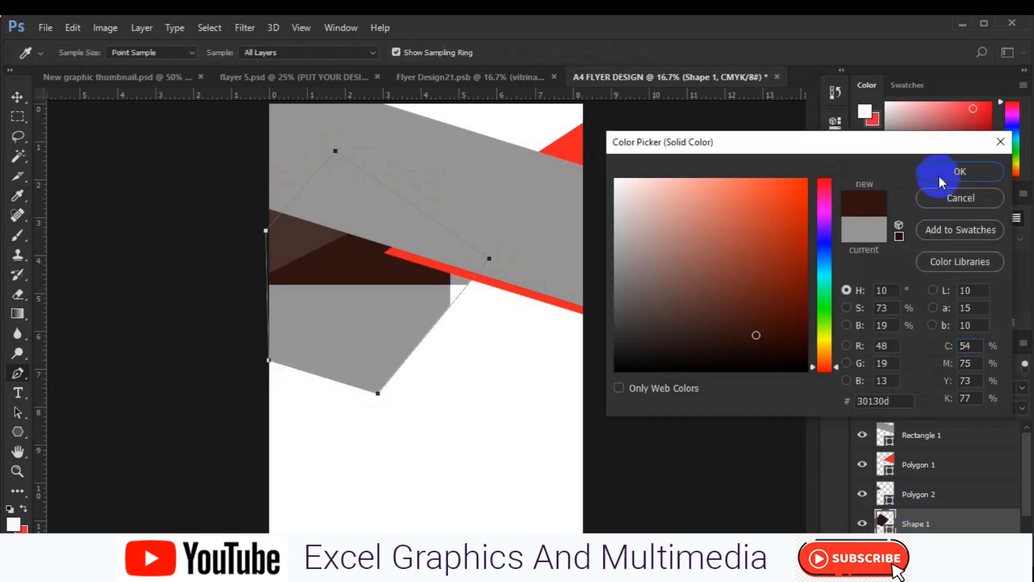
click(940, 181)
Enlarge the dark brown five-point shape about its center to about 102.6% so it extends past the page's left edge.
key(v)
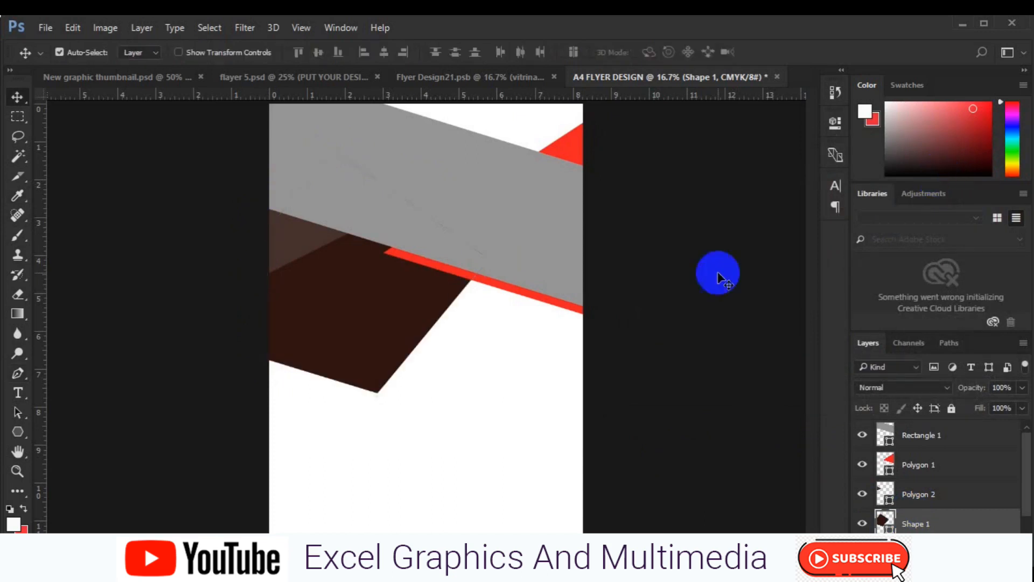
key(ctrl+t)
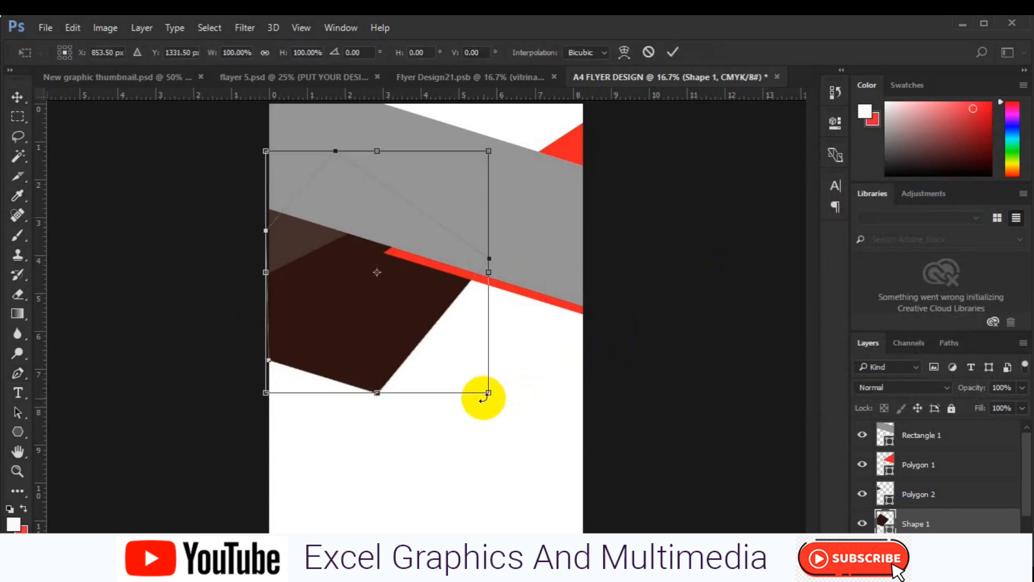
drag(488, 398, 489, 400)
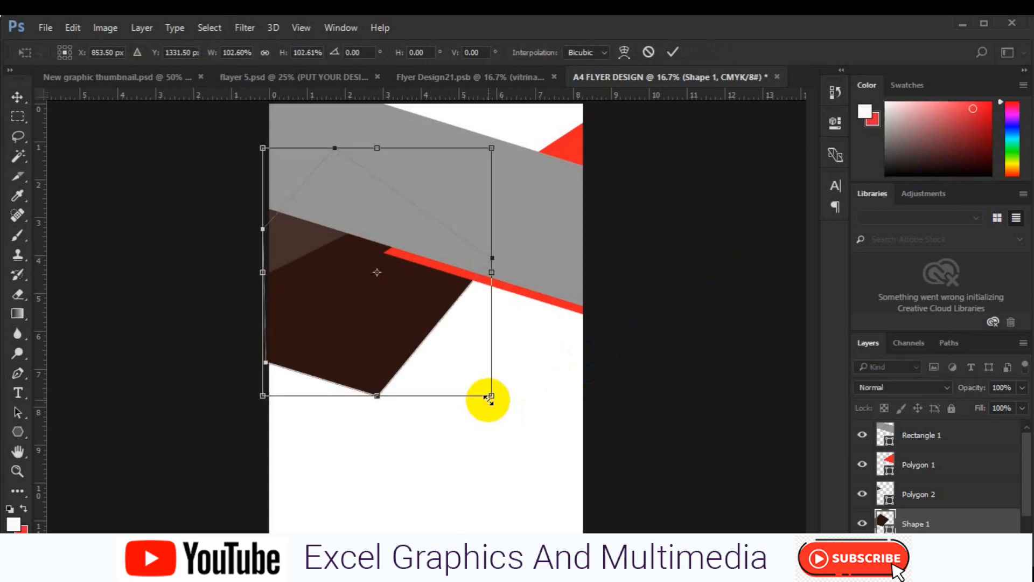
key(Return)
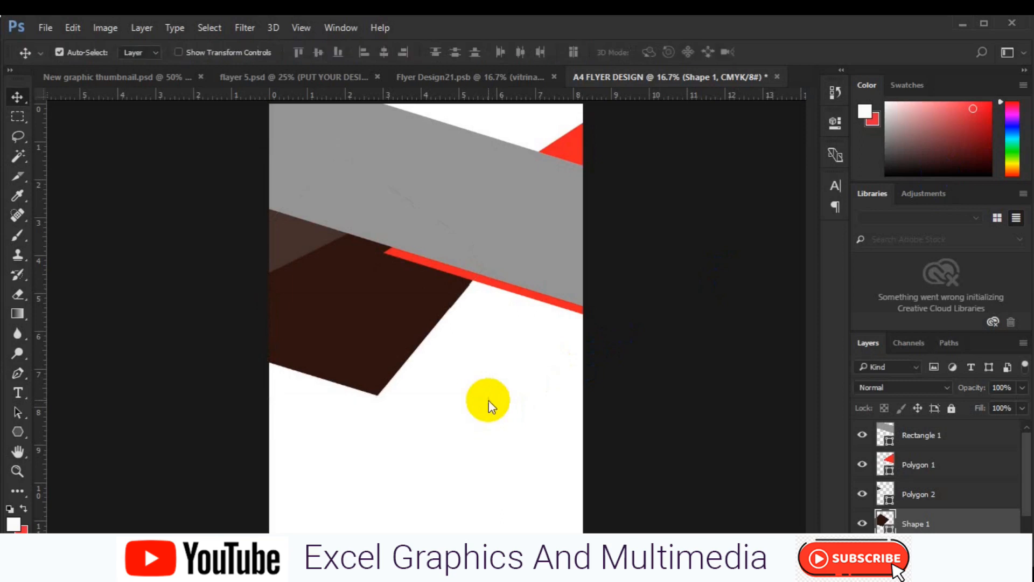
Place the embedded close-up-suv-car-with-sport-modern-design-car-dealership image from the Desktop's freepik stockpoto folder above the Rectangle 1 layer.
key(ctrl+0)
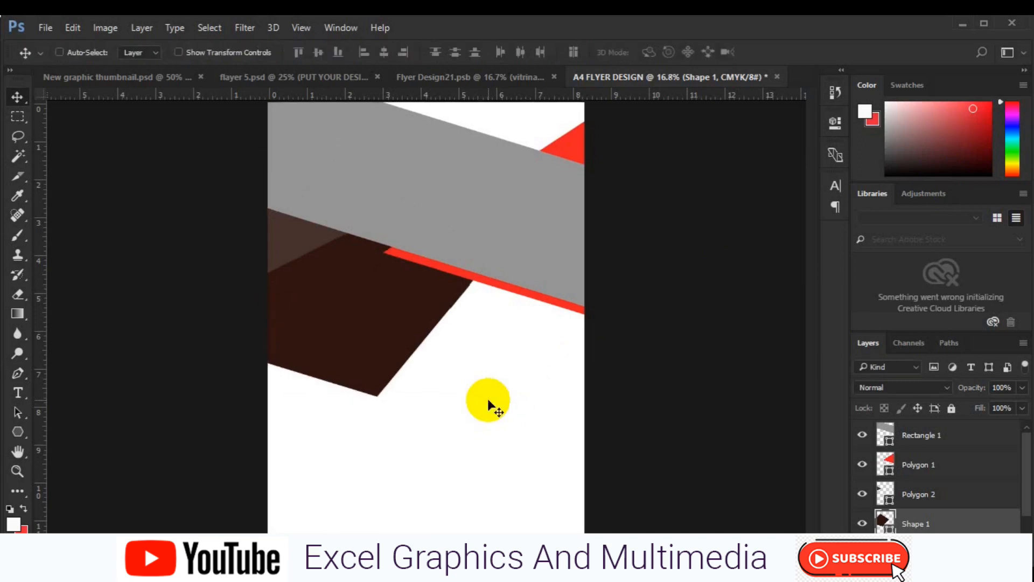
key(ctrl+minus)
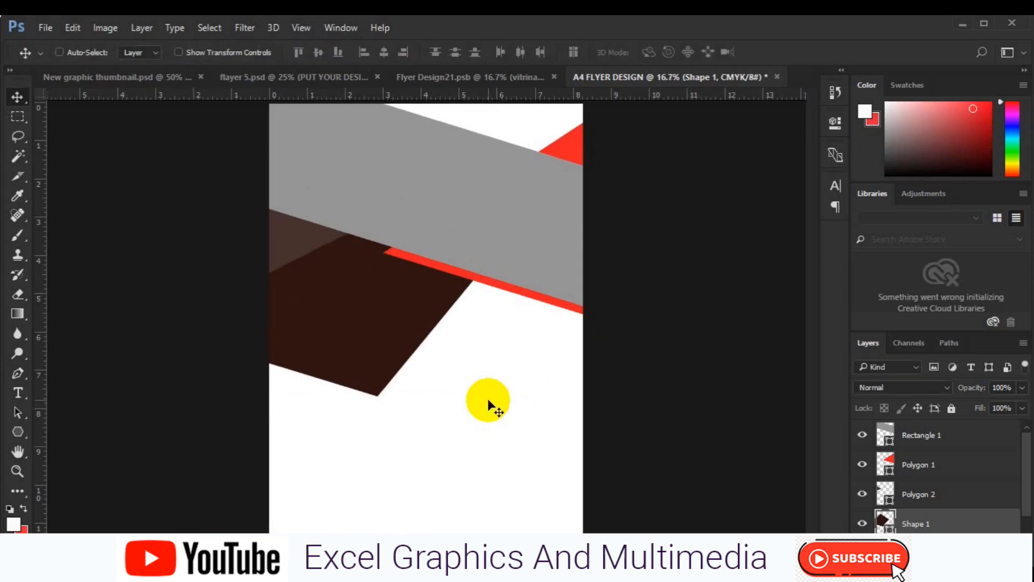
key(ctrl+minus)
click(407, 238)
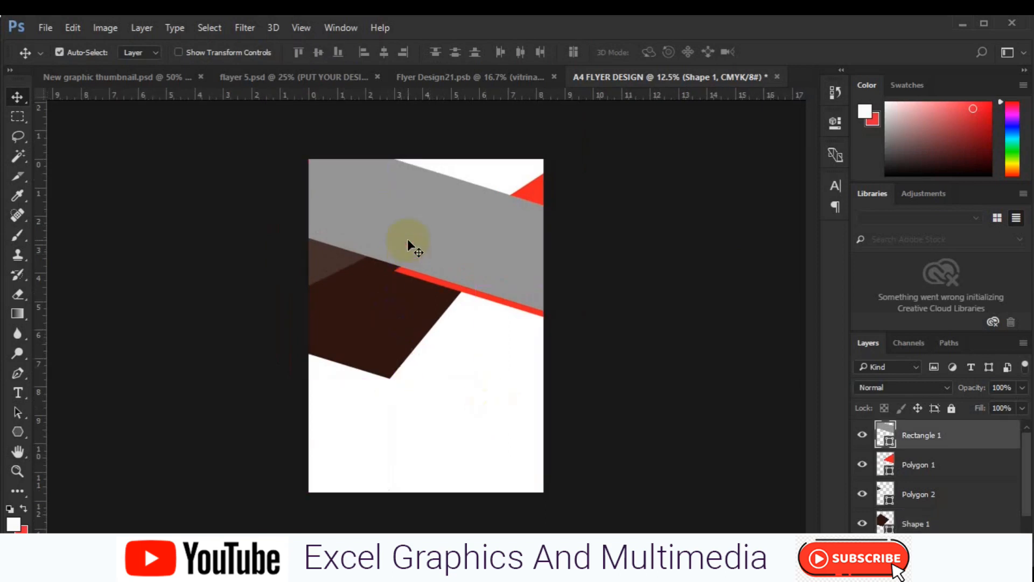
click(43, 33)
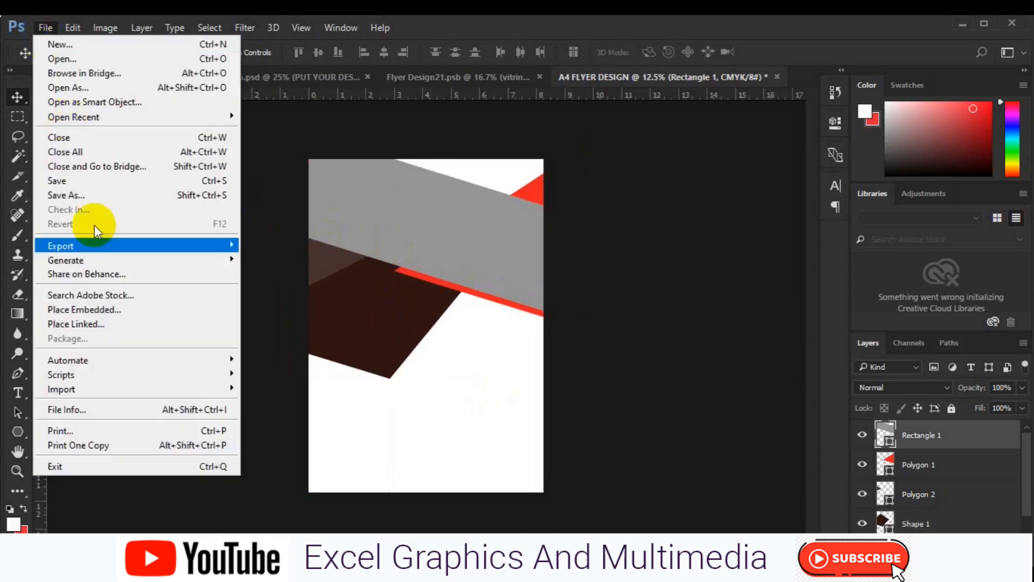
click(108, 306)
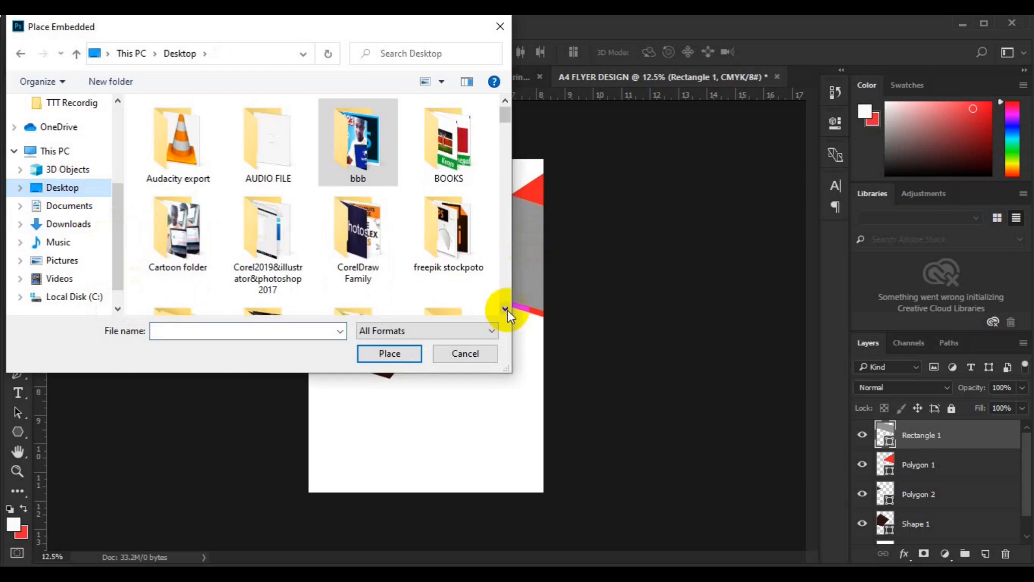
click(457, 259)
double_click(458, 263)
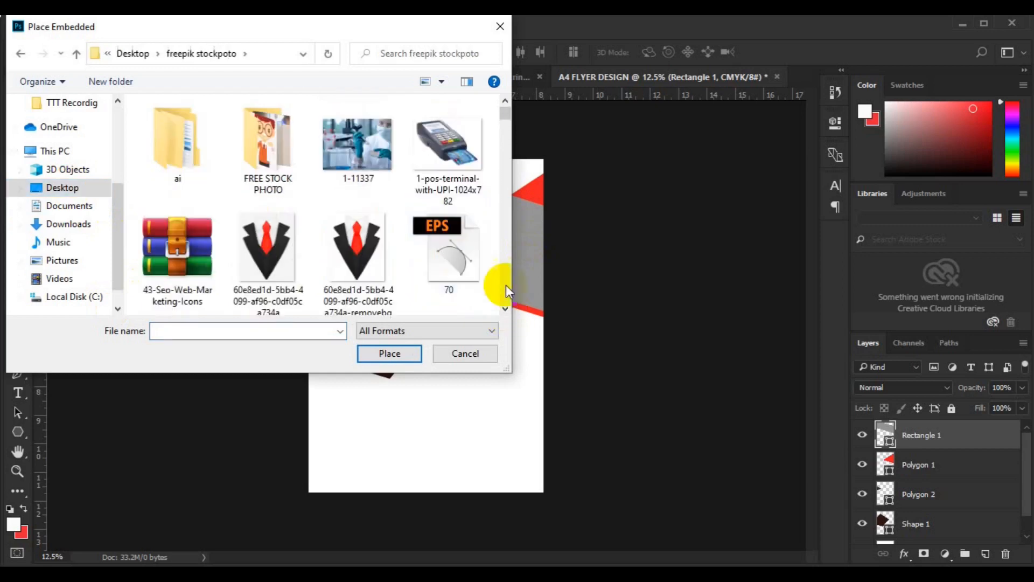
click(505, 309)
click(505, 309)
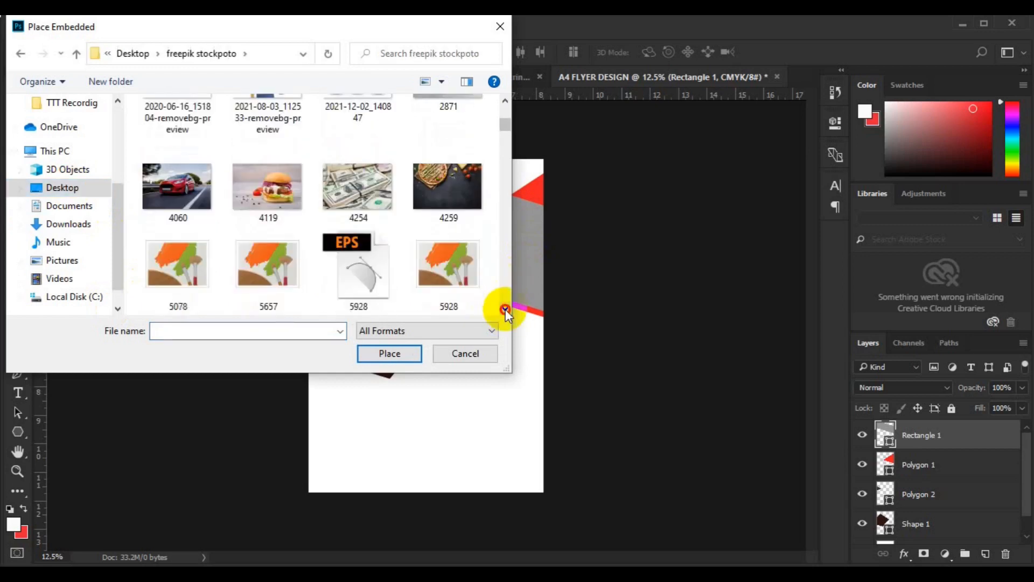
drag(505, 309, 505, 310)
click(188, 155)
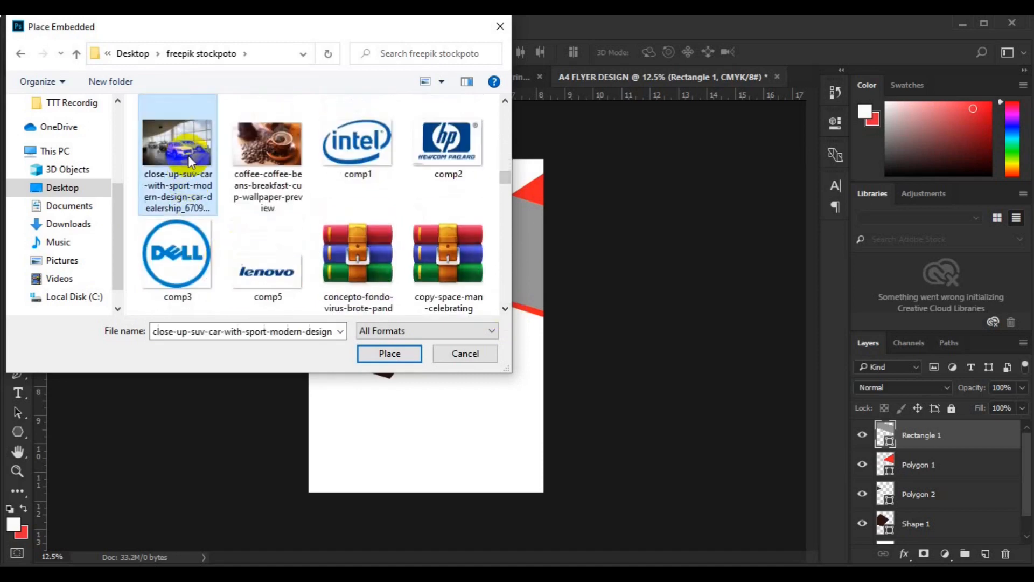
click(390, 352)
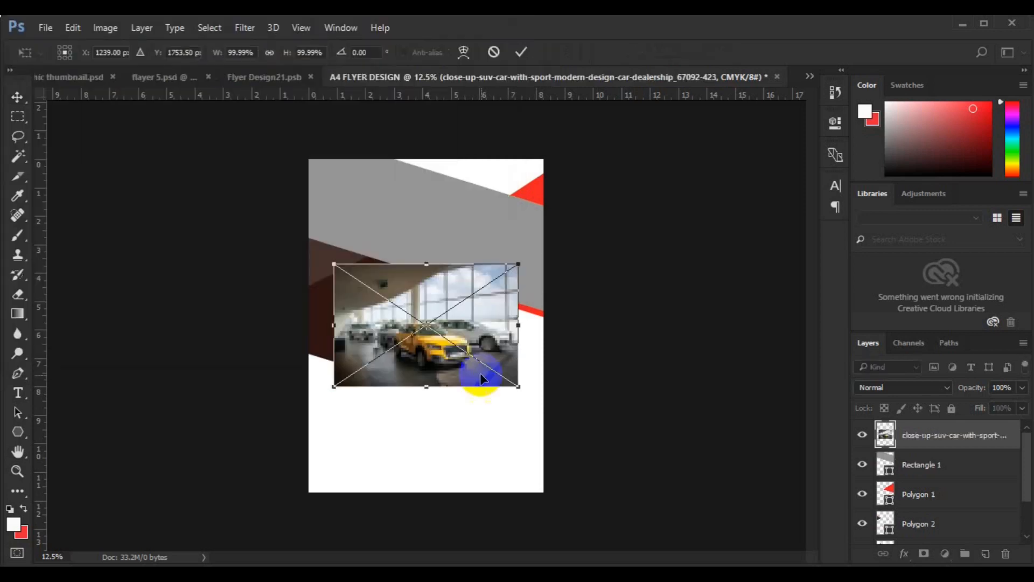
Scale the placed car dealership image proportionally about its center to about 128.7% so it spans the page width.
drag(517, 387, 544, 404)
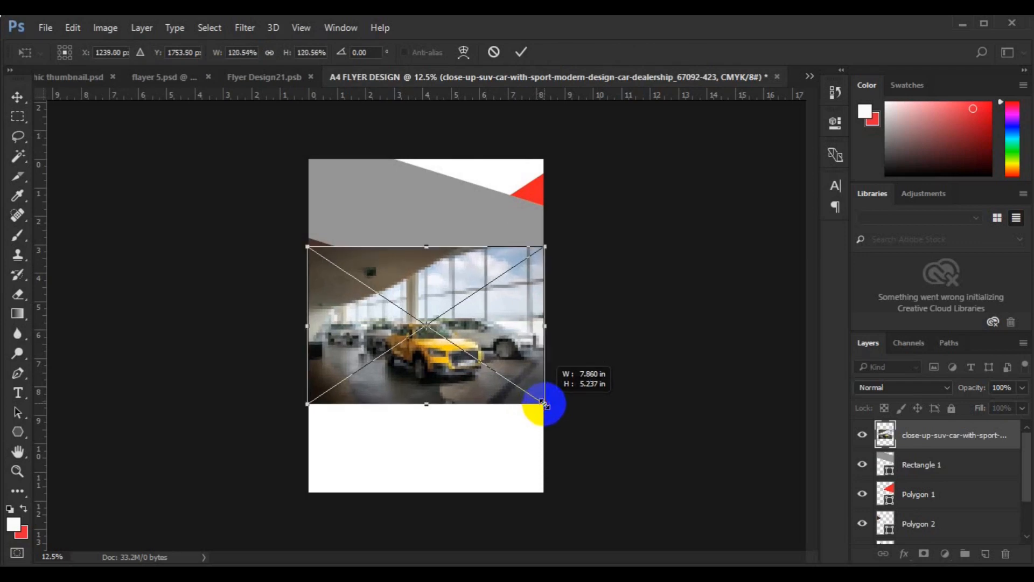
drag(544, 404, 544, 404)
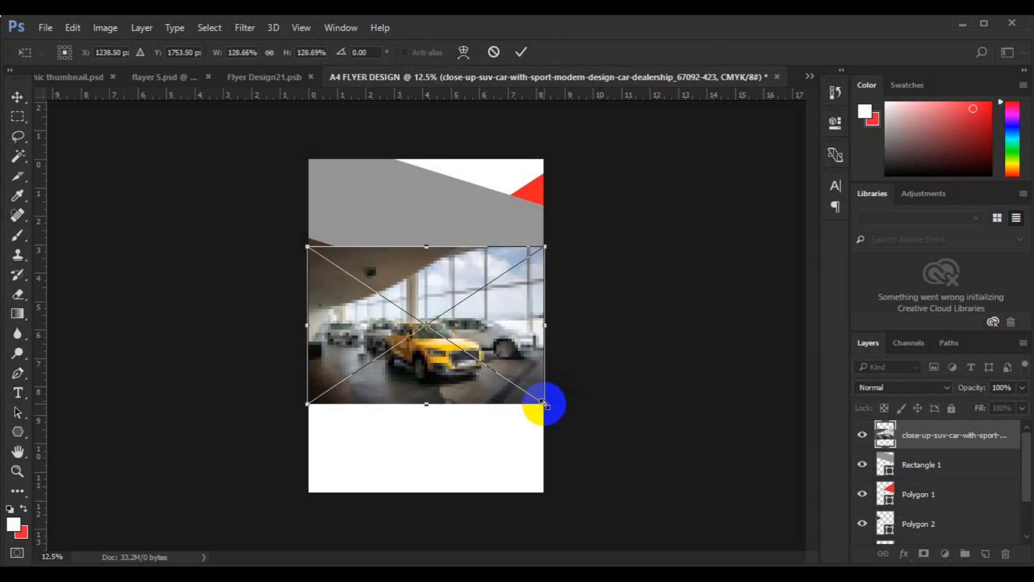
key(Return)
Clip the car dealership image to the Rectangle 1 layer and move it up to cover the angled grey band.
click(912, 440)
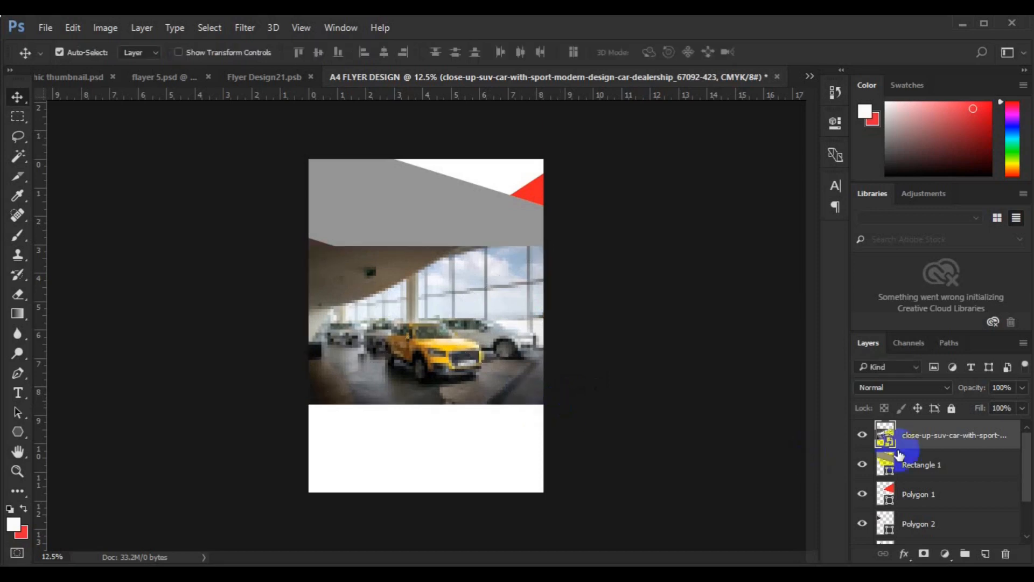
right_click(922, 445)
click(720, 418)
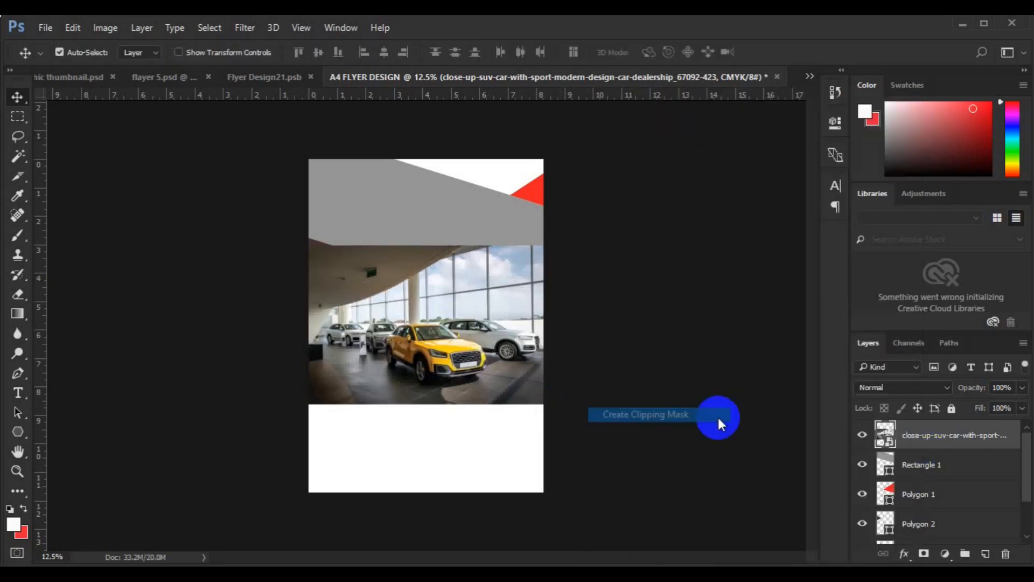
drag(489, 274, 491, 182)
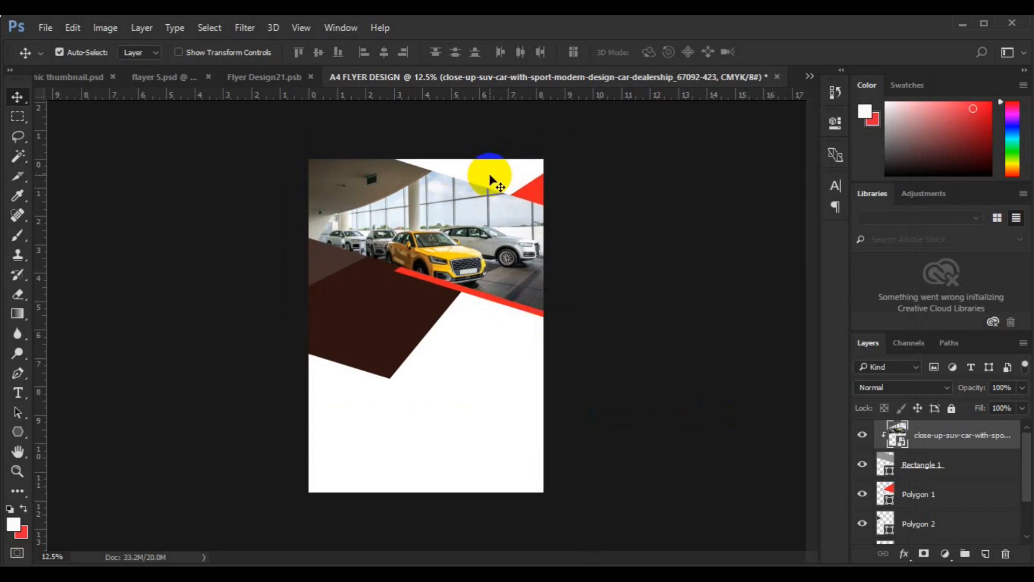
Add a Gradient Overlay layer style to the red Polygon 1 shape.
click(410, 274)
right_click(935, 496)
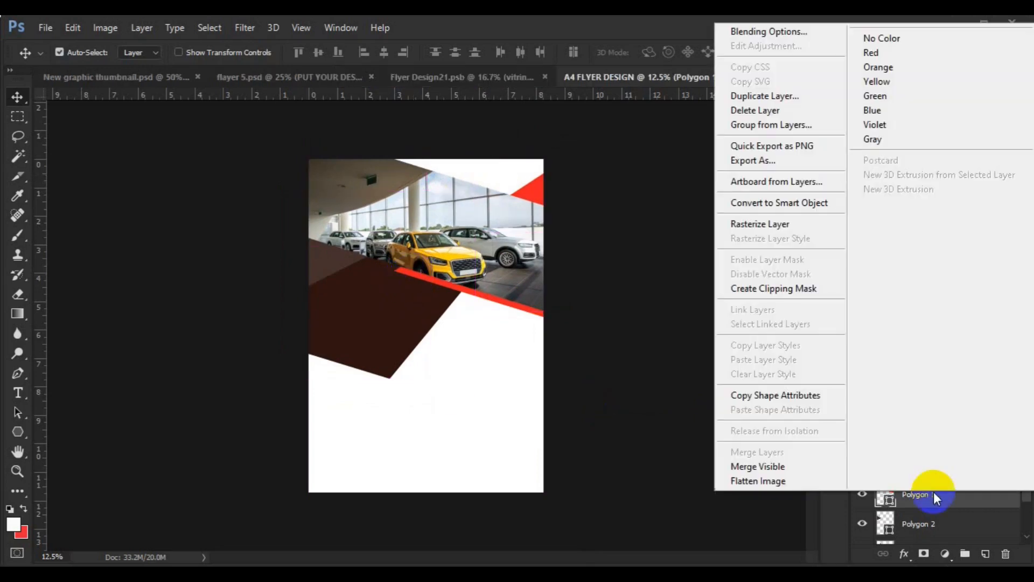
click(771, 27)
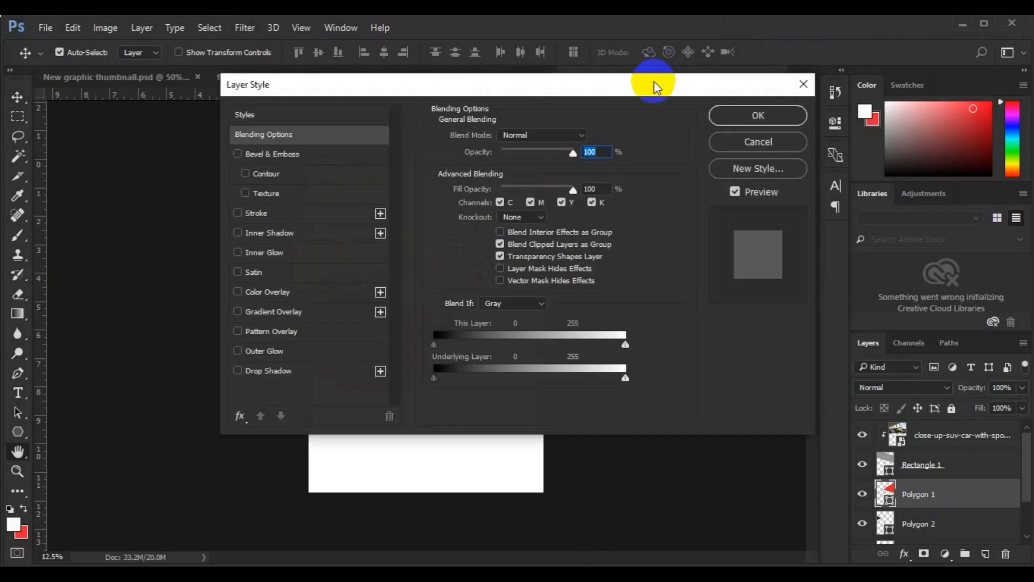
drag(654, 84, 961, 22)
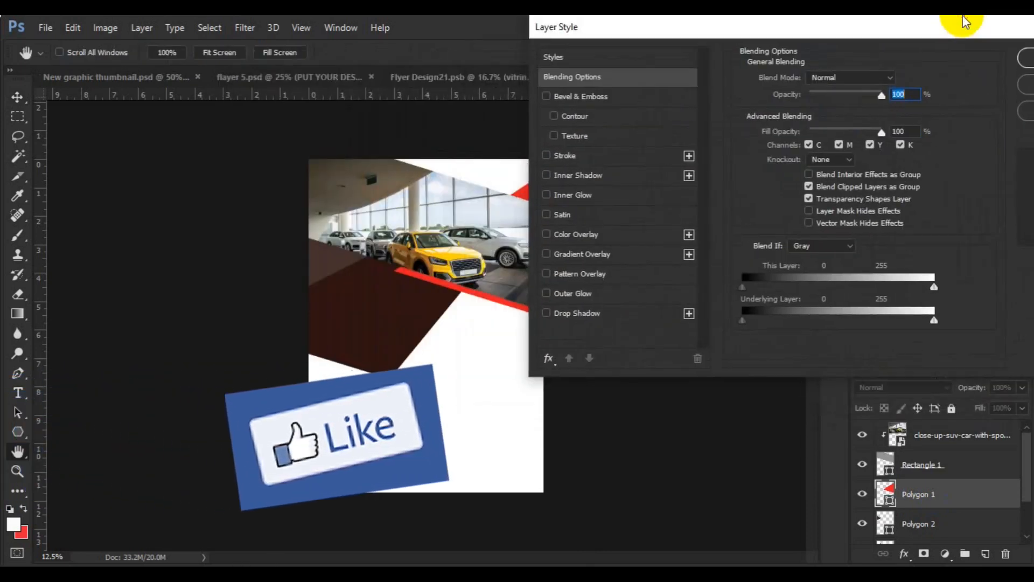
click(580, 256)
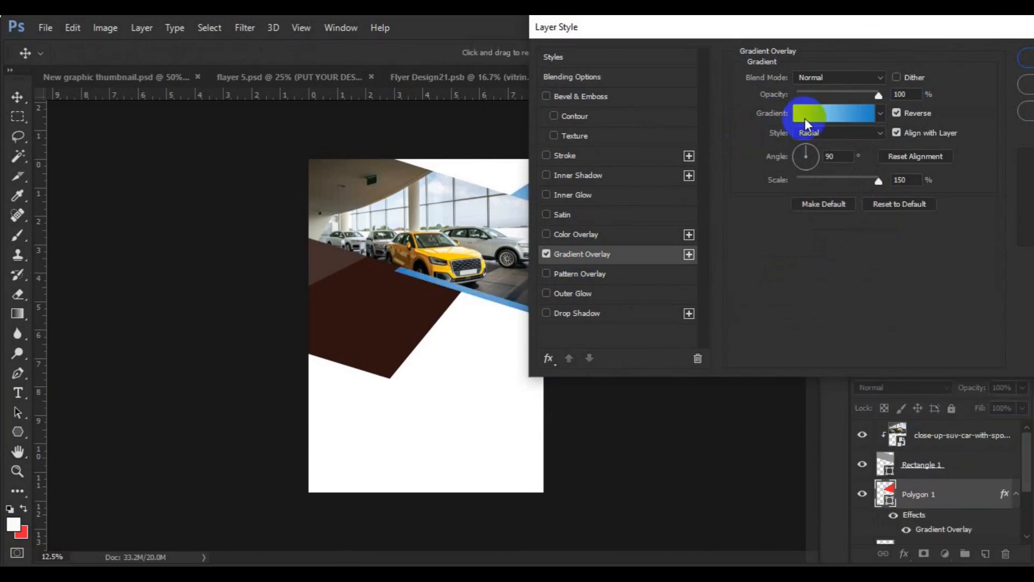
drag(722, 29, 793, 38)
click(483, 289)
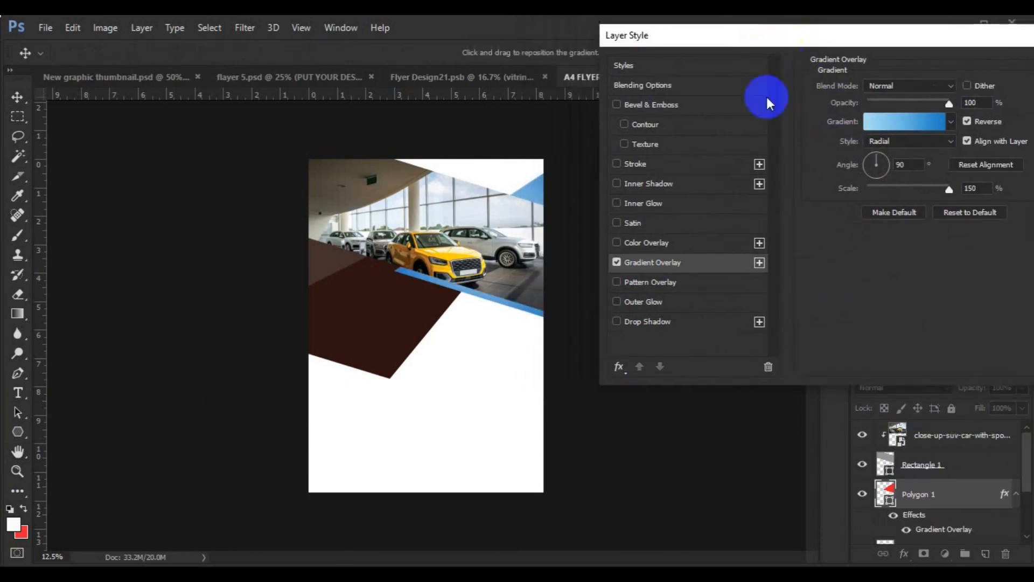
Set Polygon 1's gradient overlay to Linear style with Reverse off and an angle of 180°.
click(890, 139)
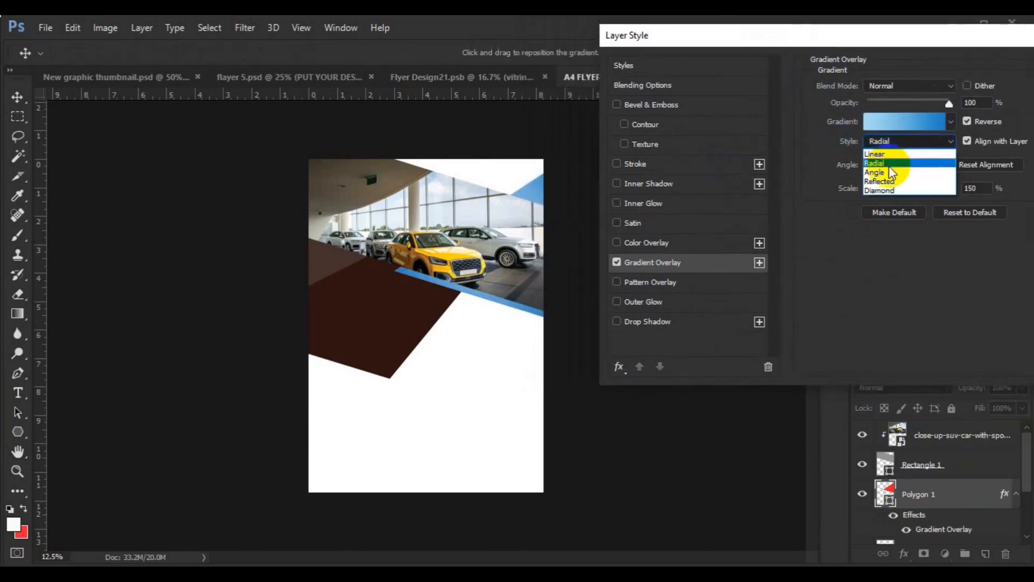
click(889, 154)
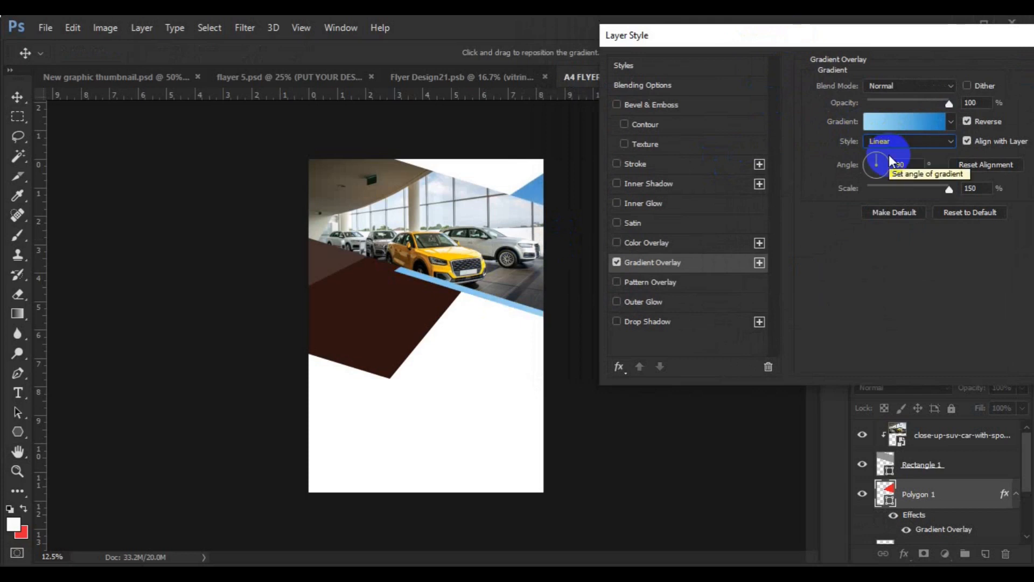
click(967, 121)
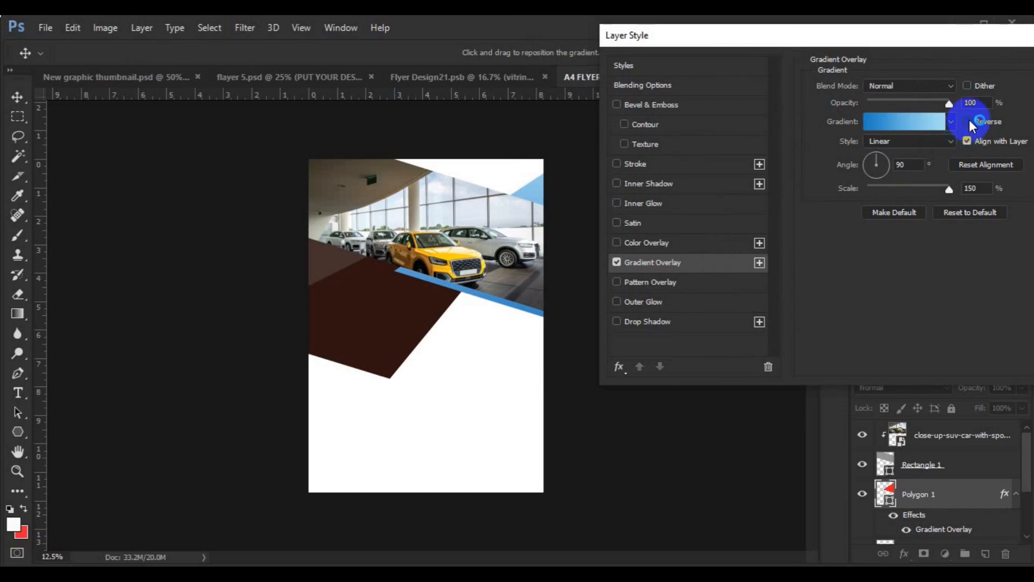
click(967, 120)
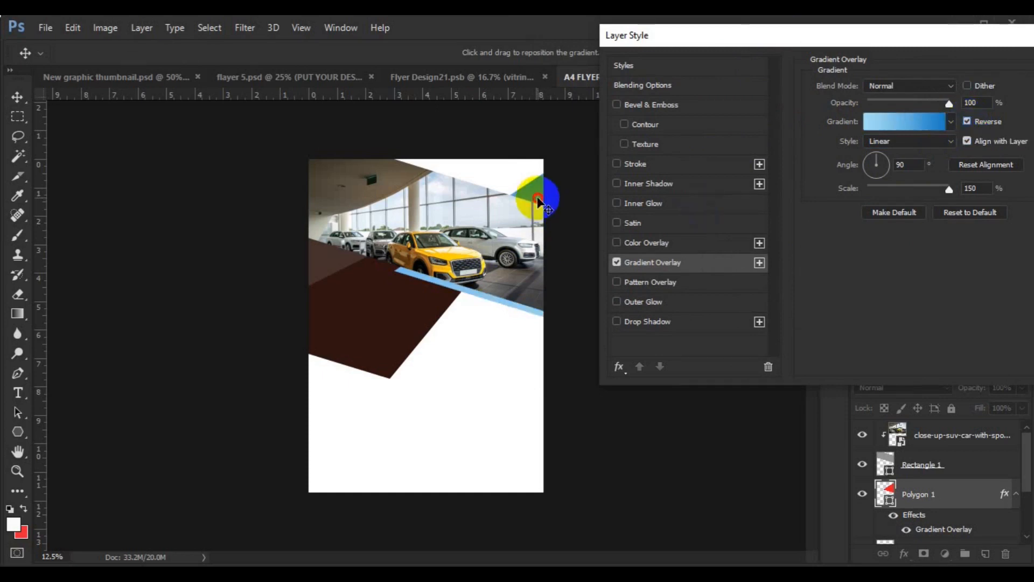
click(526, 204)
drag(526, 205, 515, 204)
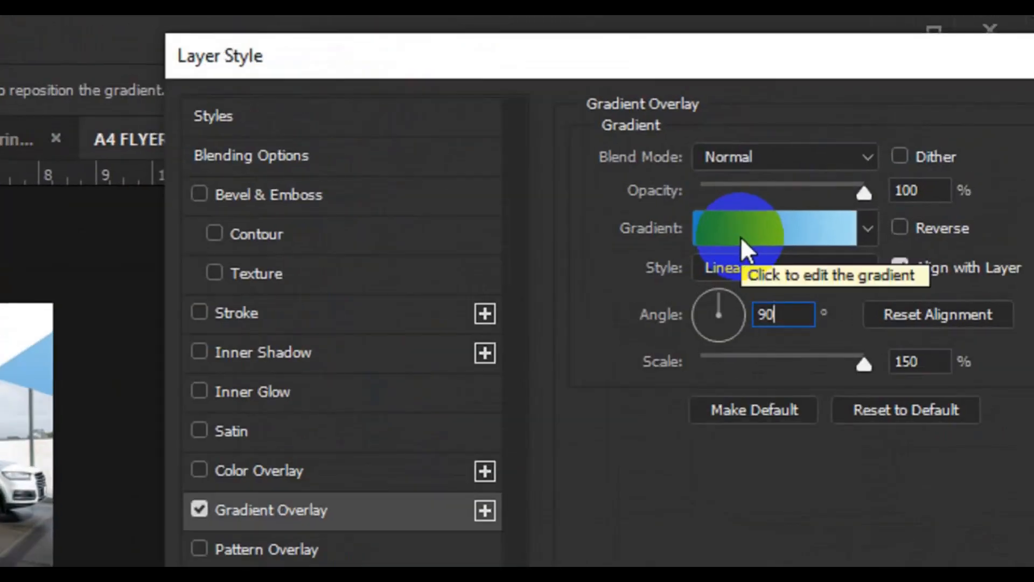
text(180)
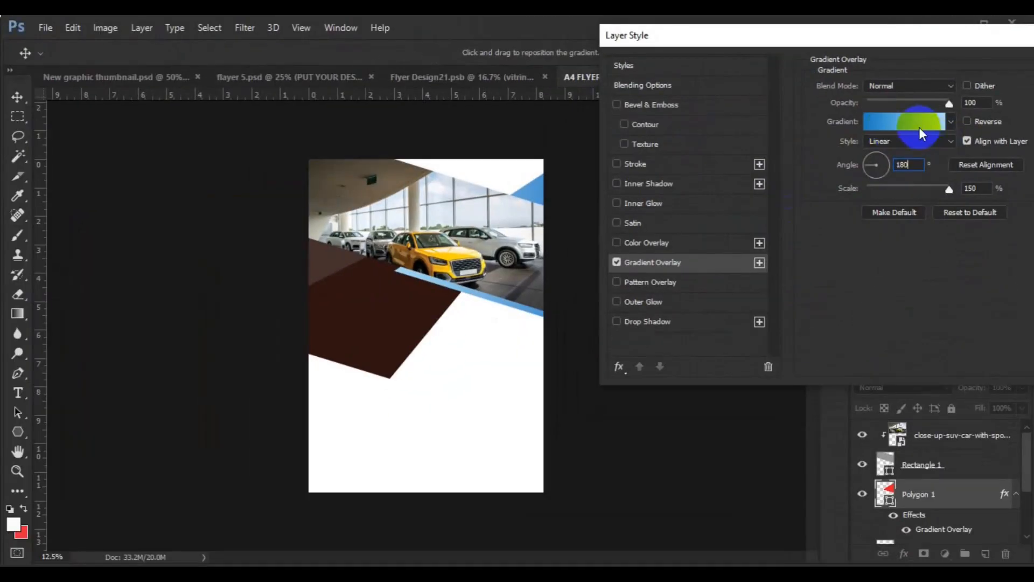
Change the overlay gradient's color stop at location 0% to golden orange e5b225.
click(918, 127)
click(652, 359)
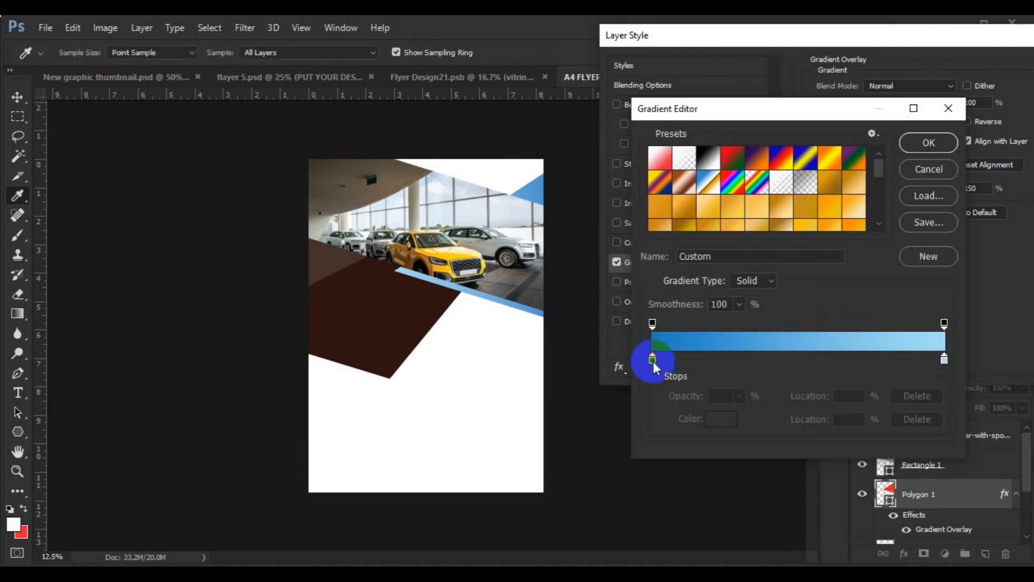
double_click(653, 359)
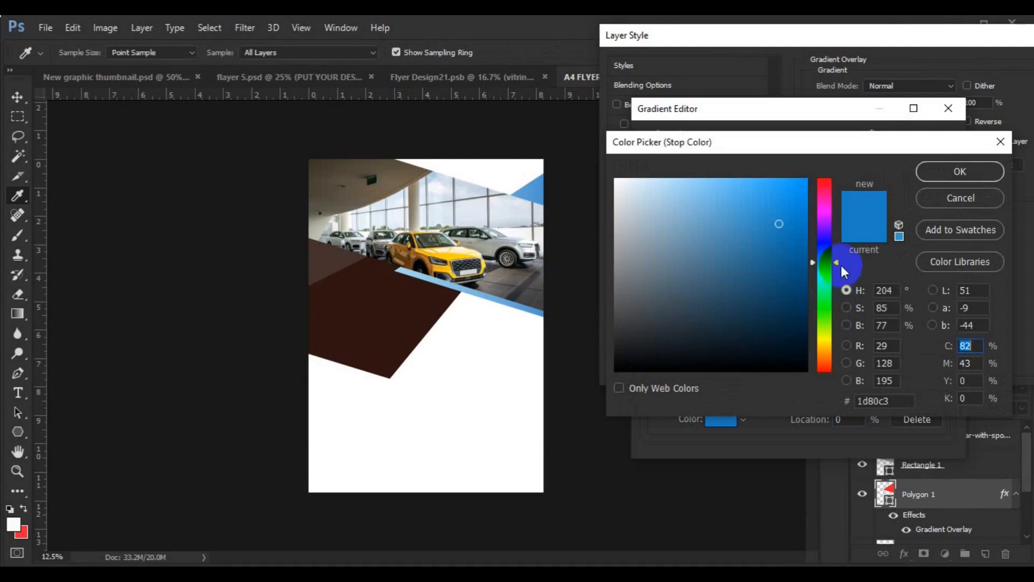
drag(838, 265, 839, 338)
drag(769, 201, 768, 182)
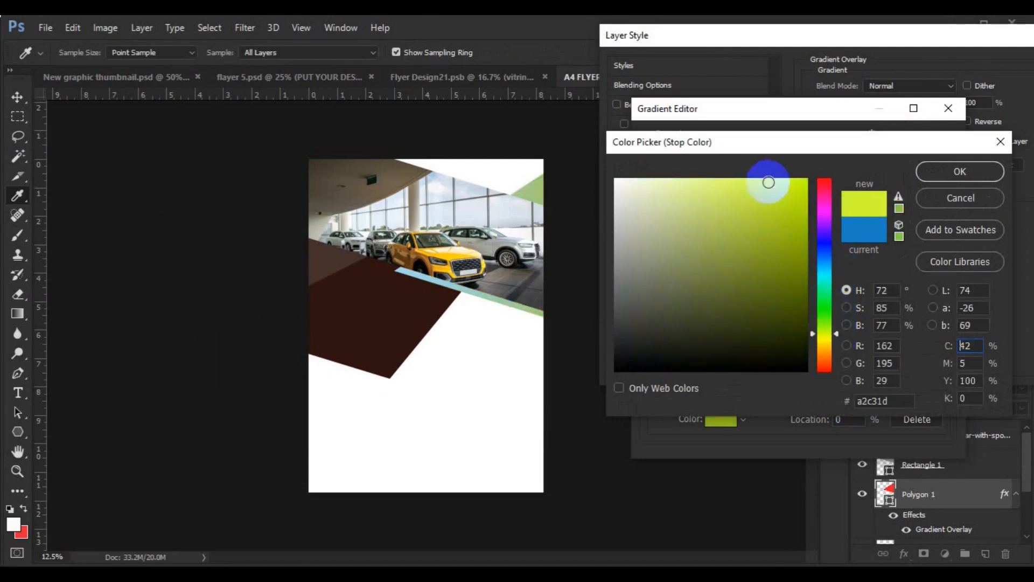
click(899, 199)
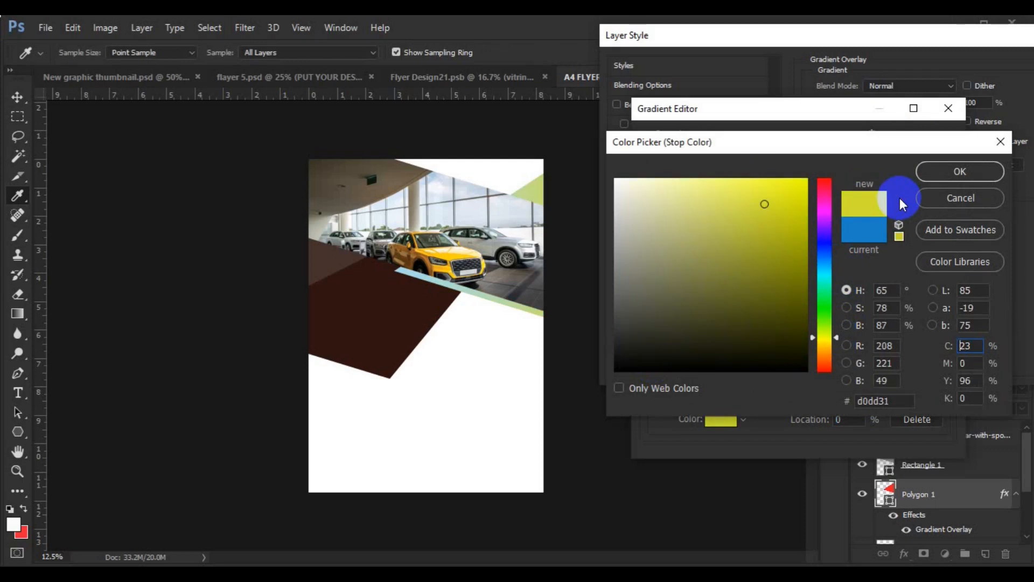
drag(835, 336, 834, 349)
click(776, 197)
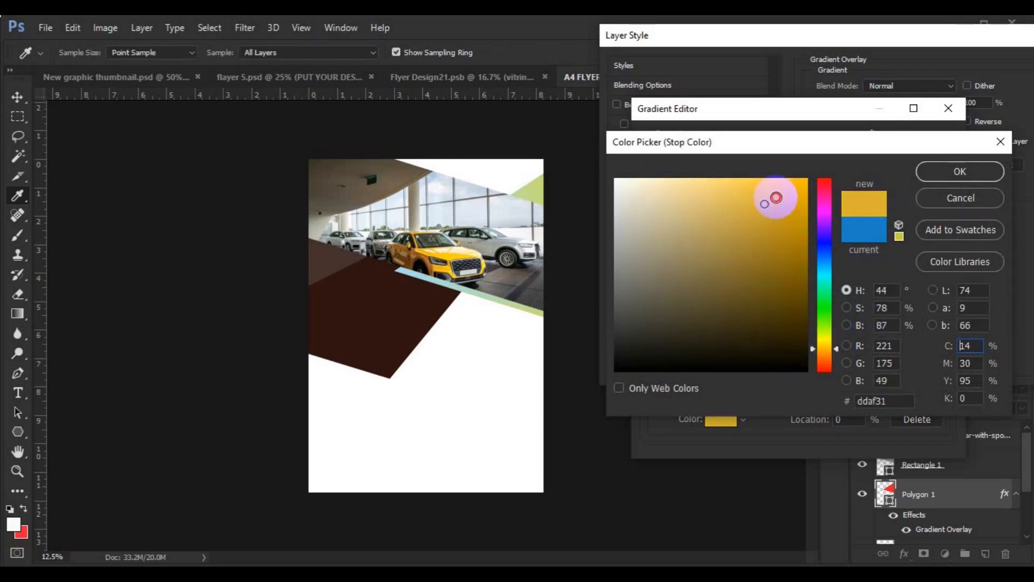
click(943, 171)
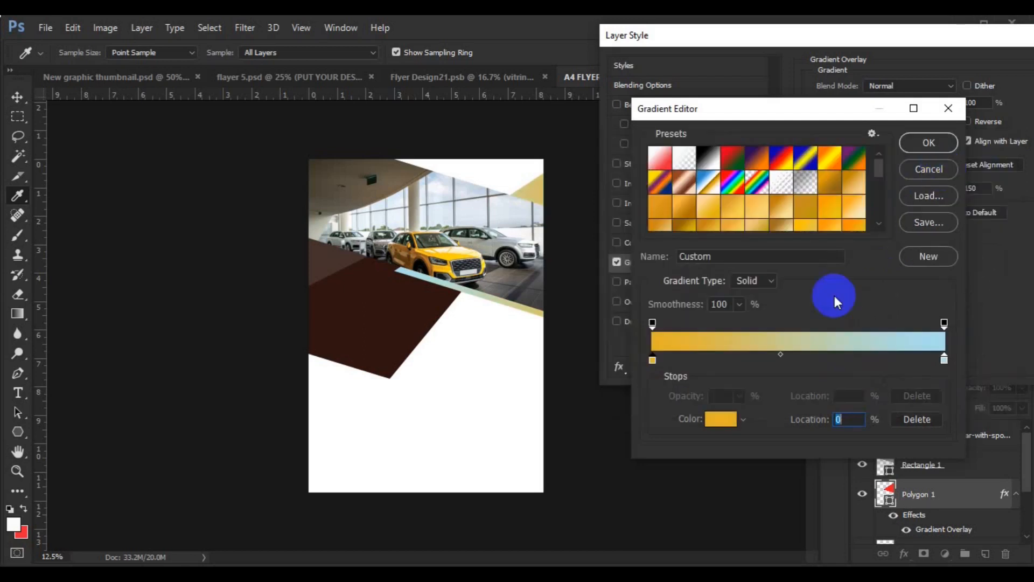
click(944, 359)
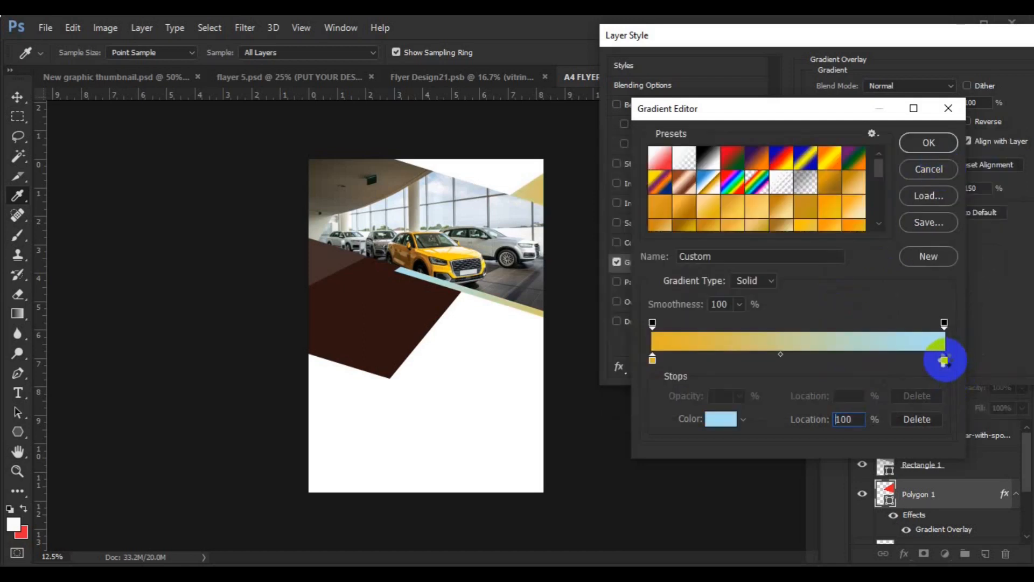
double_click(944, 359)
click(949, 172)
click(949, 198)
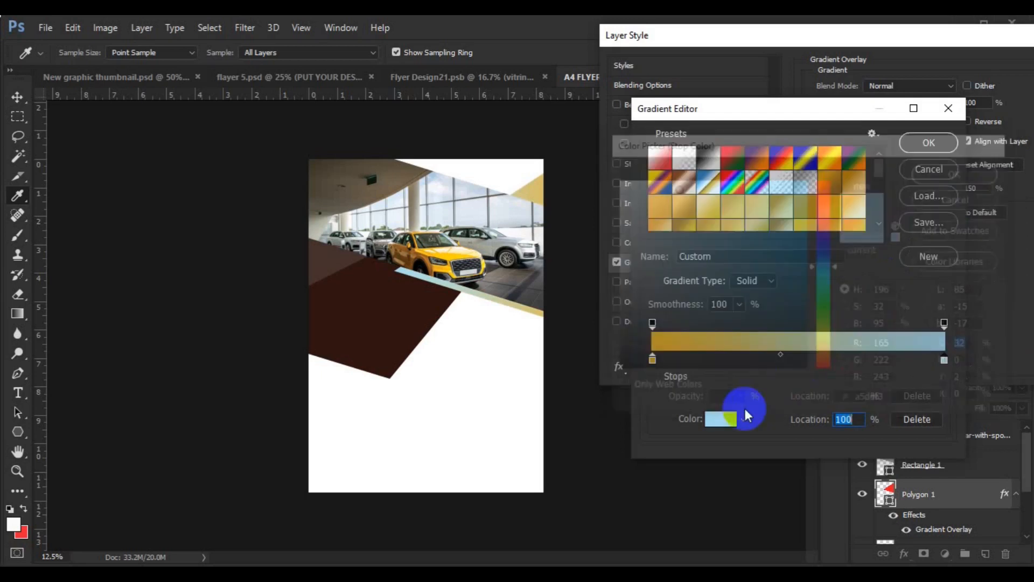
Add a color stop at location 34% of the overlay gradient, using the golden orange e5b225 of the 0% stop.
click(652, 360)
double_click(653, 360)
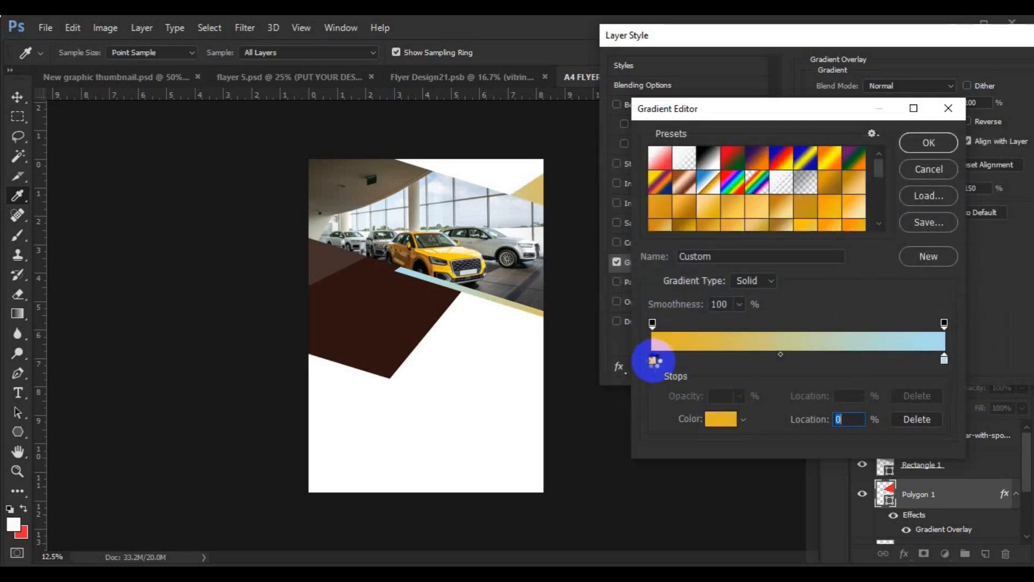
click(873, 399)
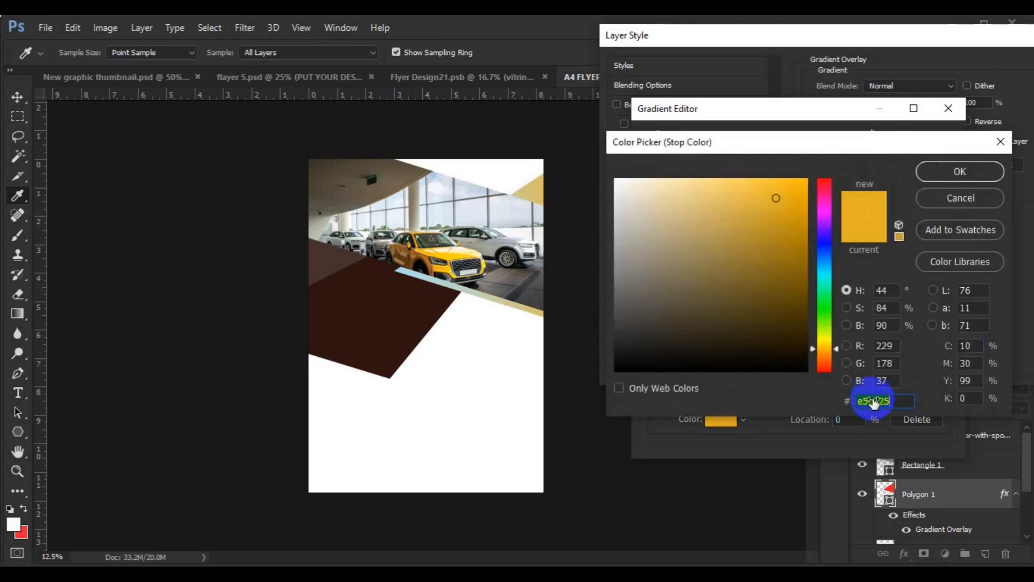
click(934, 174)
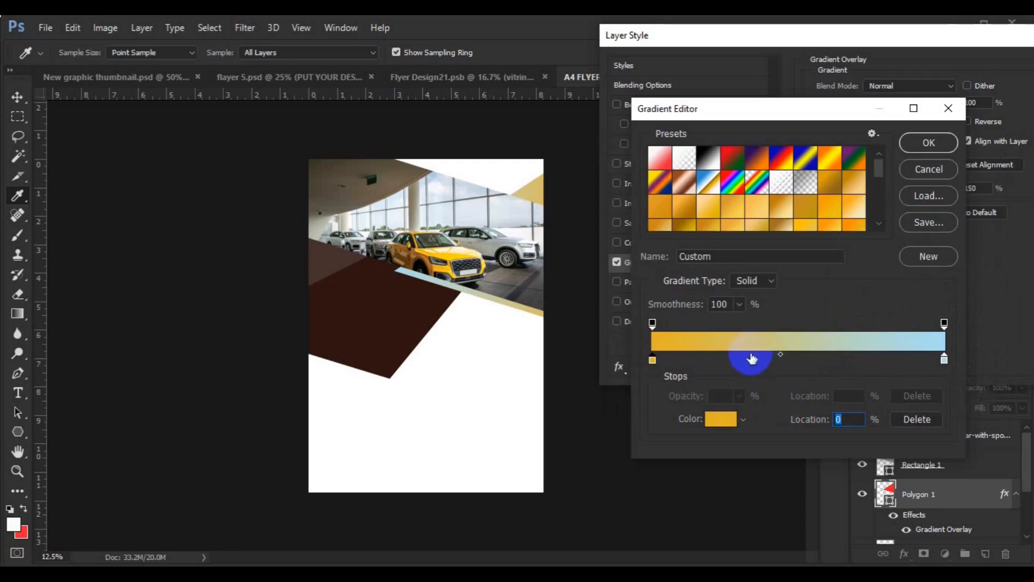
click(751, 358)
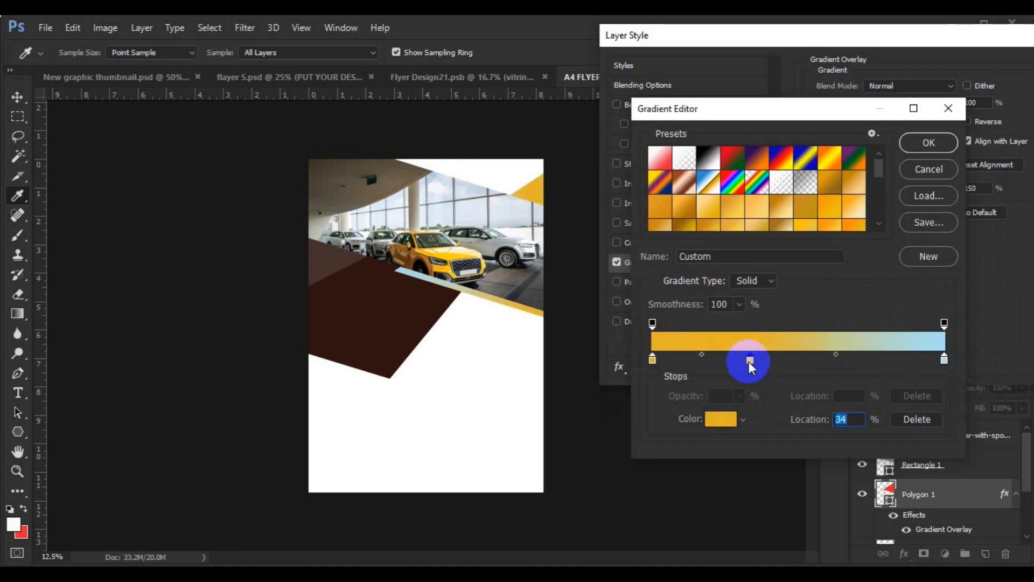
double_click(748, 360)
click(870, 409)
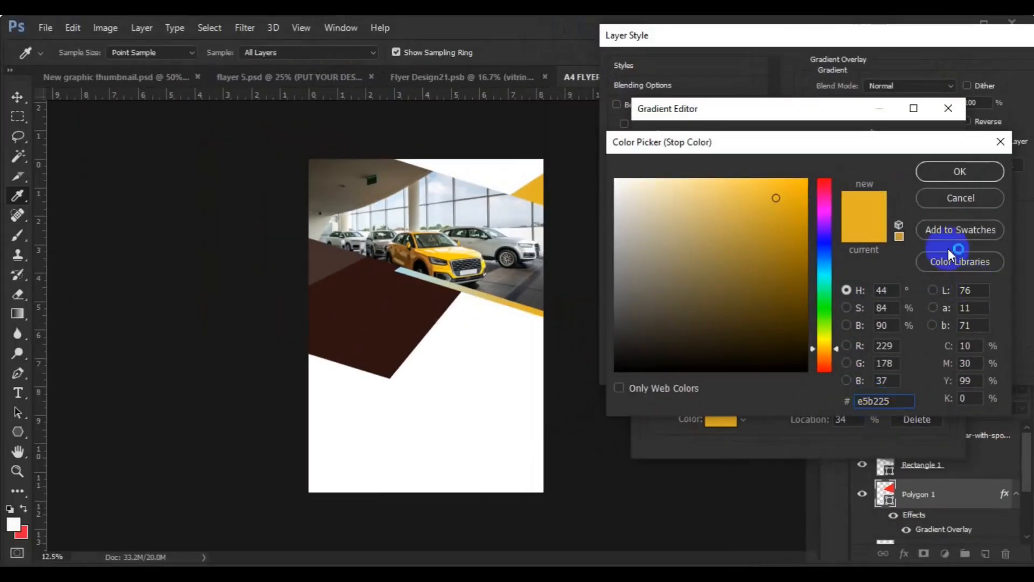
click(946, 176)
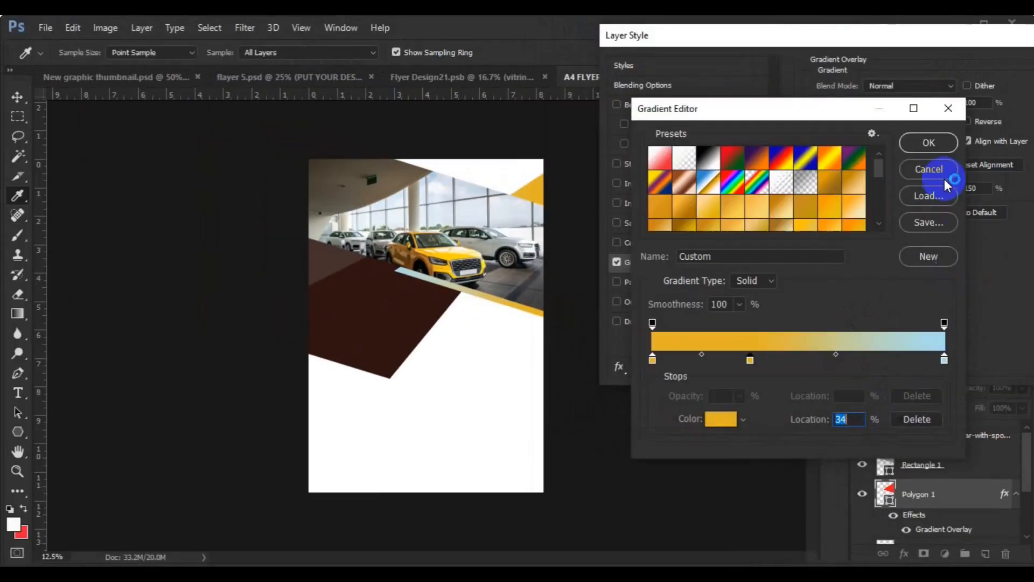
Change the overlay gradient's color stop at location 100% to bright yellow fcde35.
double_click(945, 361)
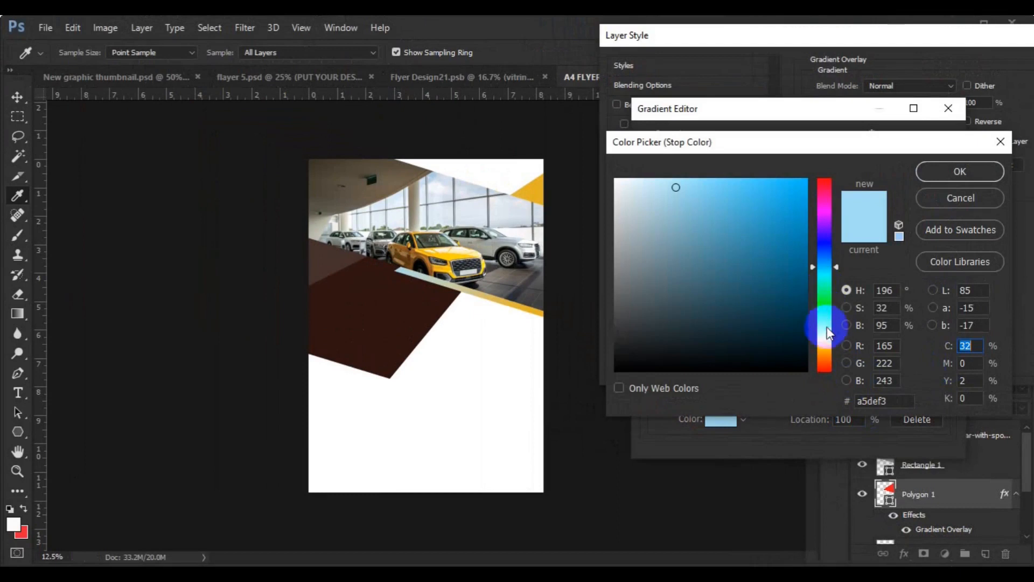
click(824, 336)
click(762, 188)
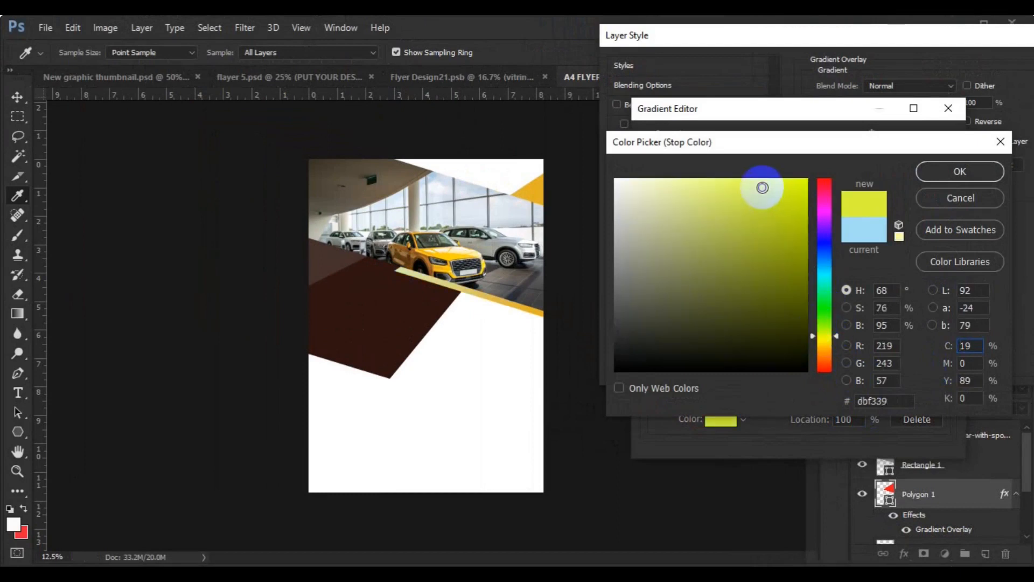
drag(837, 333, 837, 346)
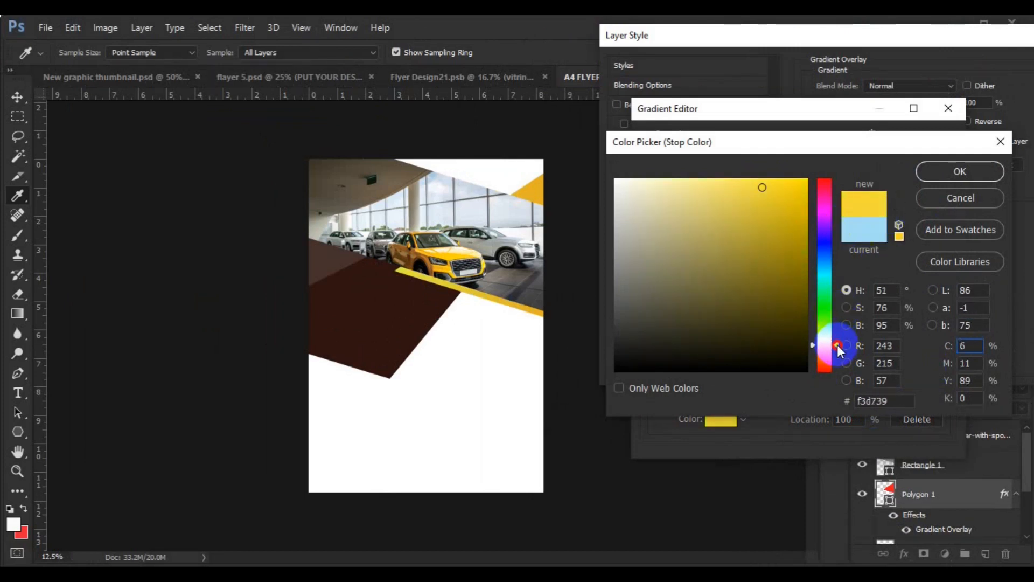
click(766, 180)
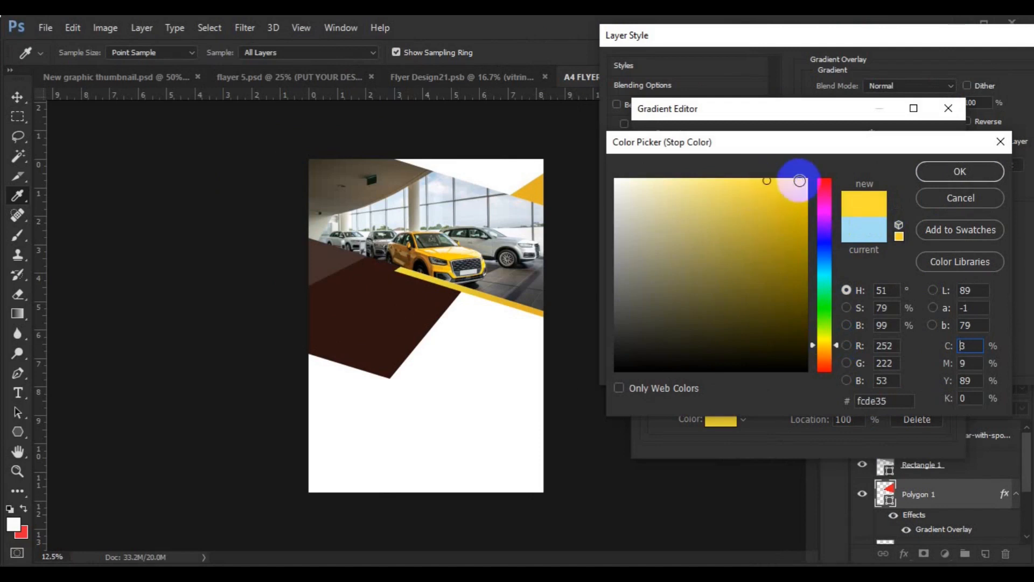
double_click(870, 401)
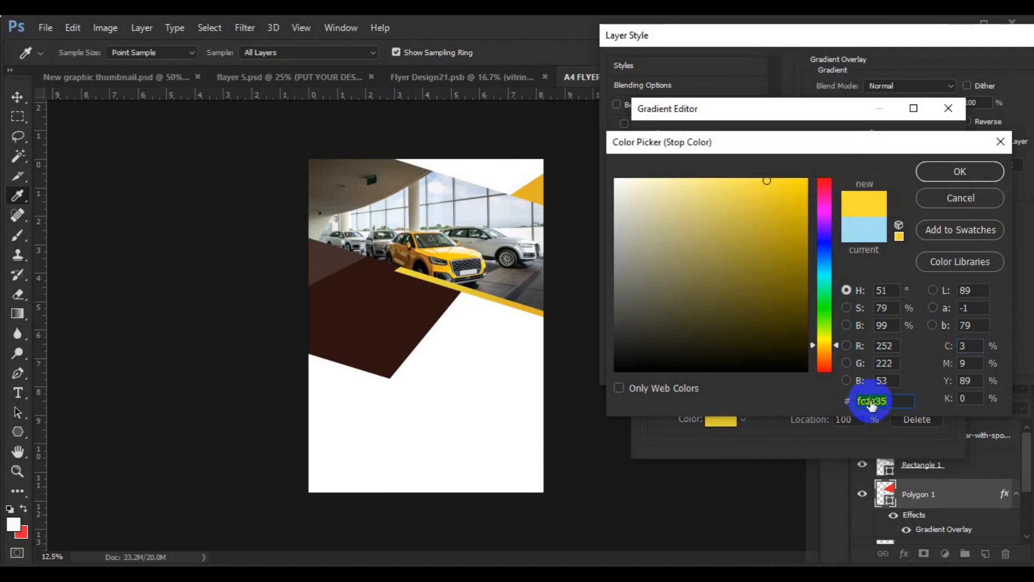
click(945, 172)
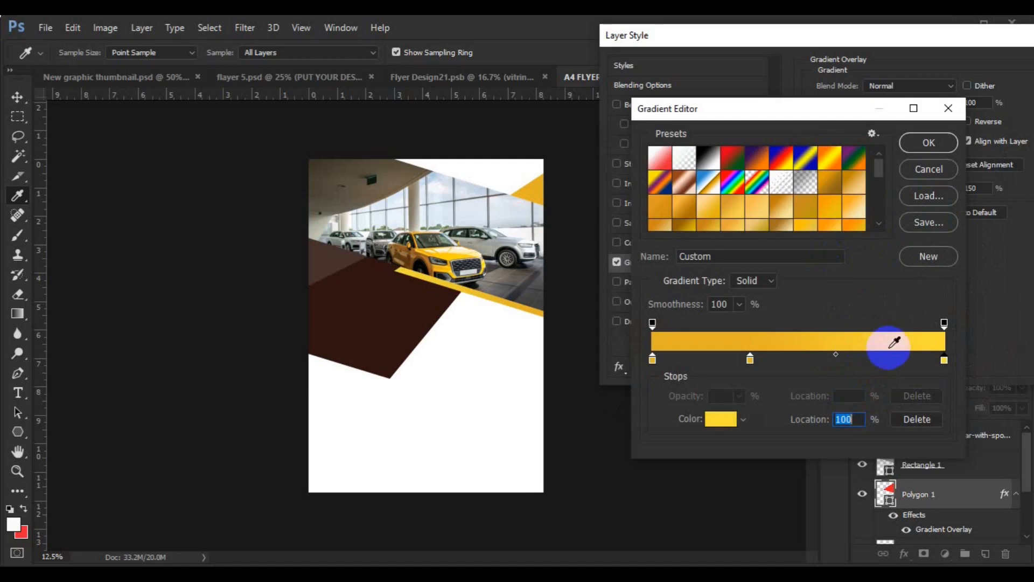
Add a yellow color stop at location 78% and move the middle orange stop to location 38%.
drag(750, 359, 761, 365)
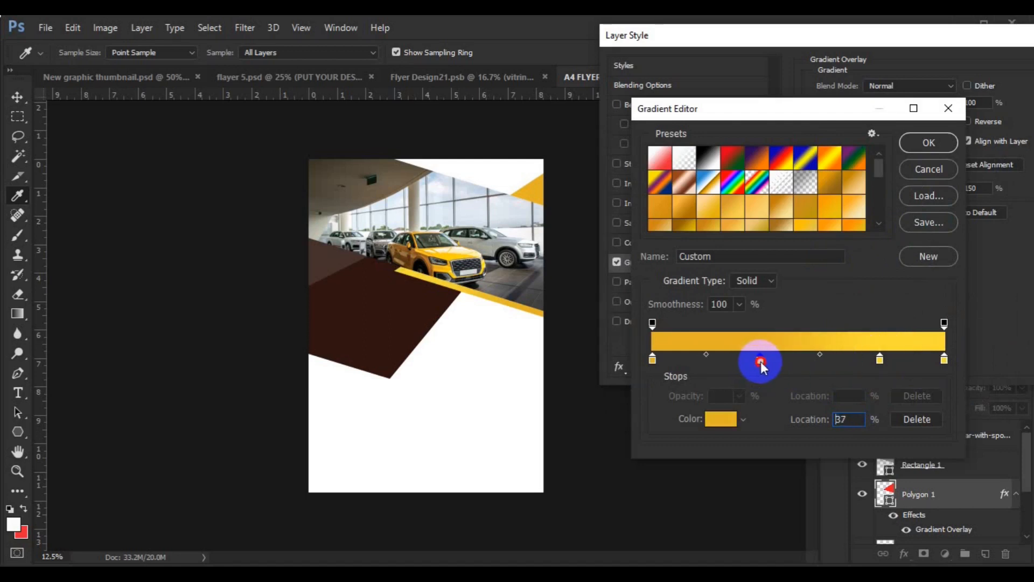
drag(763, 362, 762, 362)
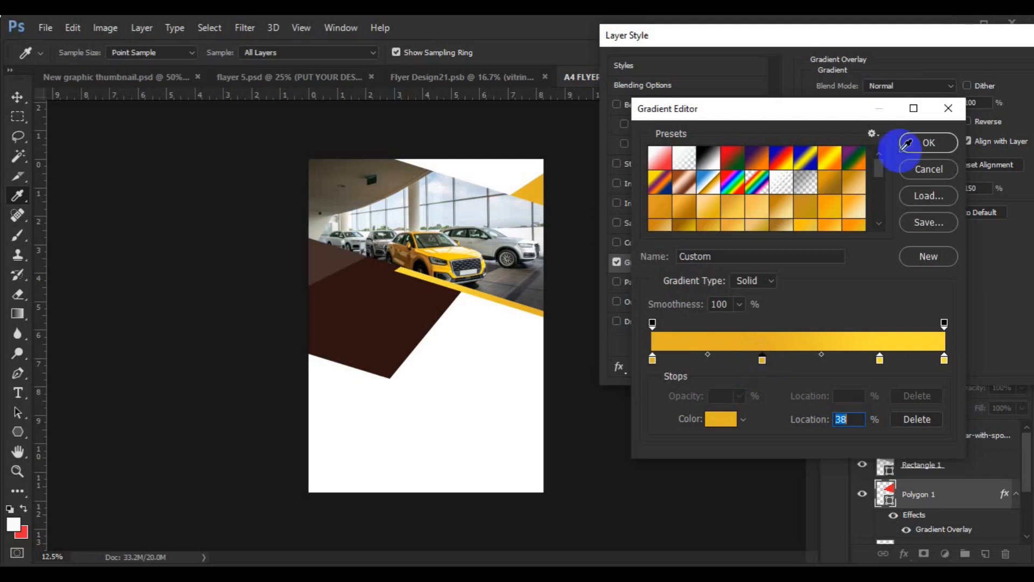
Save the golden gradient as a new preset and apply the Gradient Overlay to Polygon 1.
click(922, 255)
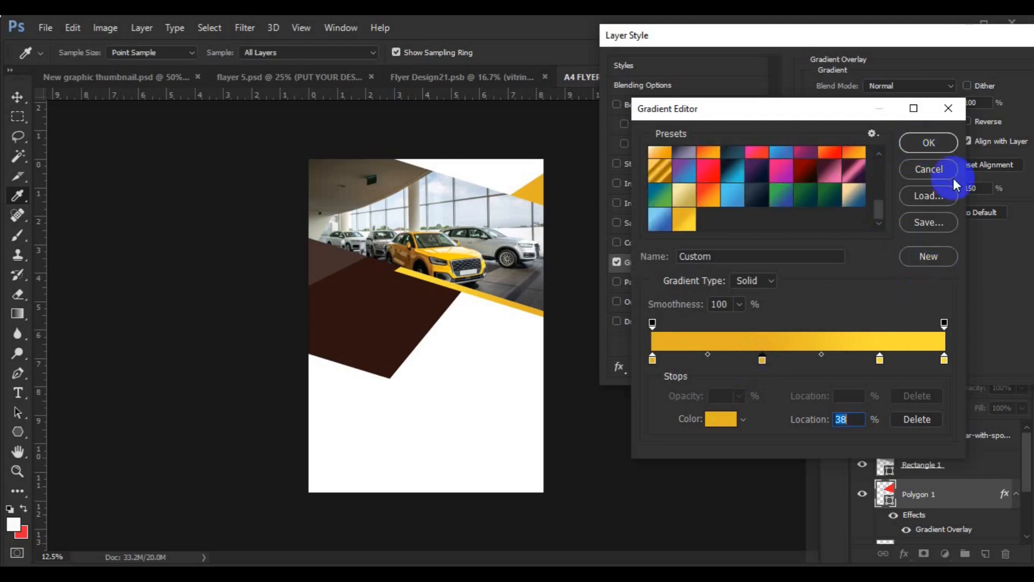
click(926, 146)
drag(906, 39, 734, 107)
click(941, 134)
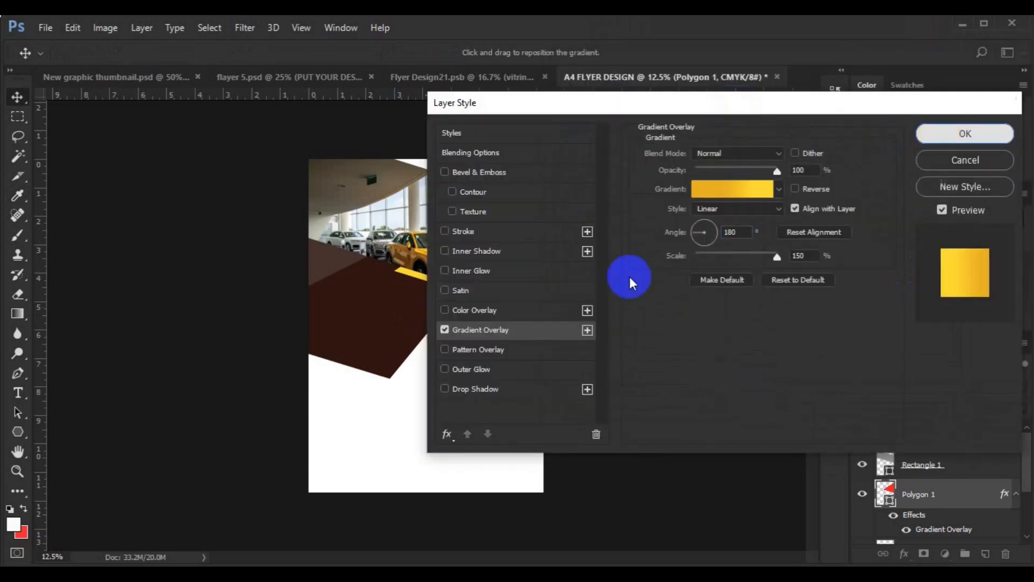
Add a Gradient Overlay layer style with the golden gradient to the dark brown Shape 1 layer.
scroll(937, 484, down, 2)
click(915, 529)
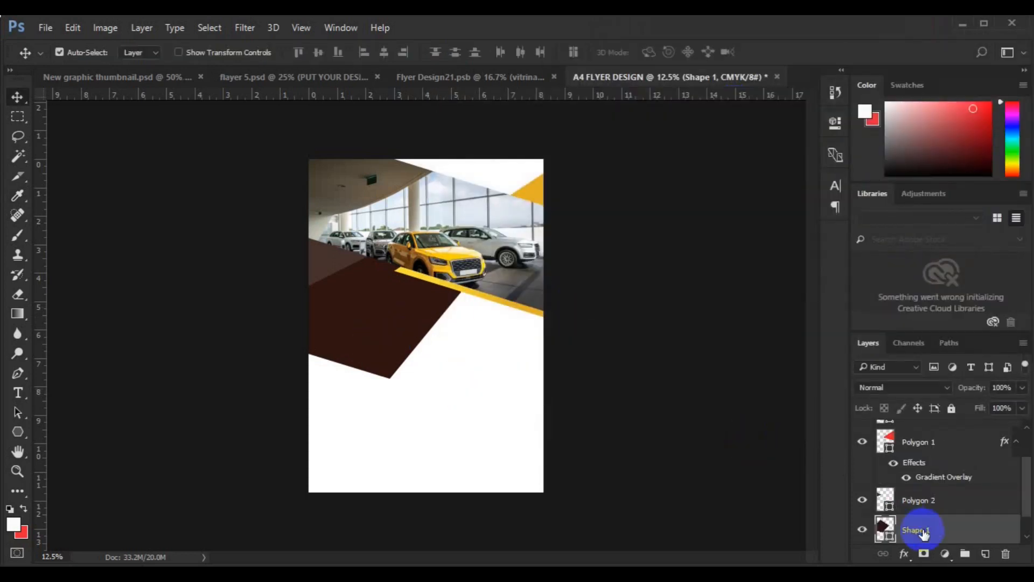
right_click(923, 529)
click(799, 67)
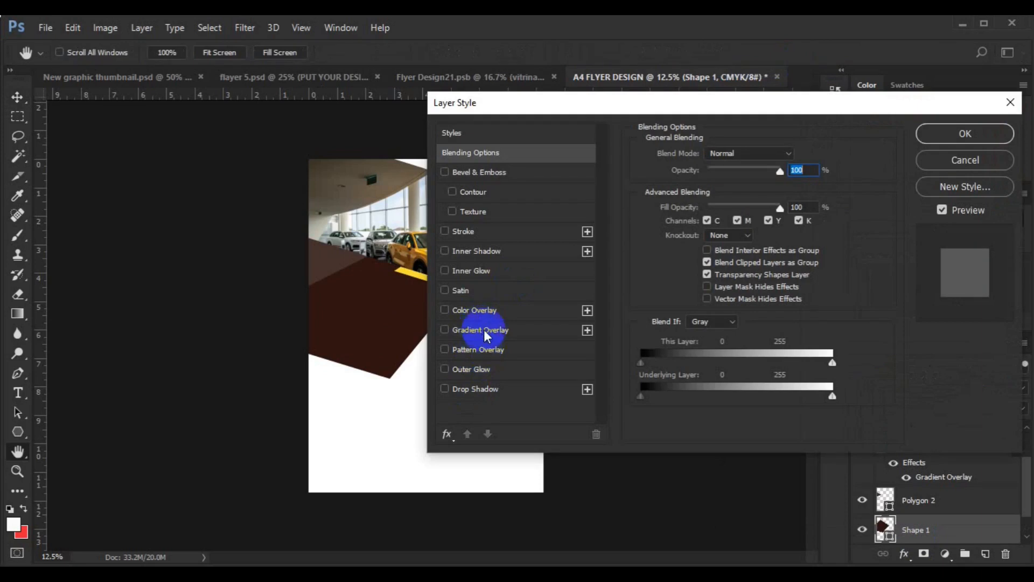
click(484, 331)
Set the scale of Shape 1's gradient overlay to 120% and apply the layer style.
drag(655, 102, 693, 111)
drag(713, 266, 700, 266)
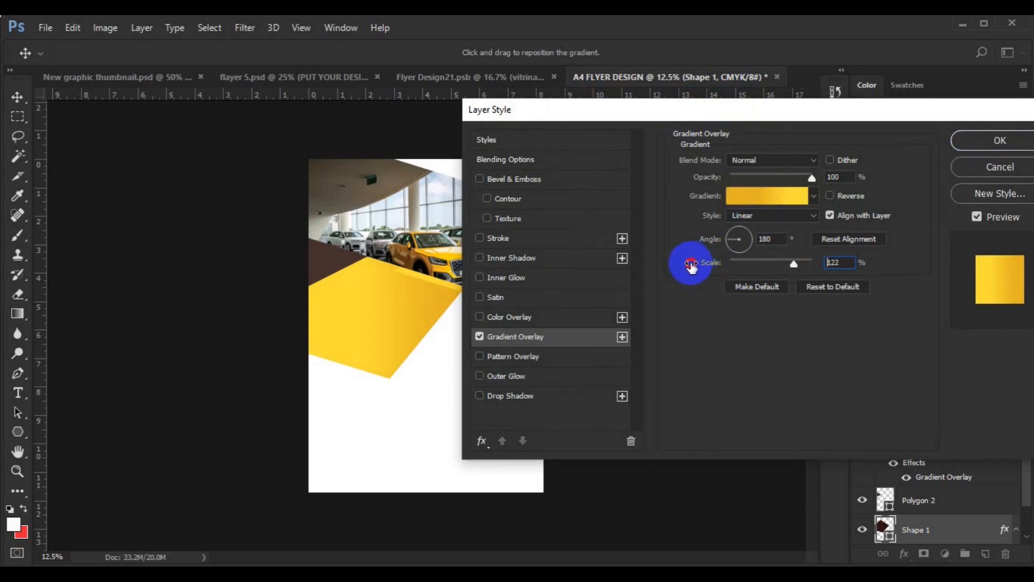
drag(690, 265, 690, 265)
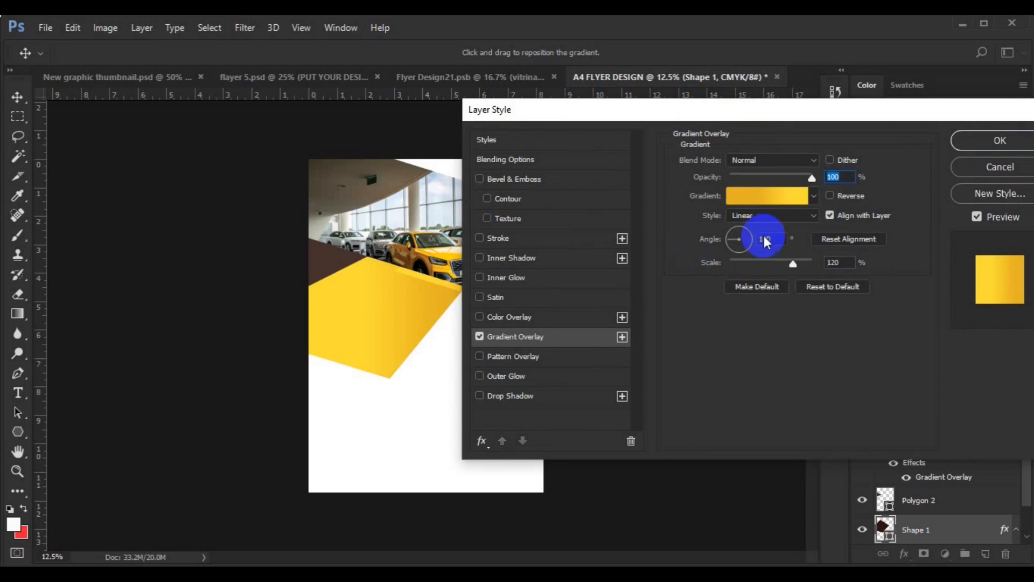
click(962, 144)
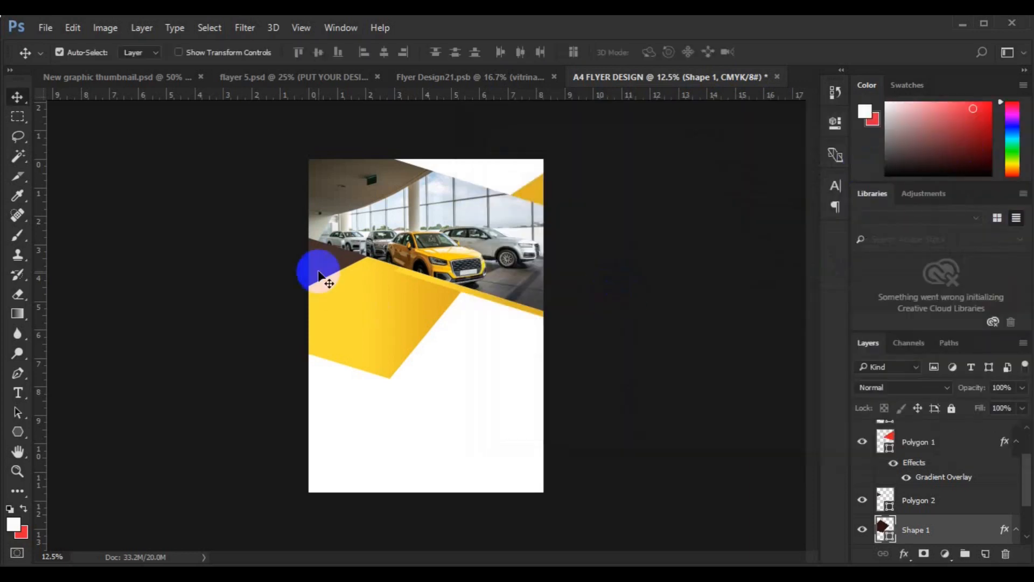
Add a Gradient Overlay layer style with the golden gradient at an angle of 180° to the Polygon 2 shape.
click(318, 270)
right_click(918, 502)
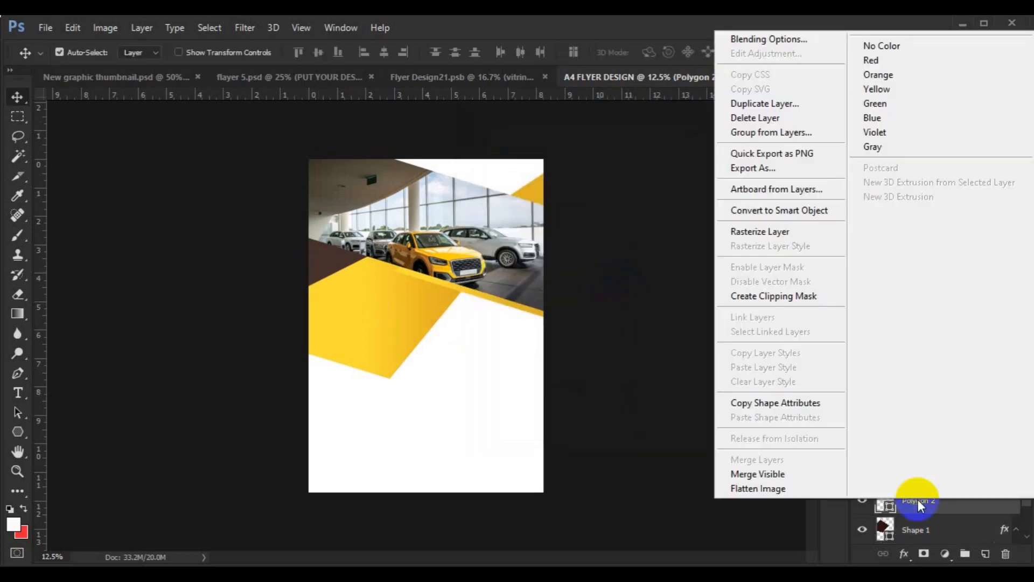
click(792, 39)
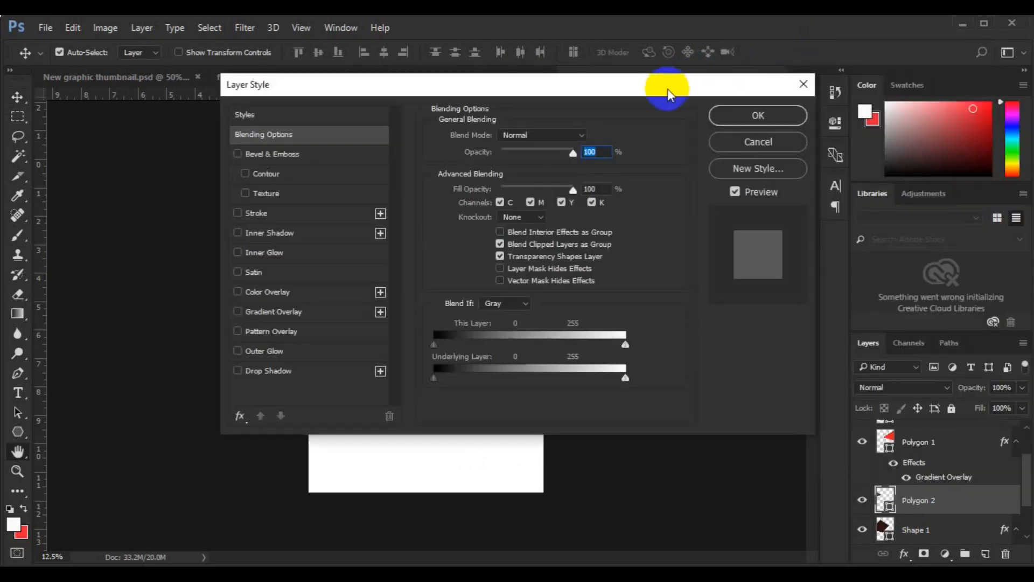
drag(669, 87, 928, 46)
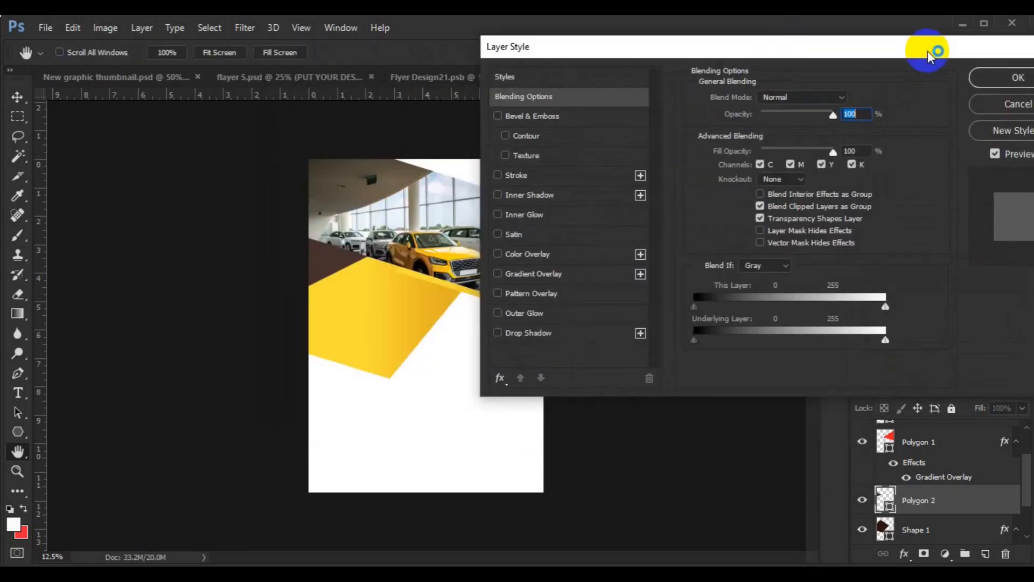
click(546, 273)
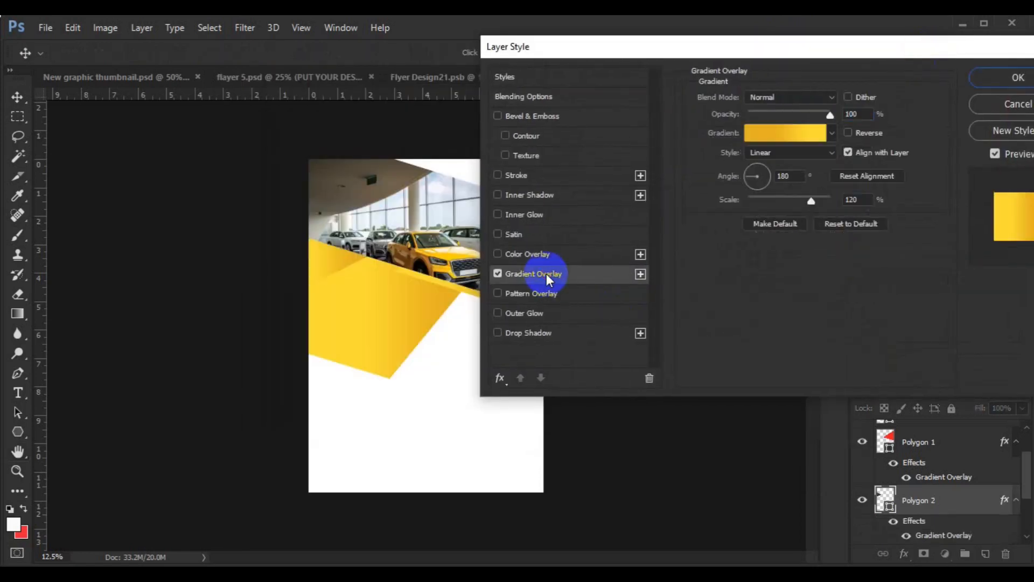
click(781, 176)
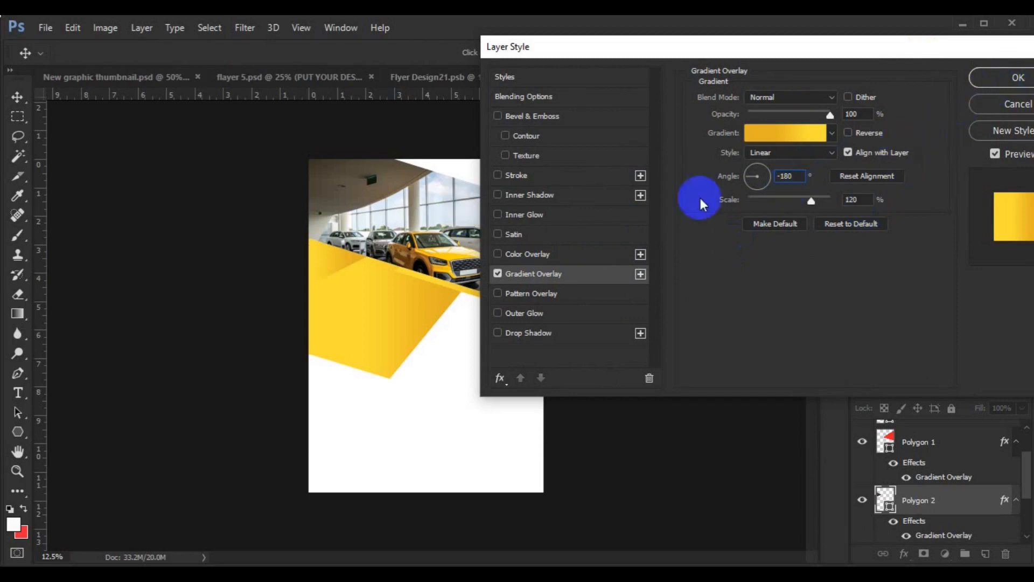
key(BackSpace)
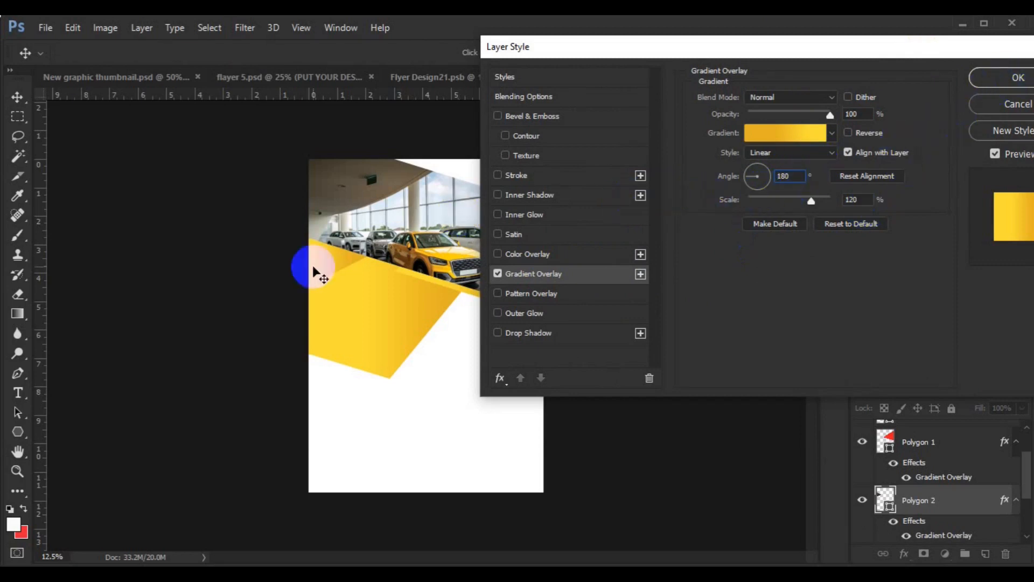
Open the gradient of Polygon 2's overlay for editing and copy the hex codes of its colour stops at 38% and 78%.
click(761, 133)
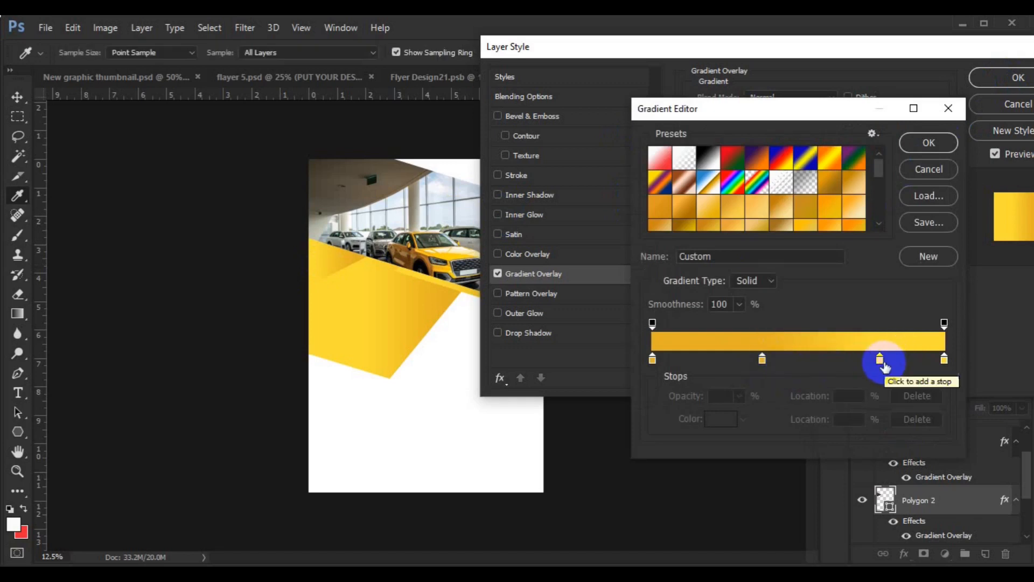
click(761, 359)
double_click(761, 360)
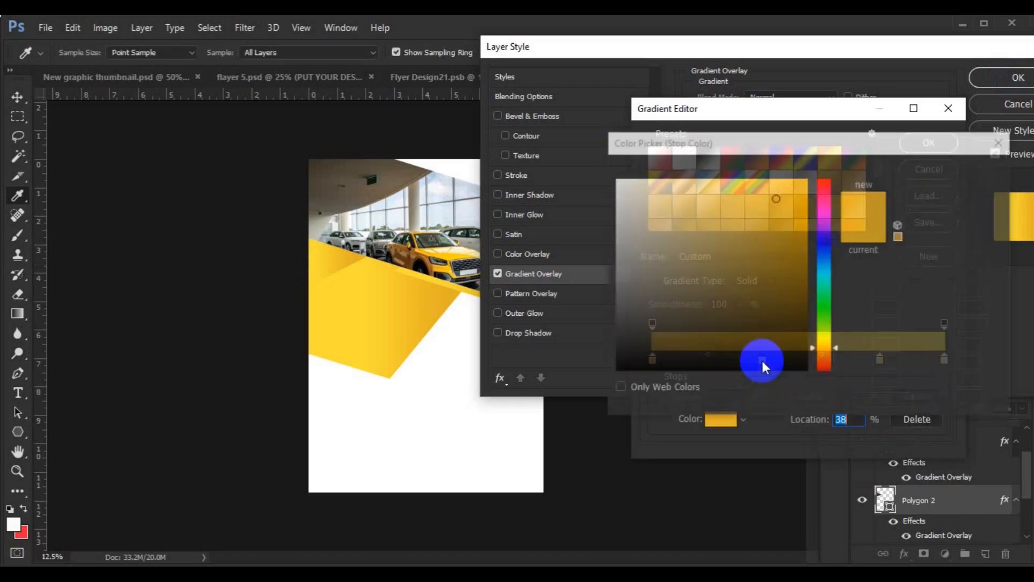
double_click(872, 402)
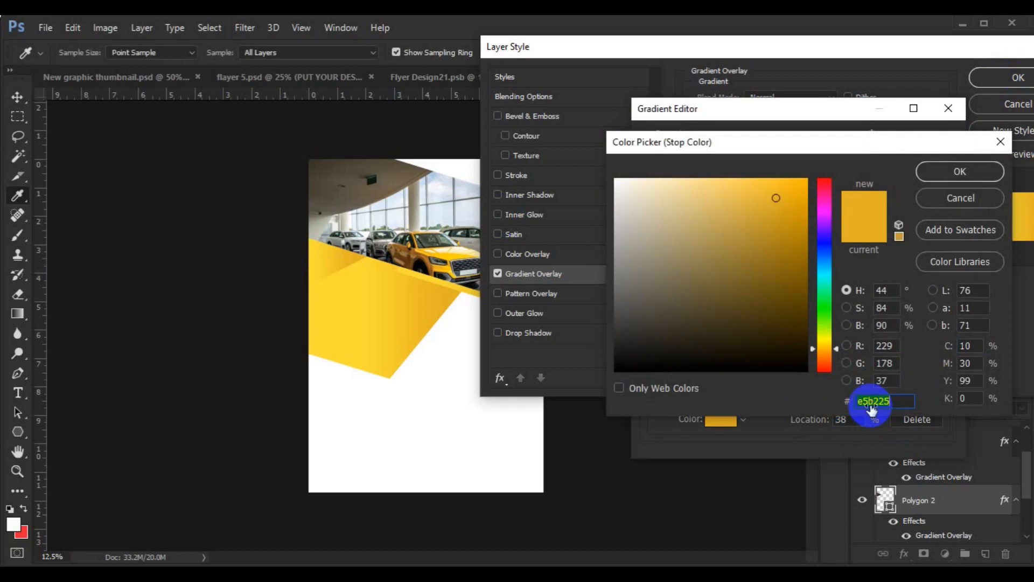
click(964, 172)
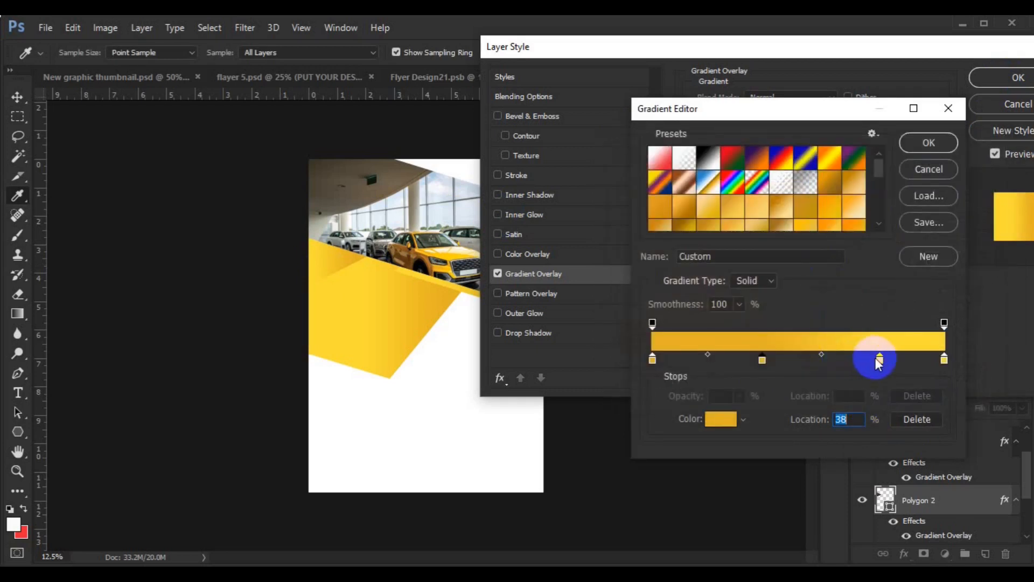
double_click(879, 359)
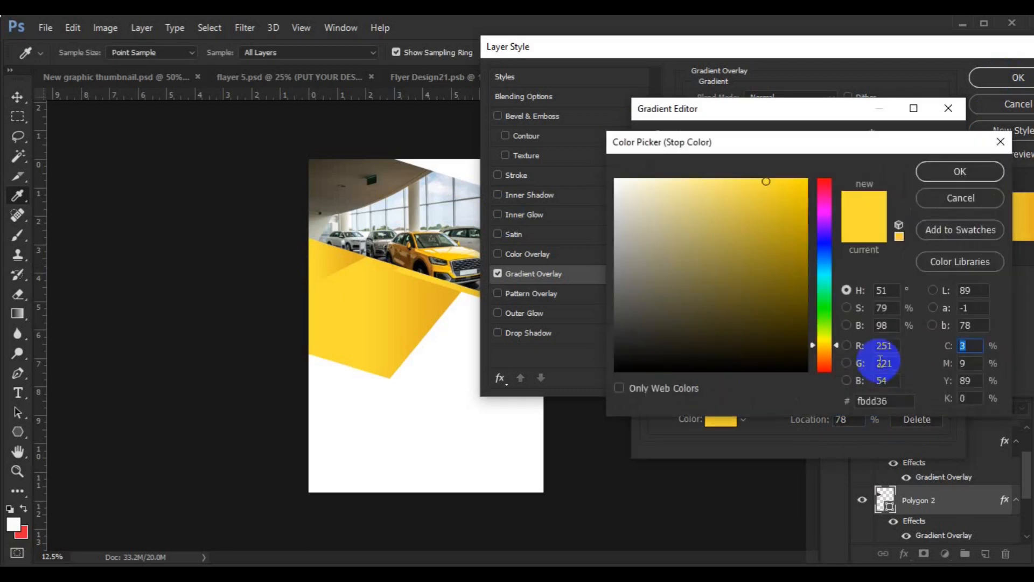
click(870, 404)
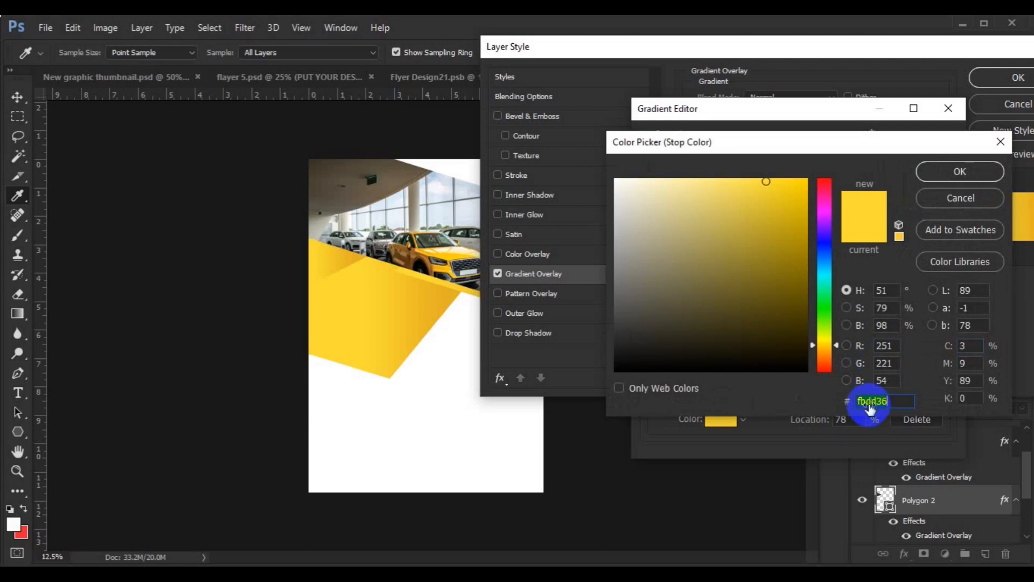
click(959, 172)
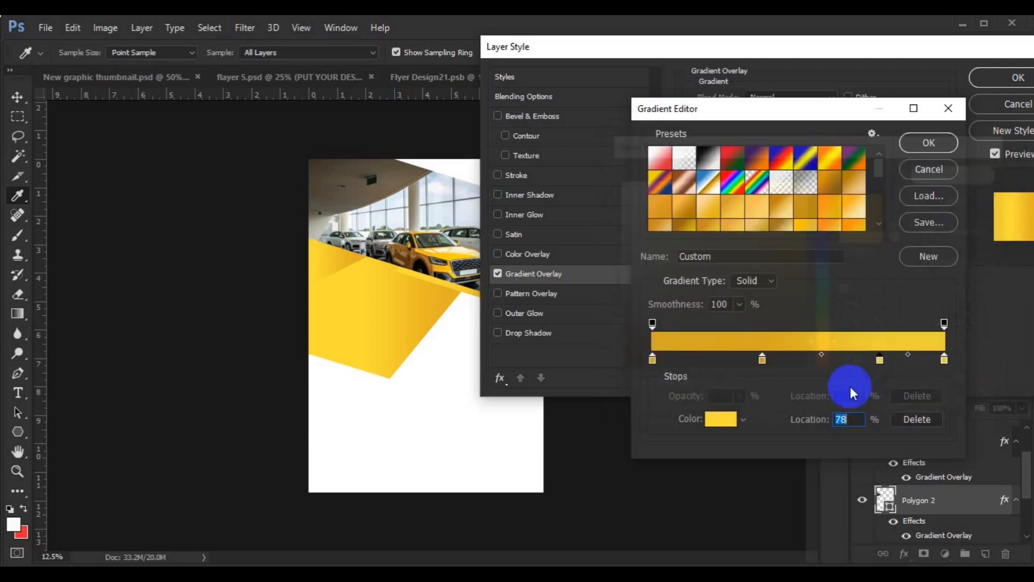
Recolour the gradient stop at 78% with the dark gold e5b226 sampled from the golden shape on the canvas.
double_click(881, 362)
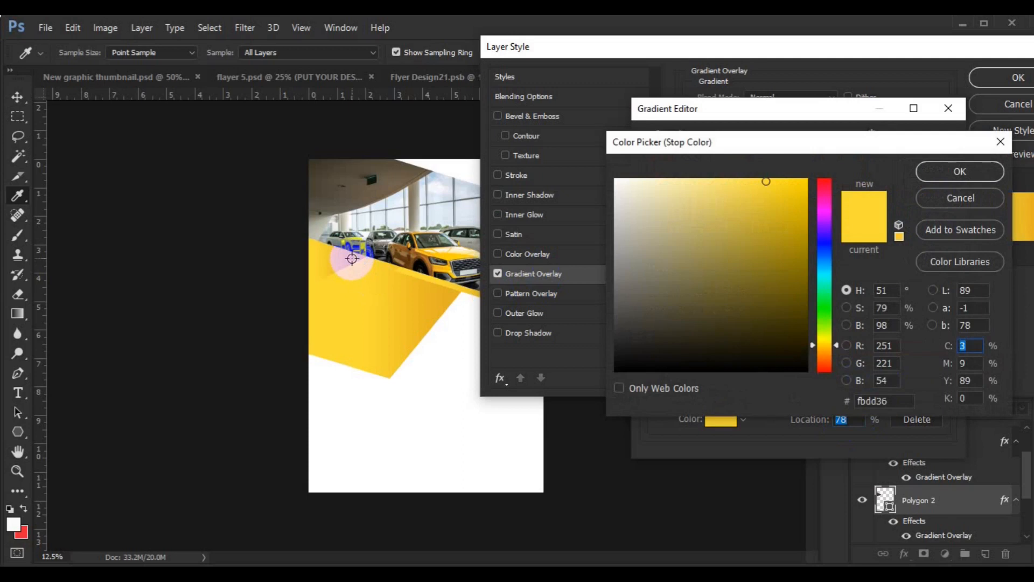
click(352, 256)
click(448, 297)
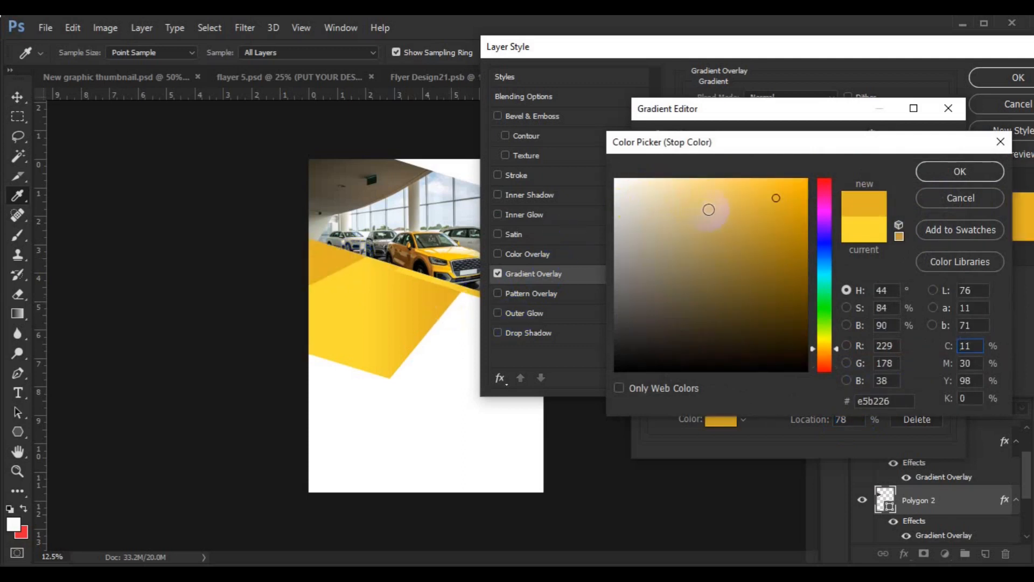
click(946, 172)
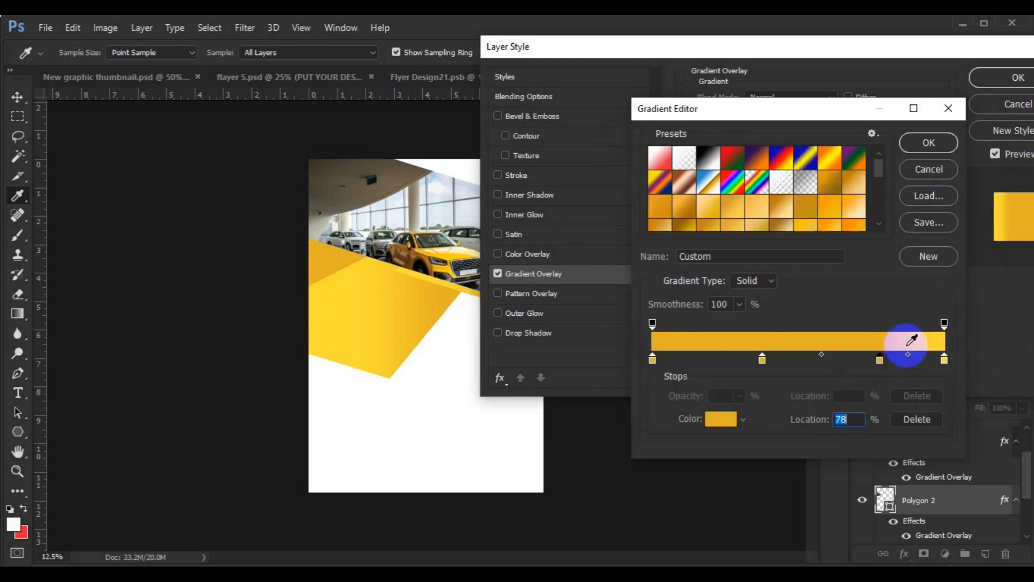
Recolour the gradient's end stop at 100% with the dark gold e6b325 sampled from the golden shape on the canvas.
click(944, 358)
double_click(943, 359)
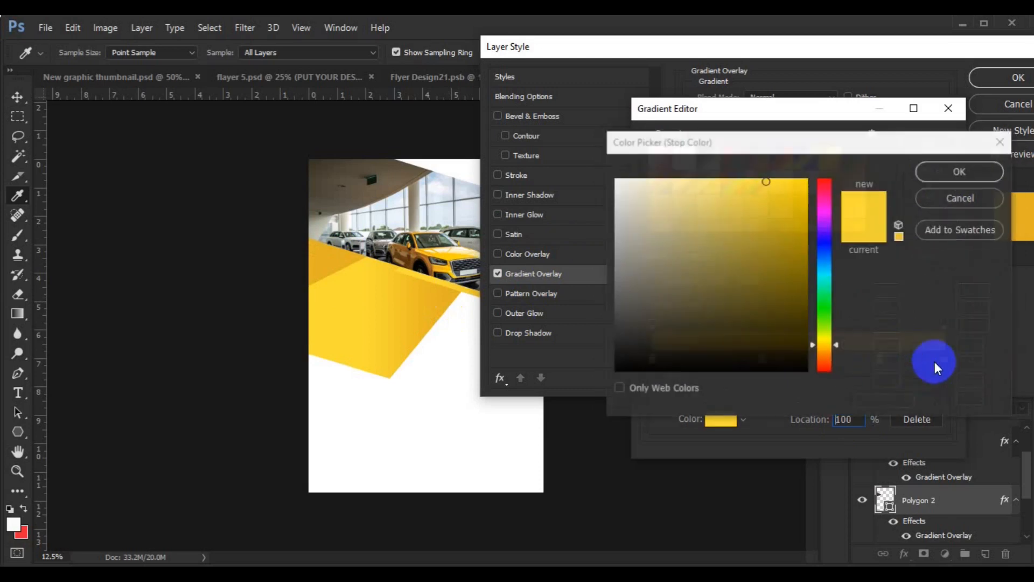
click(346, 264)
click(346, 259)
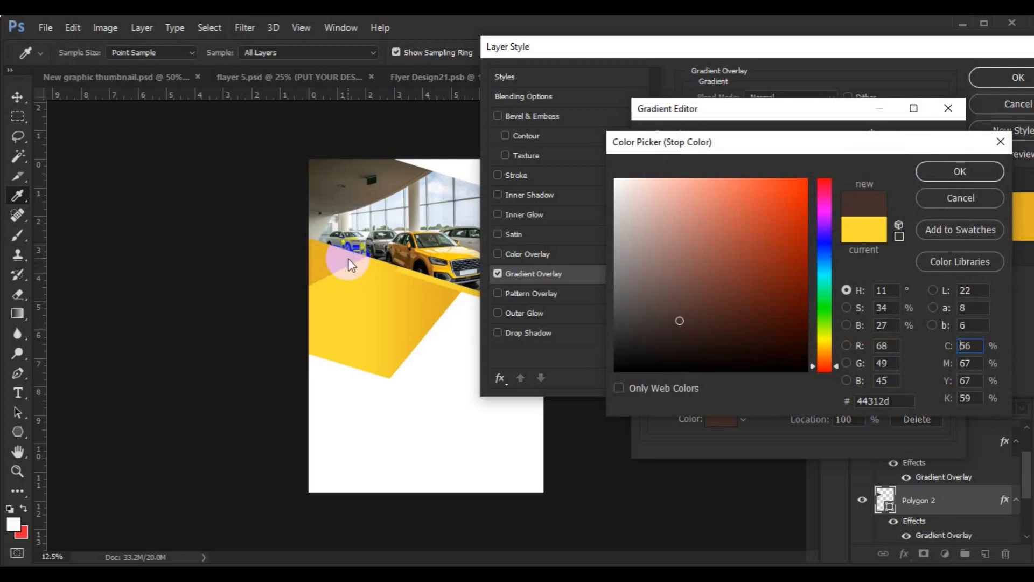
click(436, 301)
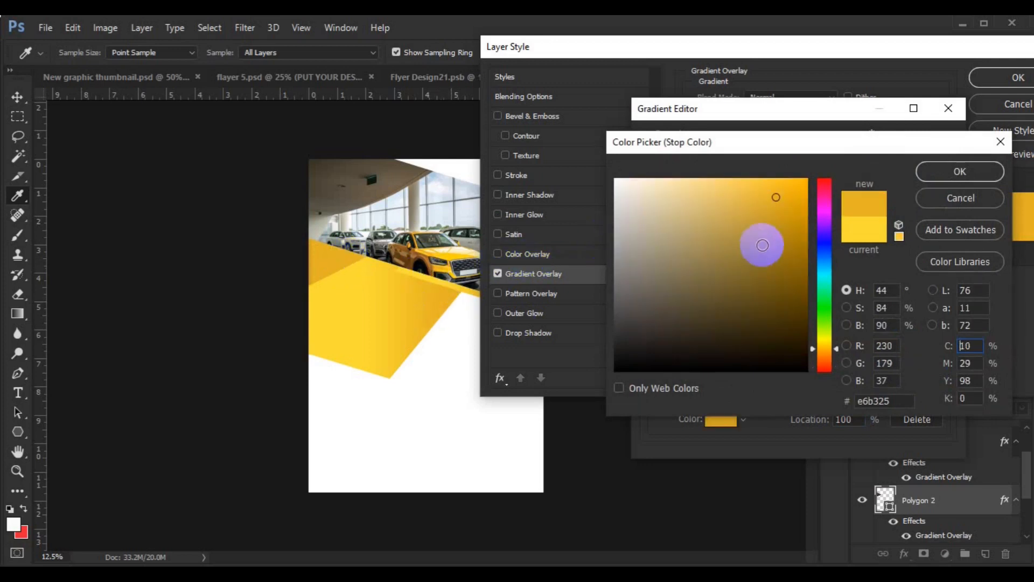
click(935, 174)
Set the gradient's start stop at 0% to the bright yellow fbdd36.
click(653, 360)
double_click(652, 360)
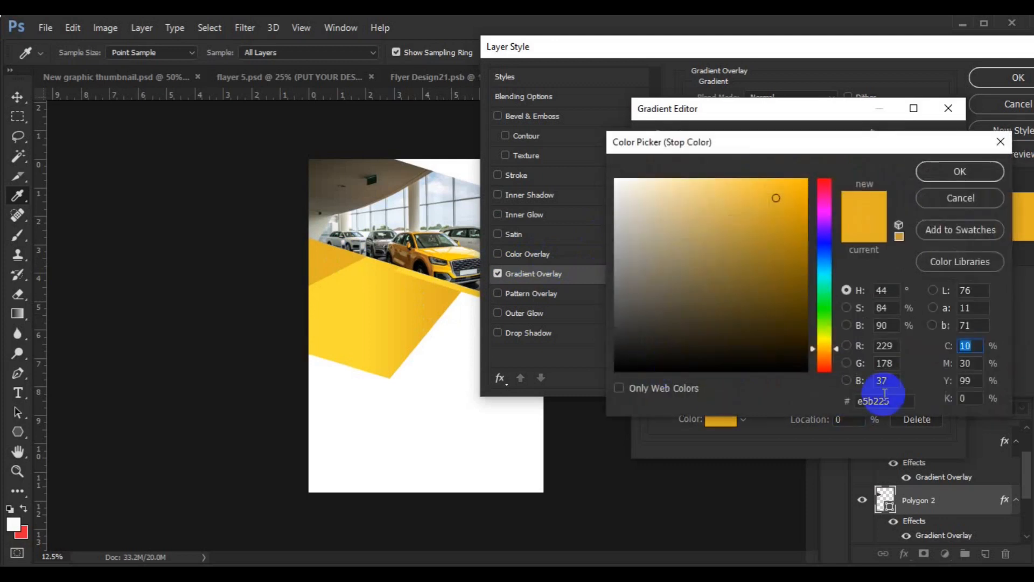
double_click(882, 401)
text(fbdd36)
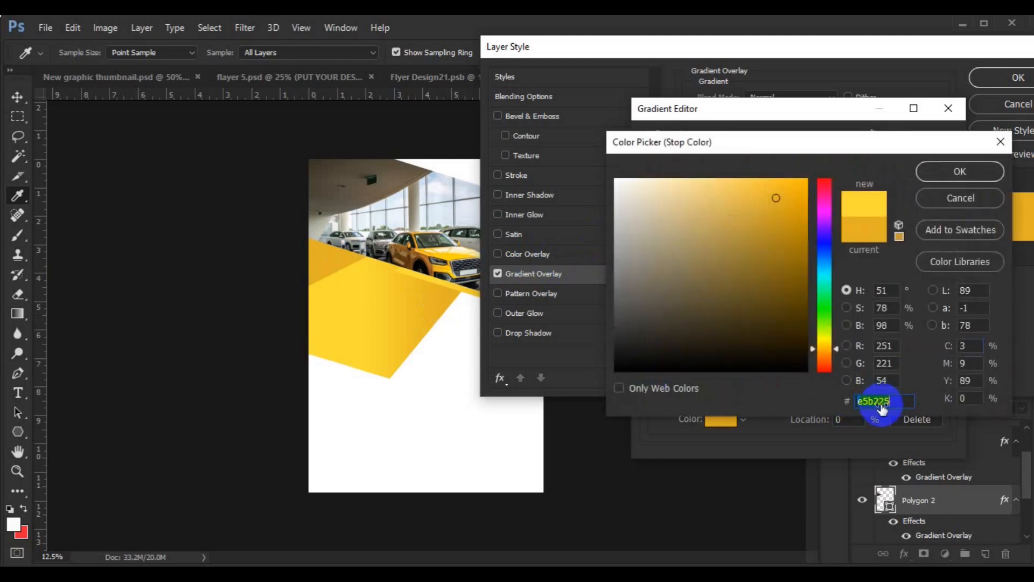
click(949, 173)
Set the gradient stop at 38% to fbdd36, and apply the edited gradient and layer style to Polygon 2.
click(762, 359)
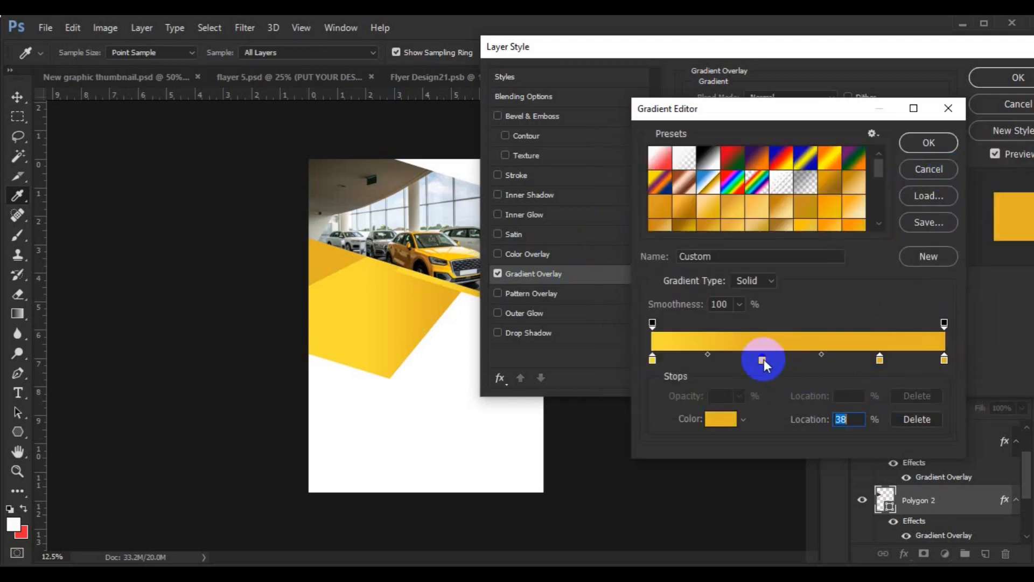
double_click(764, 359)
click(878, 401)
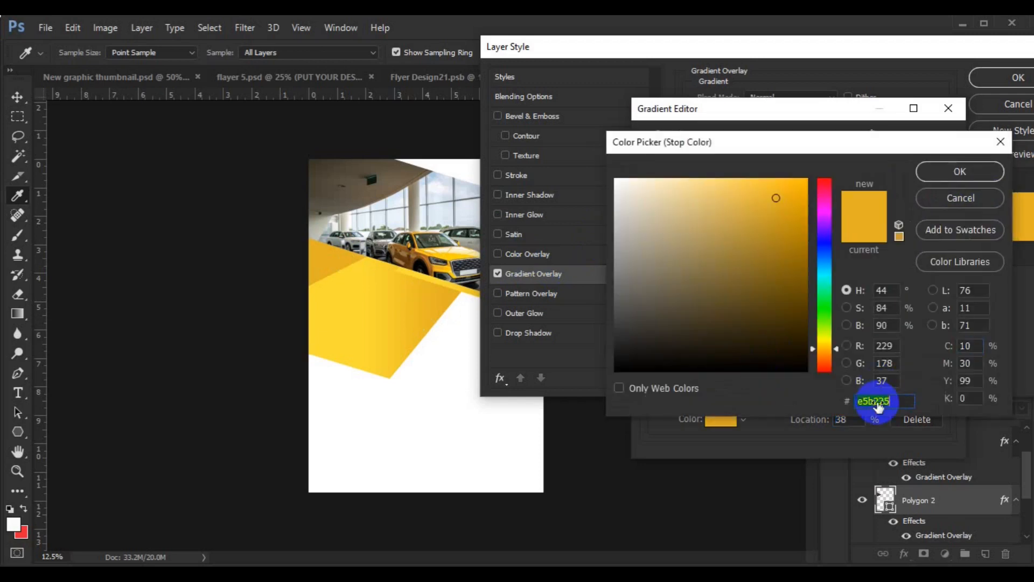
text(fbdd36)
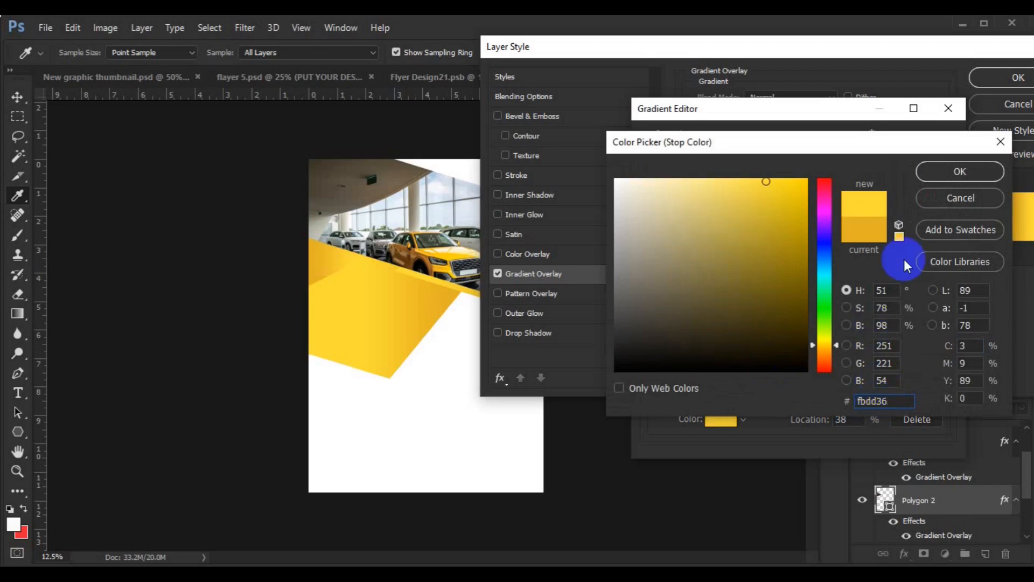
click(960, 171)
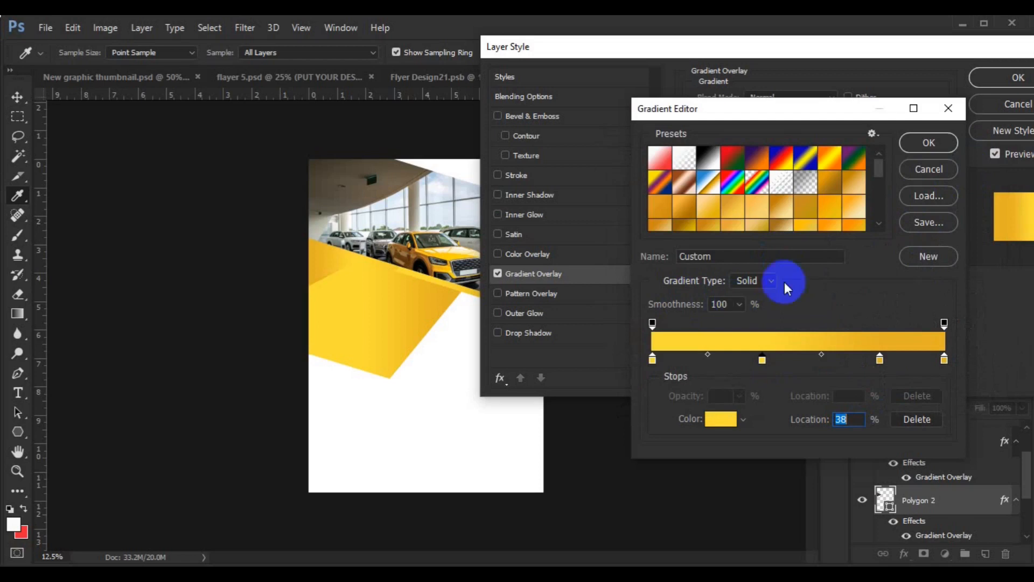
click(928, 142)
click(1006, 81)
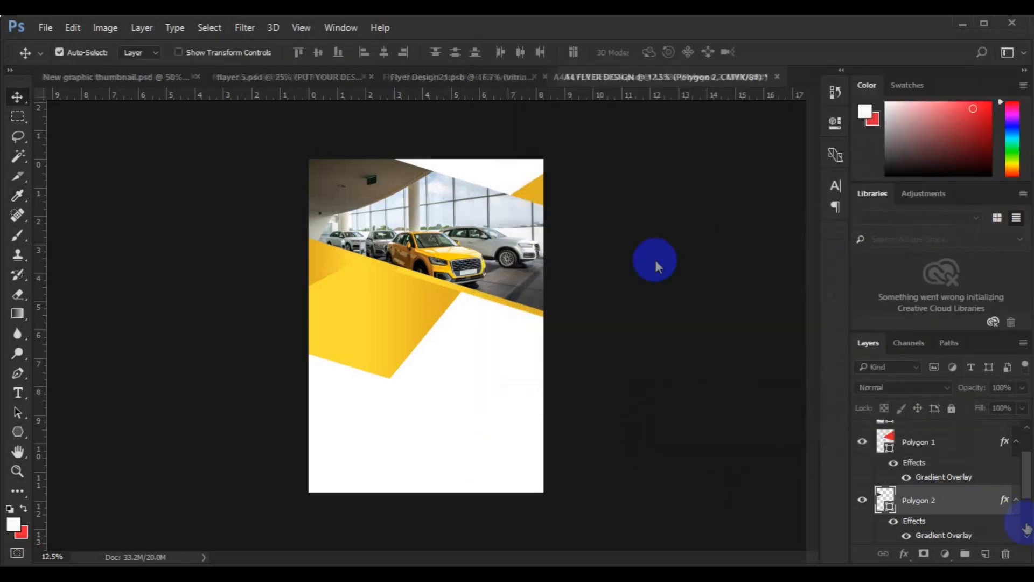
Draw a full-width rectangle of about 2496 by 209 px near the flyer's lower edge, directly above the Background layer.
scroll(947, 485, down, 2)
click(127, 477)
click(21, 432)
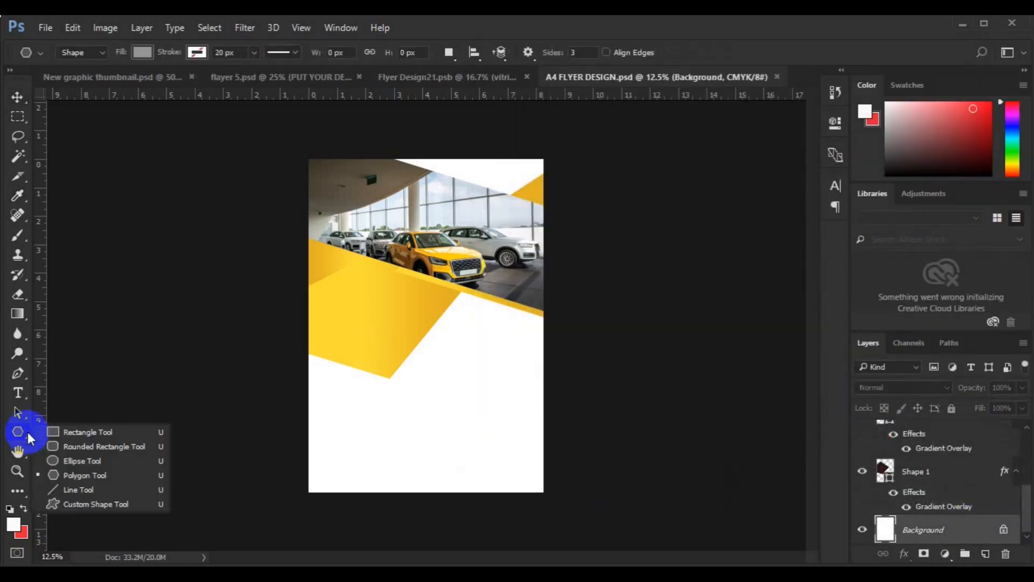
click(69, 428)
drag(307, 459, 543, 478)
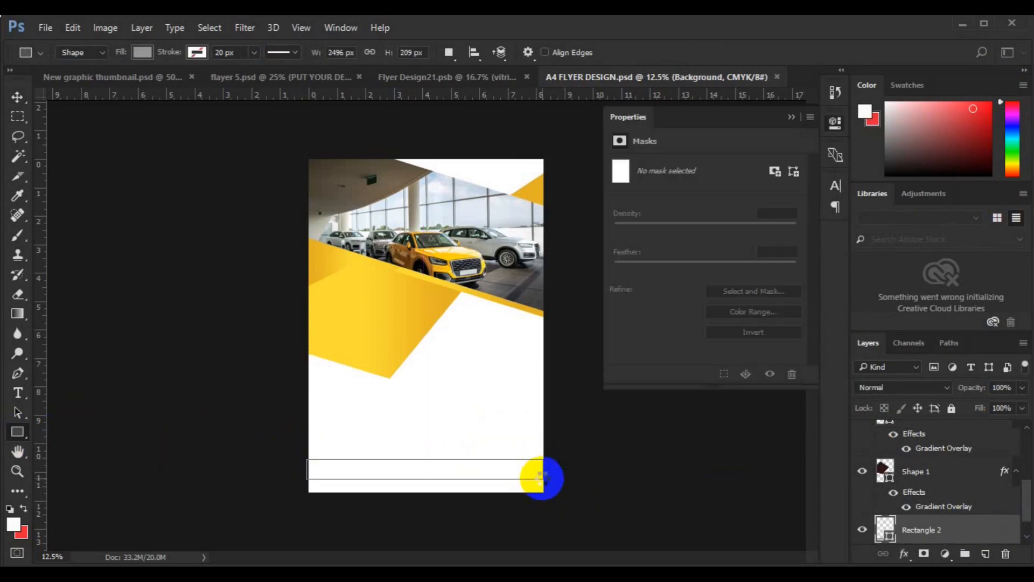
Change the fill colour of the rectangle strip near the flyer's lower edge to a lighter bluish grey.
click(889, 541)
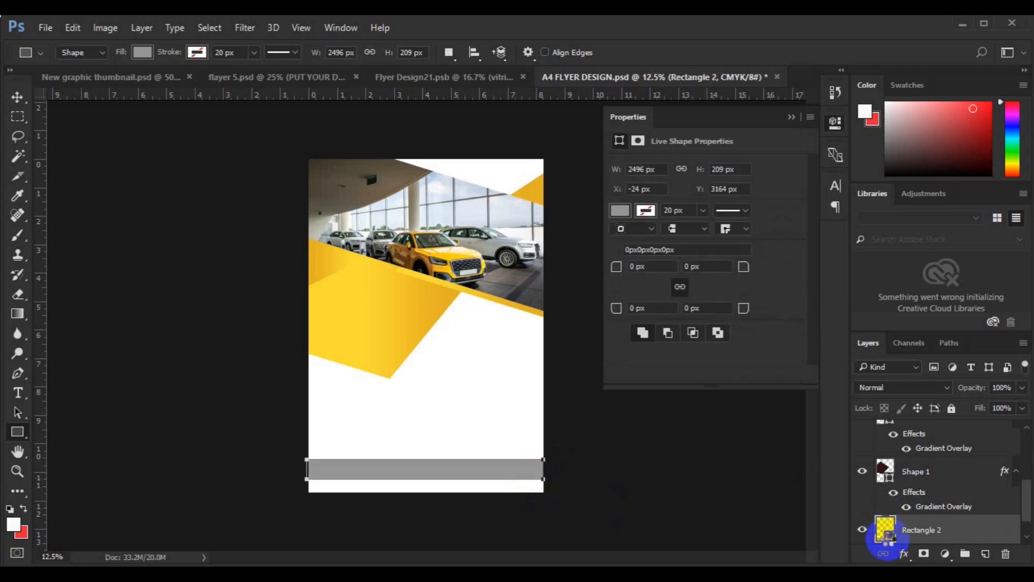
double_click(889, 541)
click(825, 264)
click(625, 252)
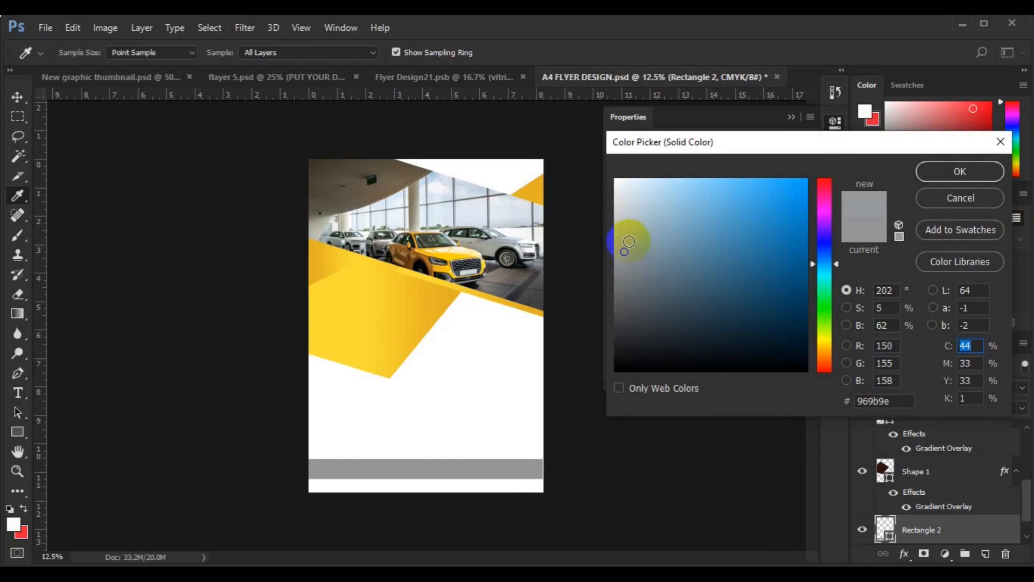
click(628, 242)
click(971, 176)
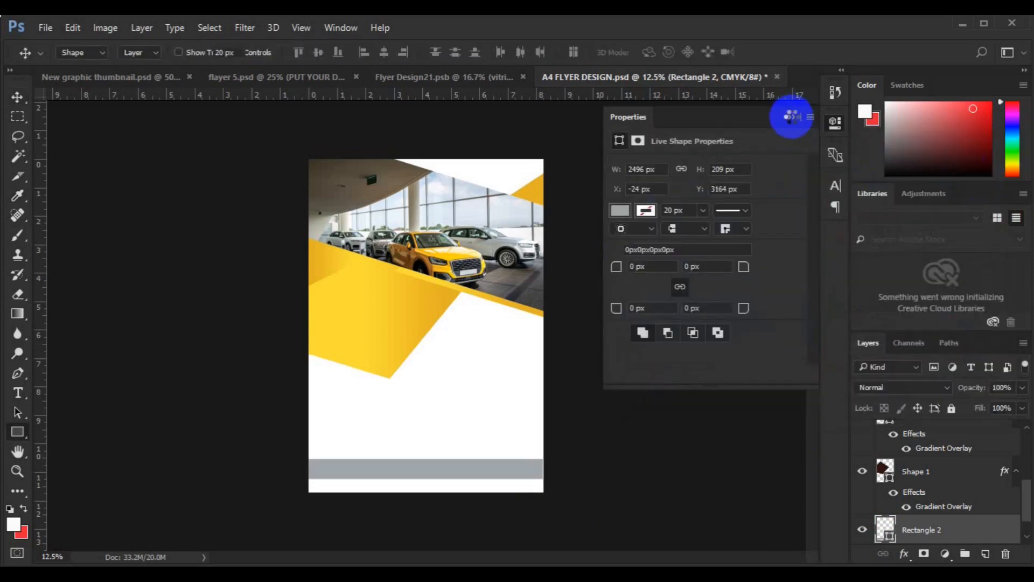
click(793, 118)
Create a 100 by 100 px polygon with 6 sides on a new layer in the flyer's lower white area.
click(985, 553)
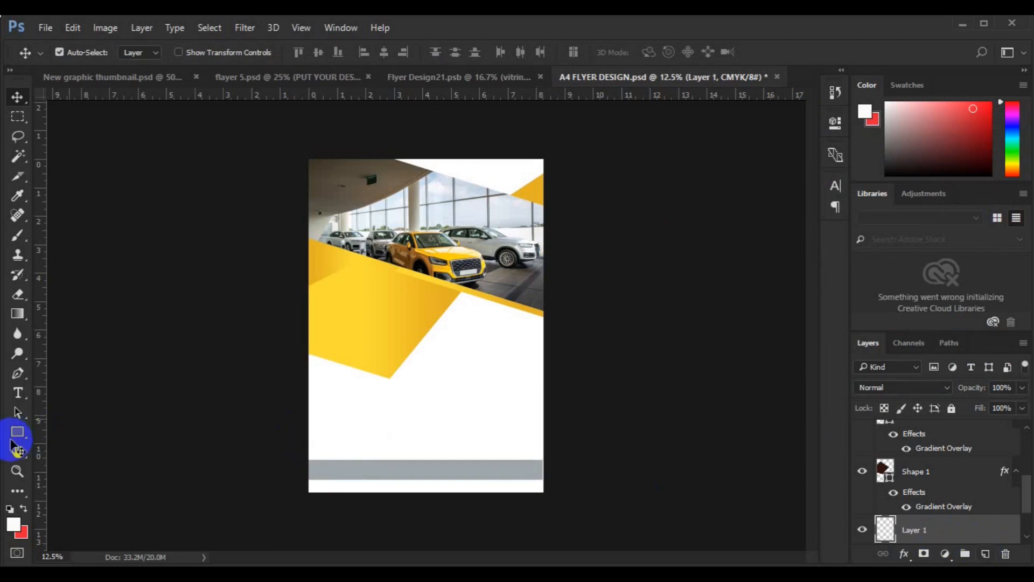
click(17, 431)
click(70, 476)
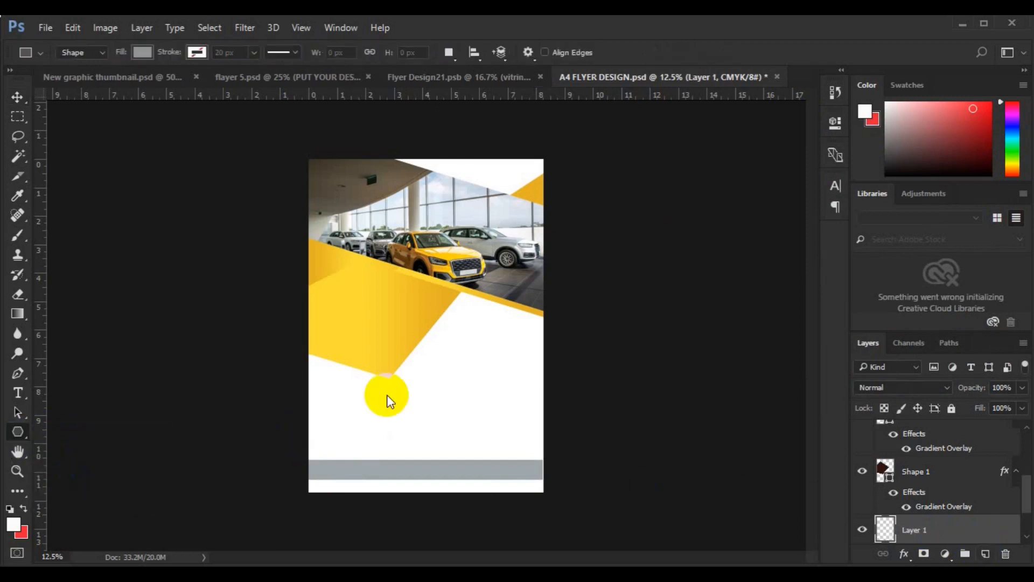
click(466, 402)
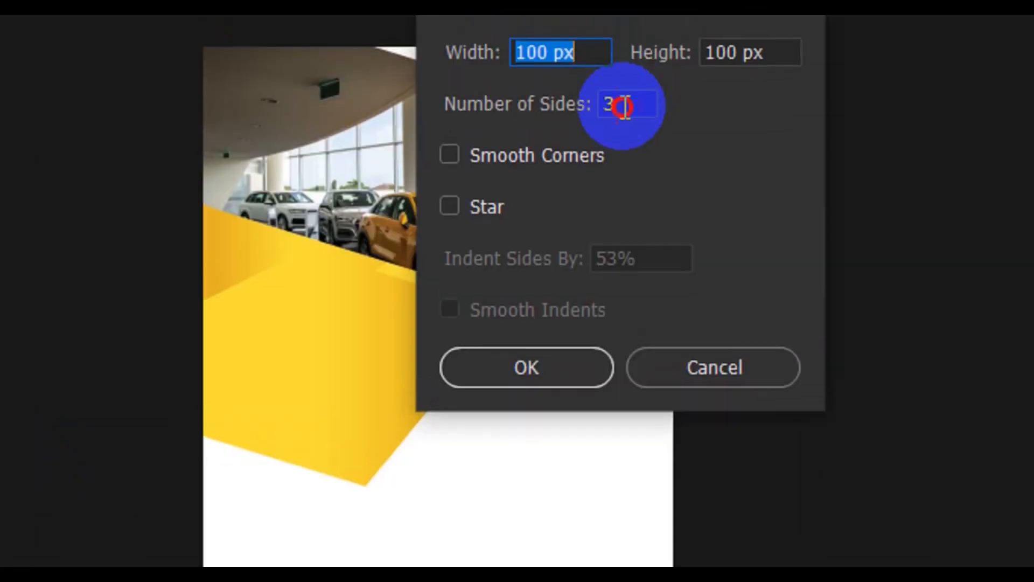
double_click(518, 189)
text(6)
click(526, 401)
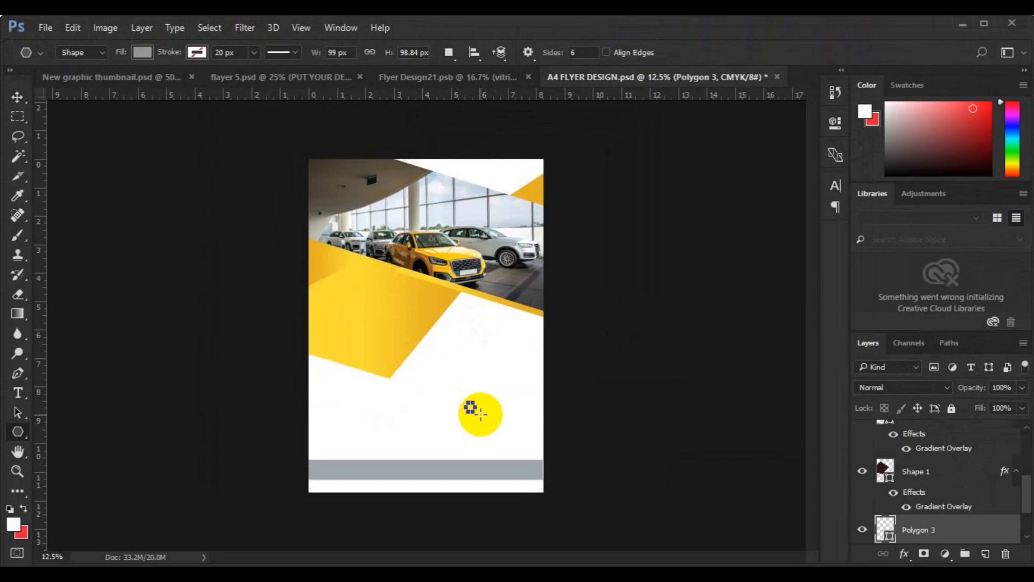
Try to enlarge the small hexagon with Free Transform.
key(ctrl+t)
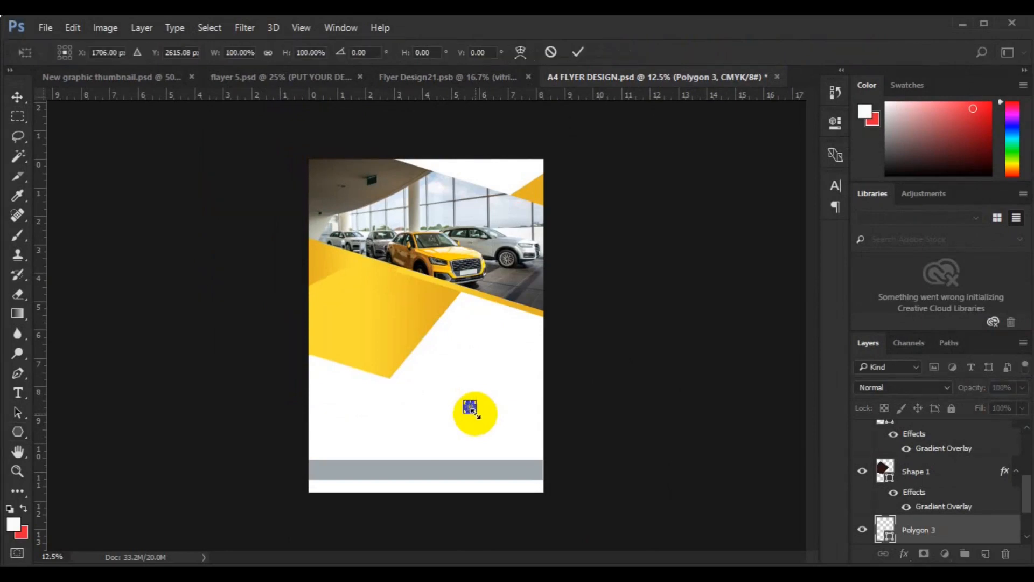
drag(500, 432, 504, 434)
key(Return)
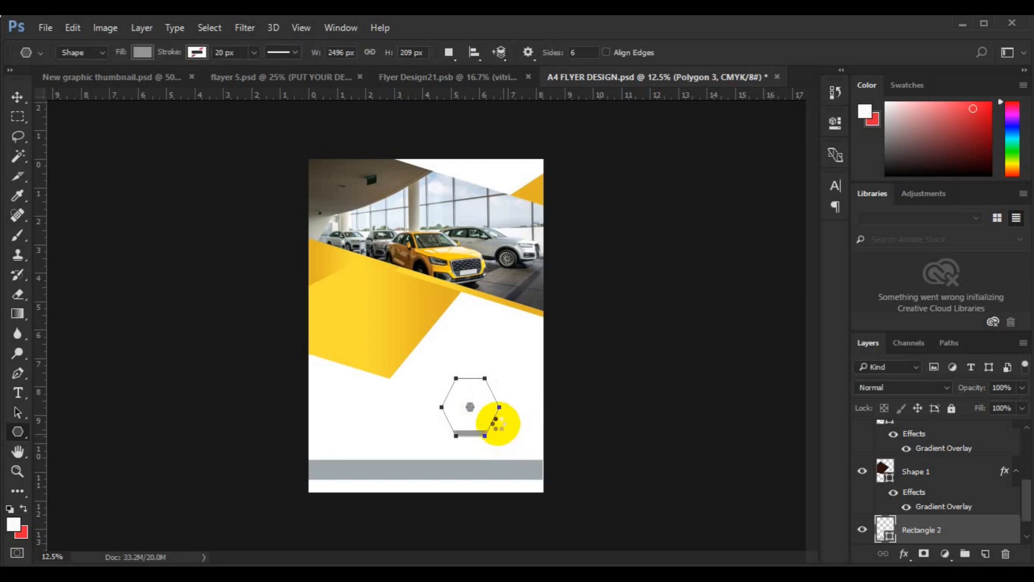
Draw an upright hexagon of about 332 by 384 px on a new layer, in the white area beside the golden shape.
click(985, 553)
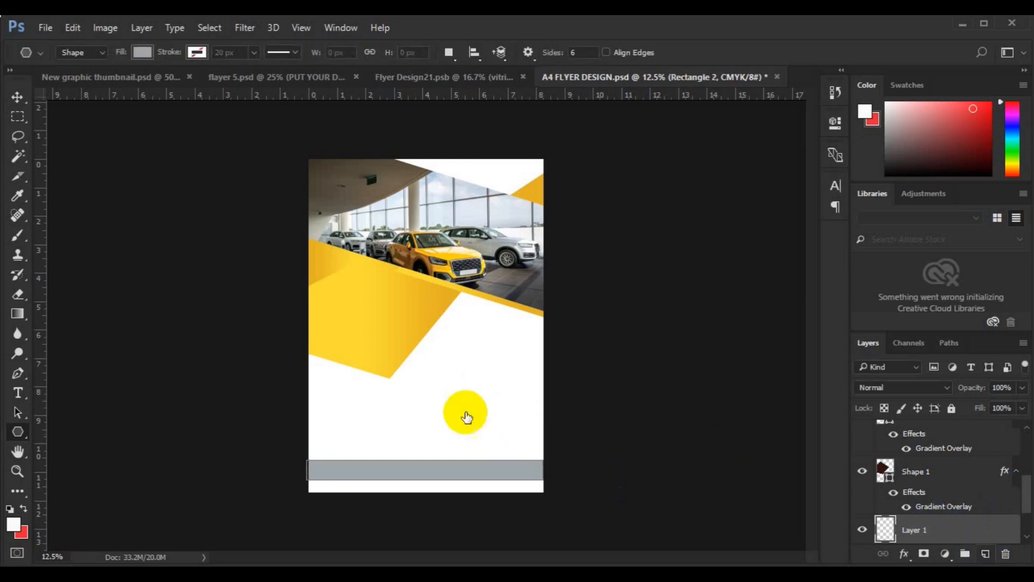
mouse_move(460, 356)
mouse_down()
mouse_move(482, 418)
mouse_move(495, 415)
mouse_move(471, 382)
mouse_move(482, 358)
mouse_move(460, 316)
mouse_move(461, 336)
mouse_up()
drag(461, 337, 461, 338)
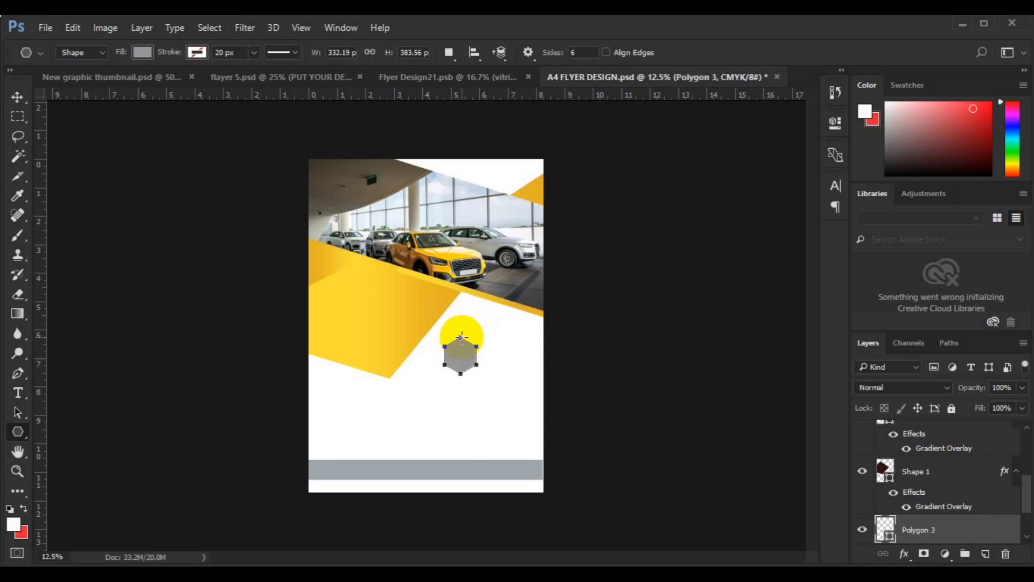
key(ctrl+plus)
key(v)
click(785, 428)
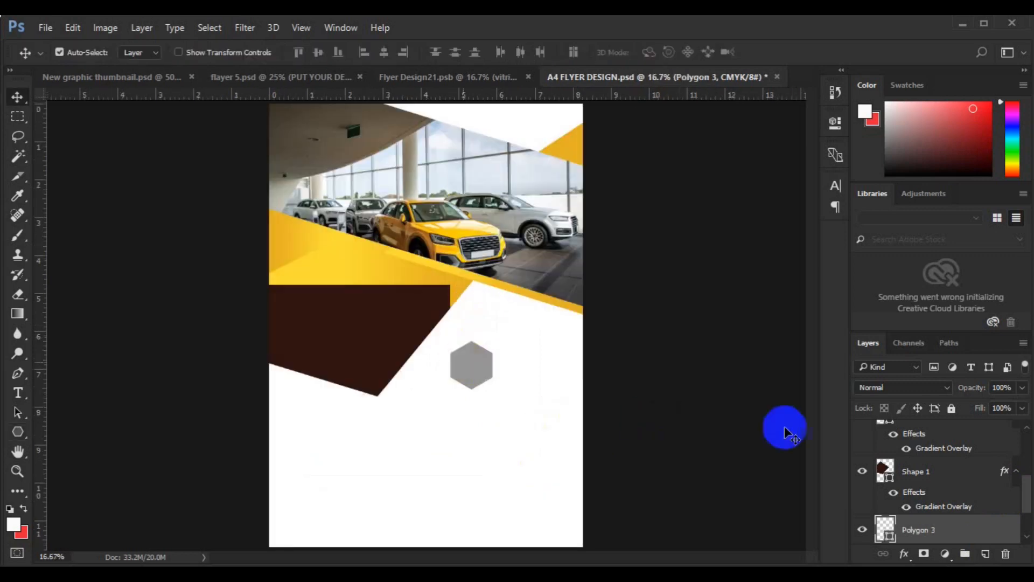
click(1028, 536)
click(1027, 537)
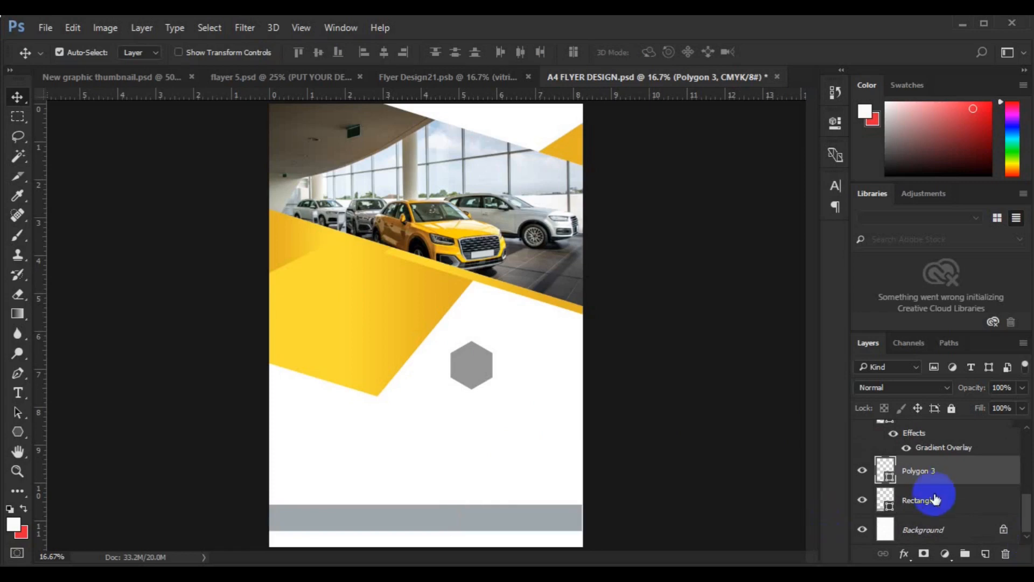
Add a layer above the grey strip, and merge the hexagon with an overlapping copy below it into one elongated shape.
click(928, 498)
click(985, 553)
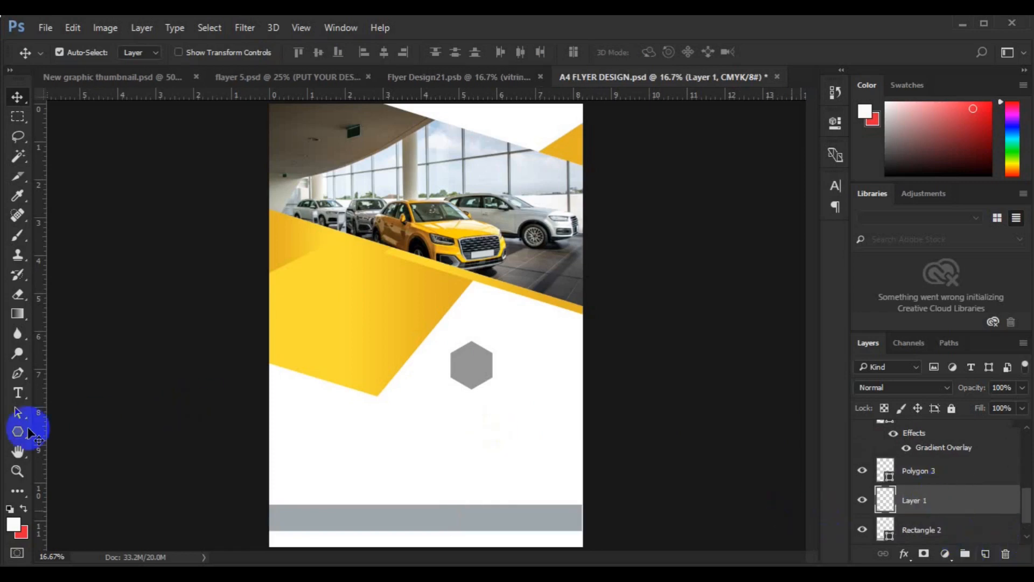
drag(470, 372, 471, 403)
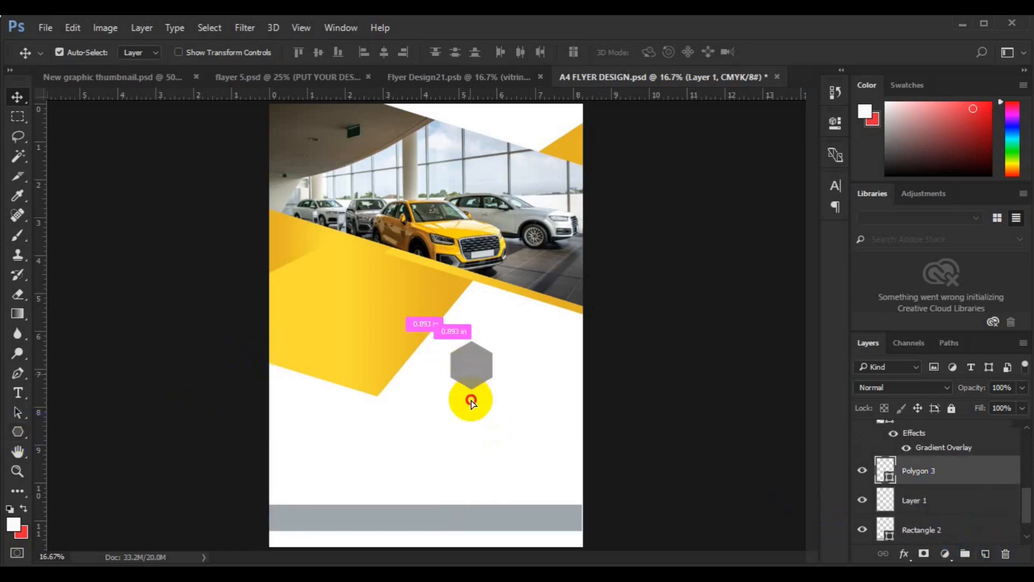
drag(472, 400, 477, 428)
key(ctrl+t)
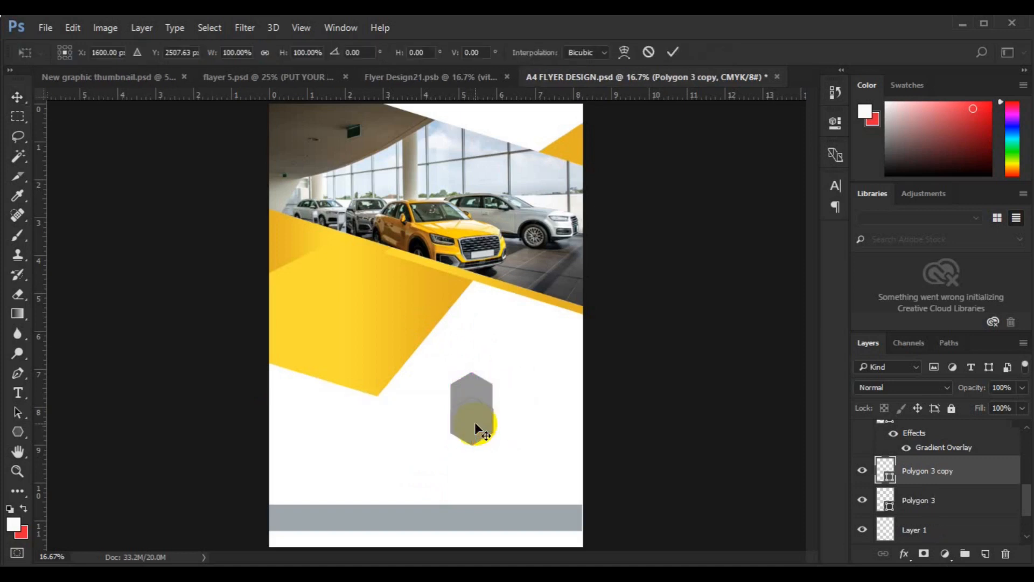
shift+click(912, 501)
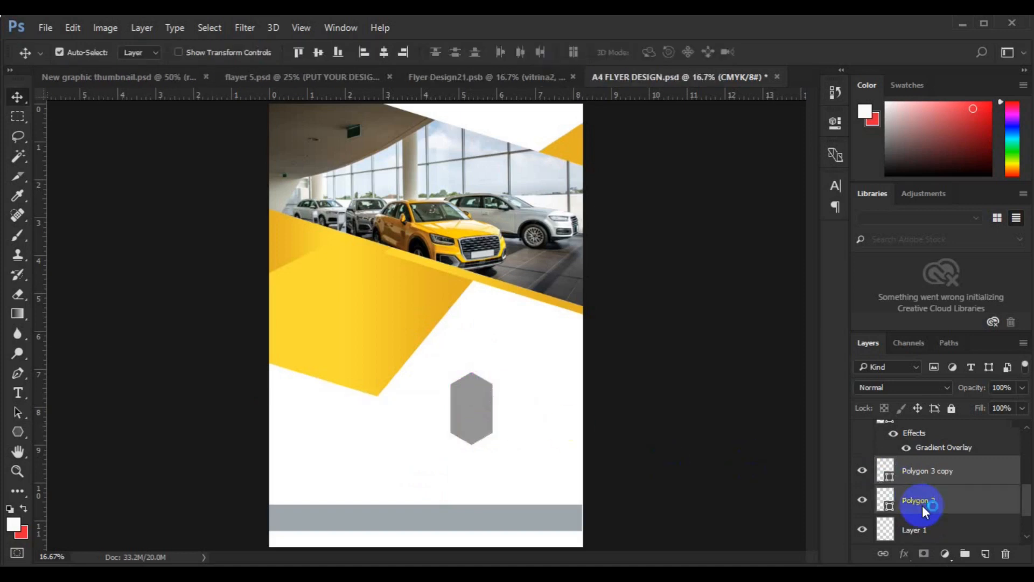
right_click(912, 501)
click(783, 466)
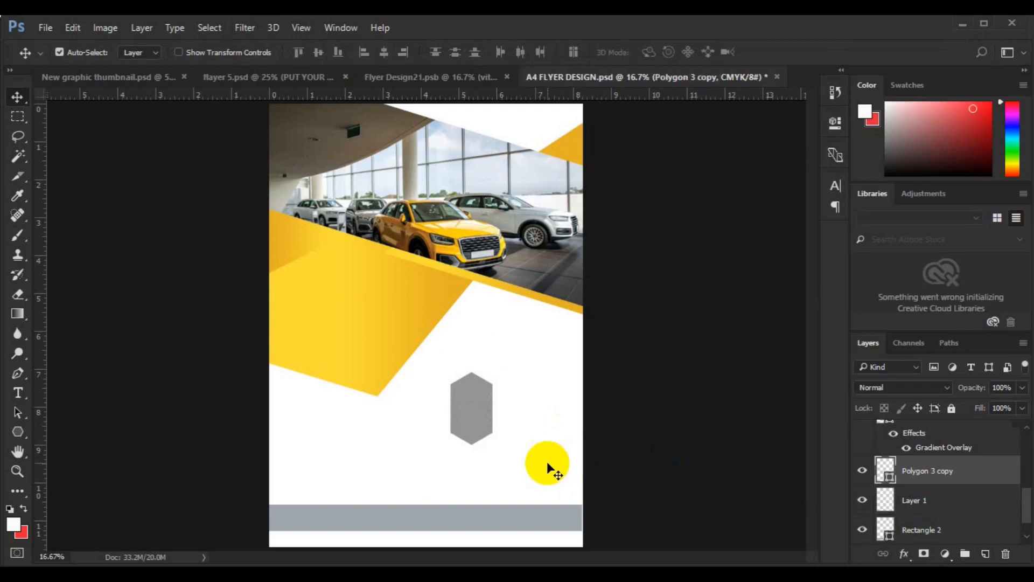
Stretch the merged hexagon vertically with Free Transform and place it across the grey footer strip near the flyer's right edge.
key(ctrl+t)
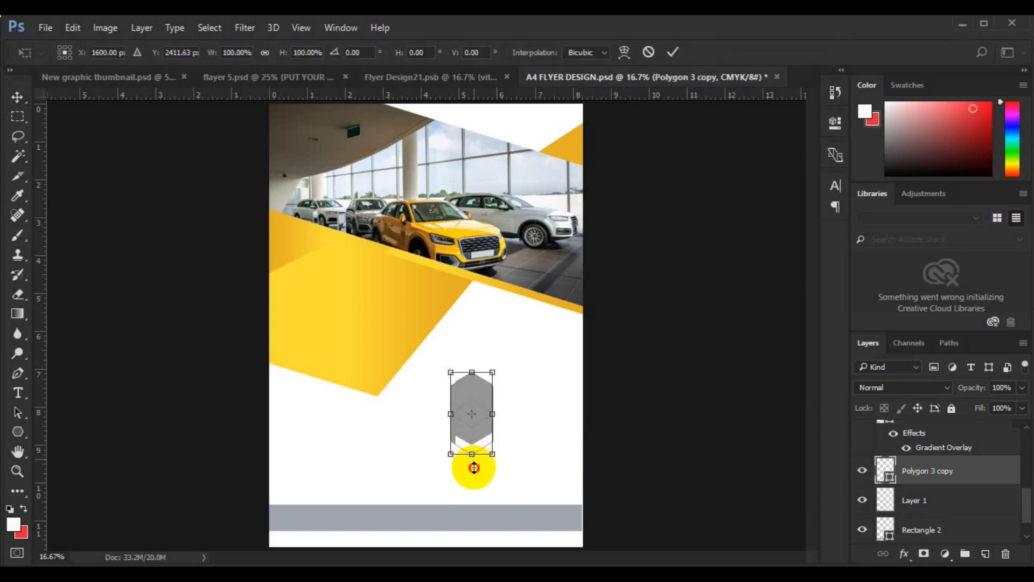
drag(474, 467, 539, 555)
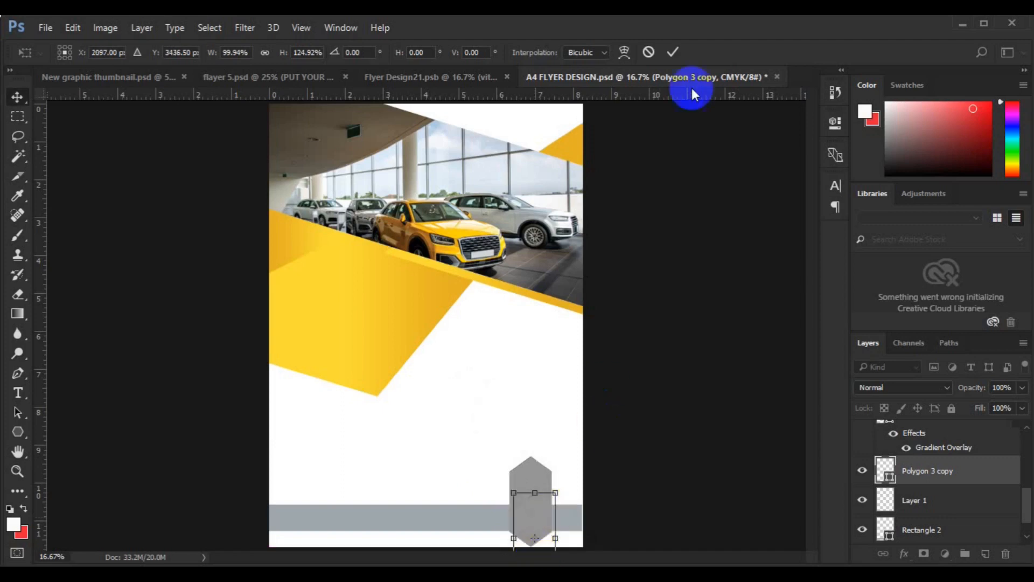
click(674, 51)
Shift the elongated hexagon slightly so that its lower point runs past the flyer's bottom edge.
key(ctrl+plus)
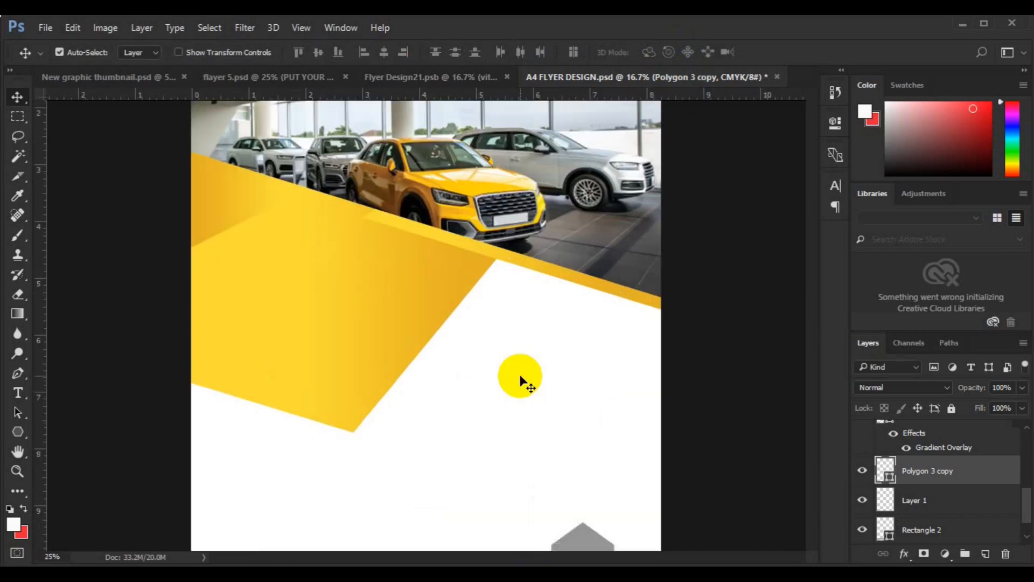
key(h)
scroll(543, 296, down, 3)
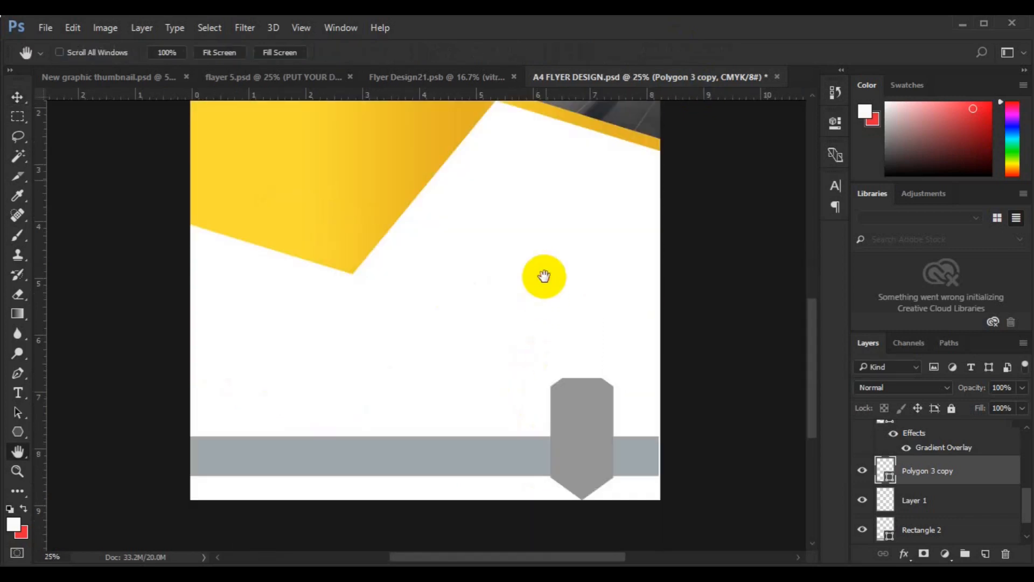
scroll(544, 276, down, 1)
key(v)
mouse_move(591, 385)
mouse_down()
mouse_move(592, 377)
mouse_move(597, 386)
mouse_up()
click(502, 385)
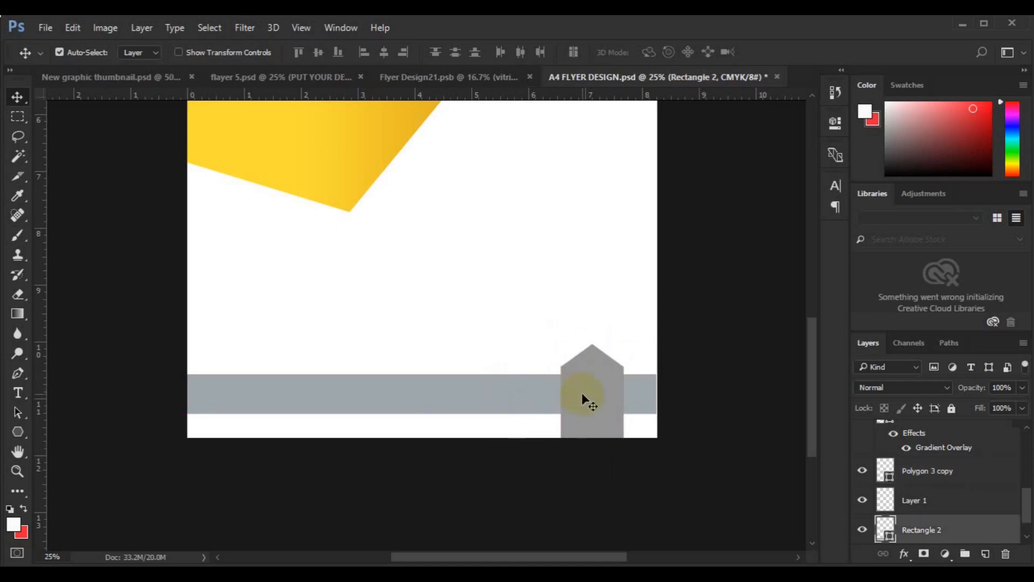
Apply the golden linear Gradient Overlay to the elongated hexagon with a 90° angle.
right_click(913, 470)
click(677, 118)
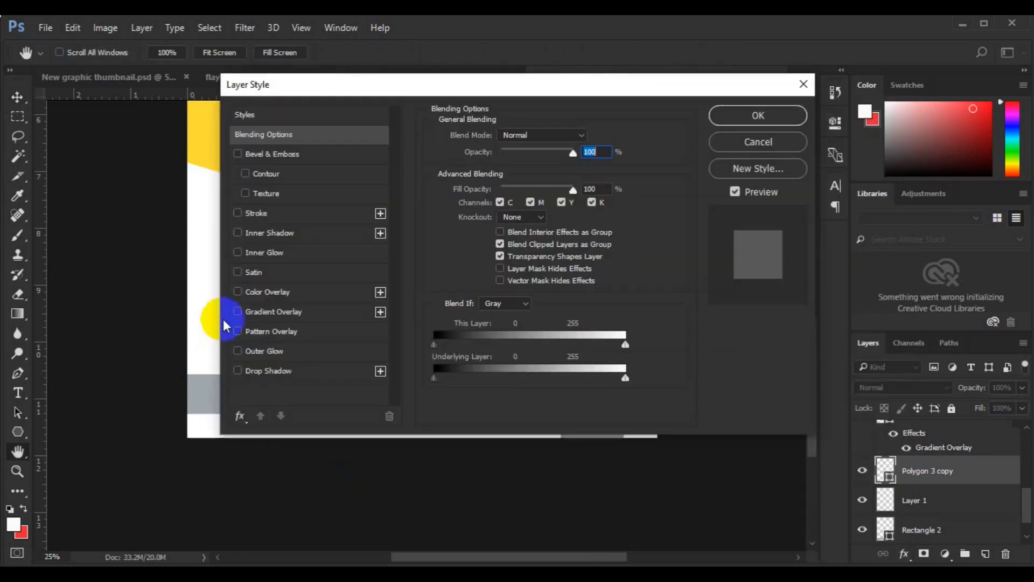
click(280, 311)
drag(533, 83, 638, 150)
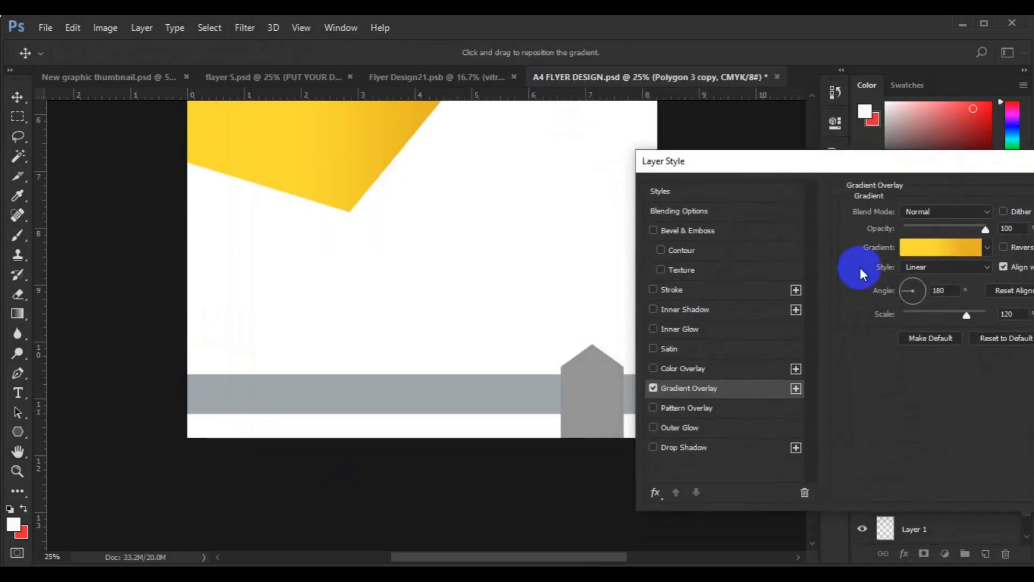
double_click(939, 290)
text(90)
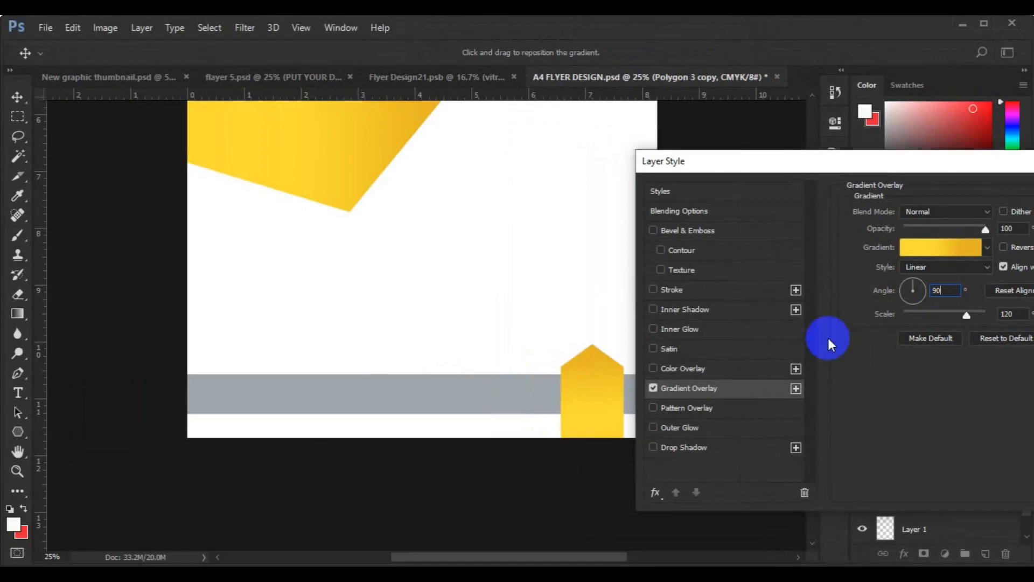
click(591, 366)
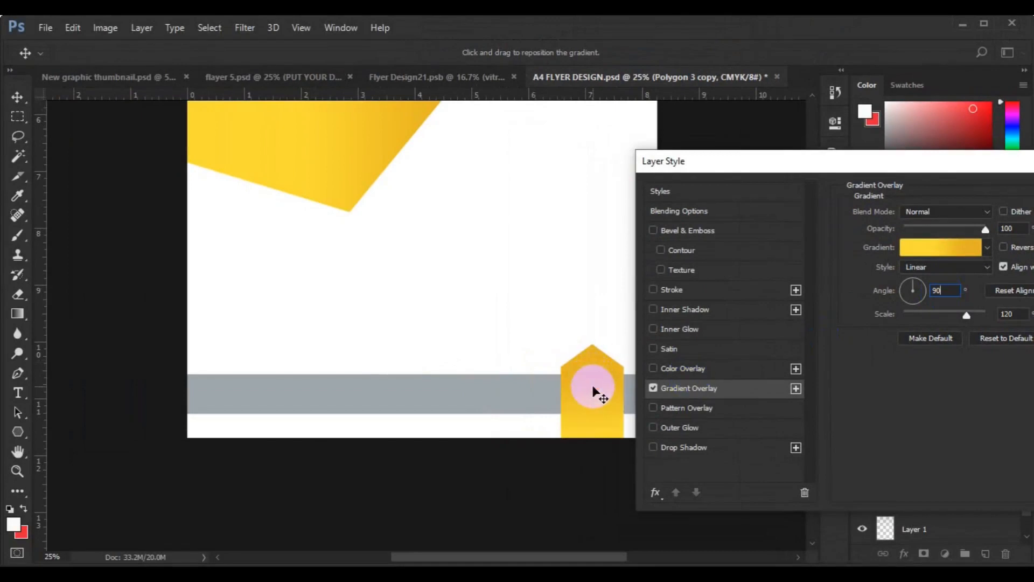
drag(732, 184, 651, 185)
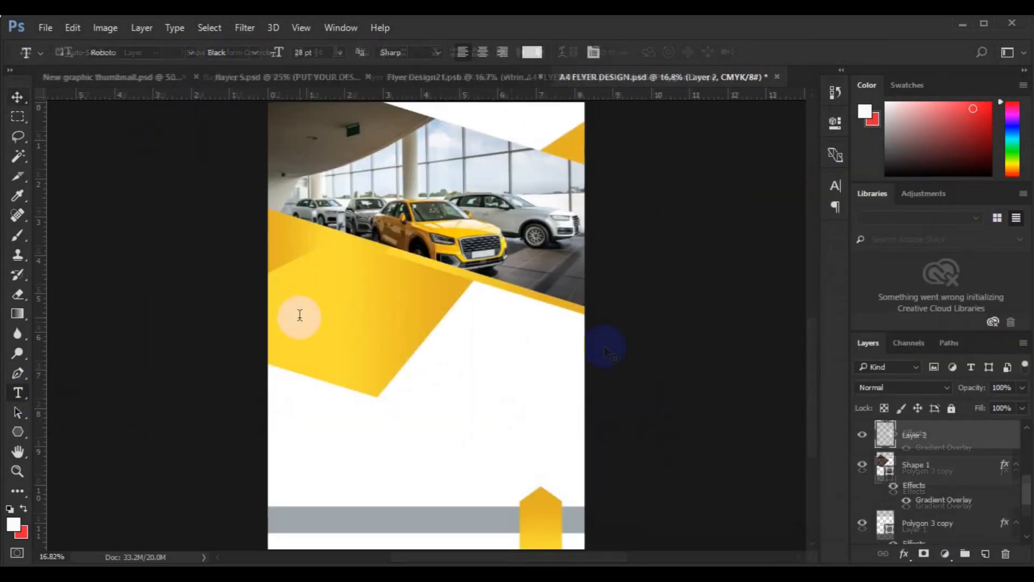
Set the text colour to near-black and paste the lines AWESOME, CREATIVE and CORPORATE FLYER onto the golden shape on a new layer.
click(532, 52)
drag(827, 348, 825, 338)
click(802, 355)
click(933, 172)
click(300, 315)
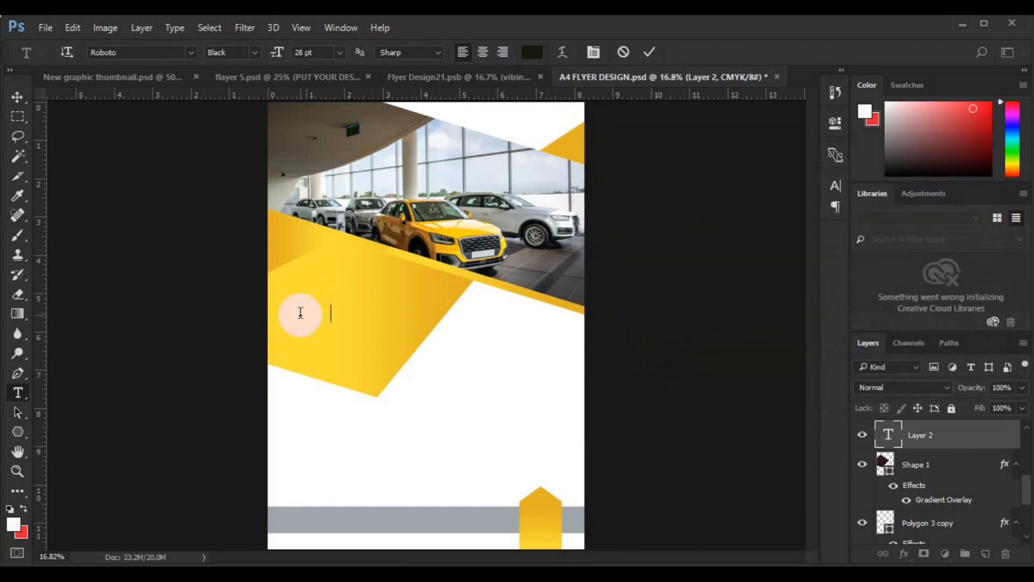
key(ctrl+v)
Set the font size of the whole pasted text to 18 pt.
key(ctrl+a)
click(835, 186)
click(723, 226)
click(727, 420)
click(579, 347)
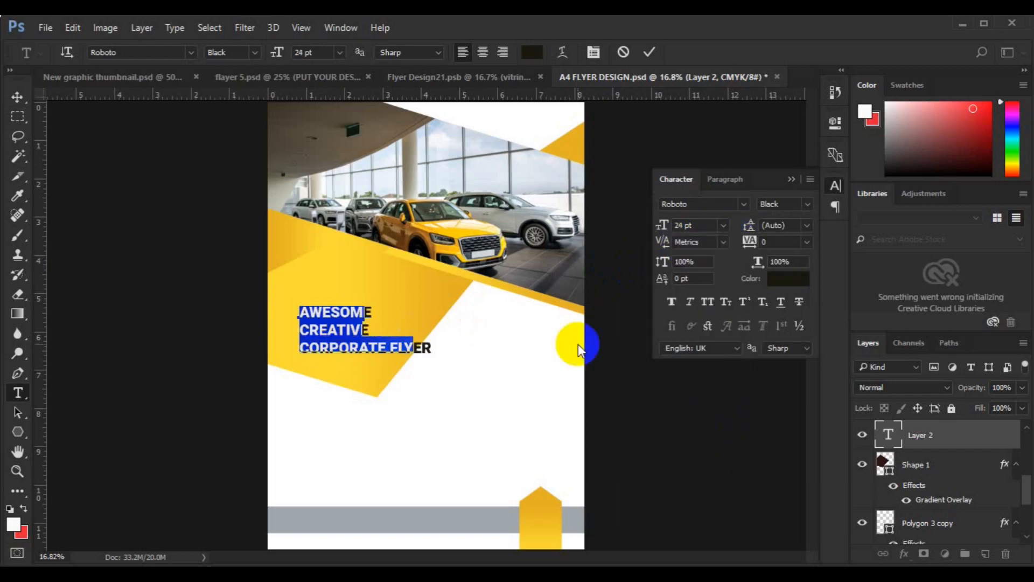
click(723, 225)
click(705, 363)
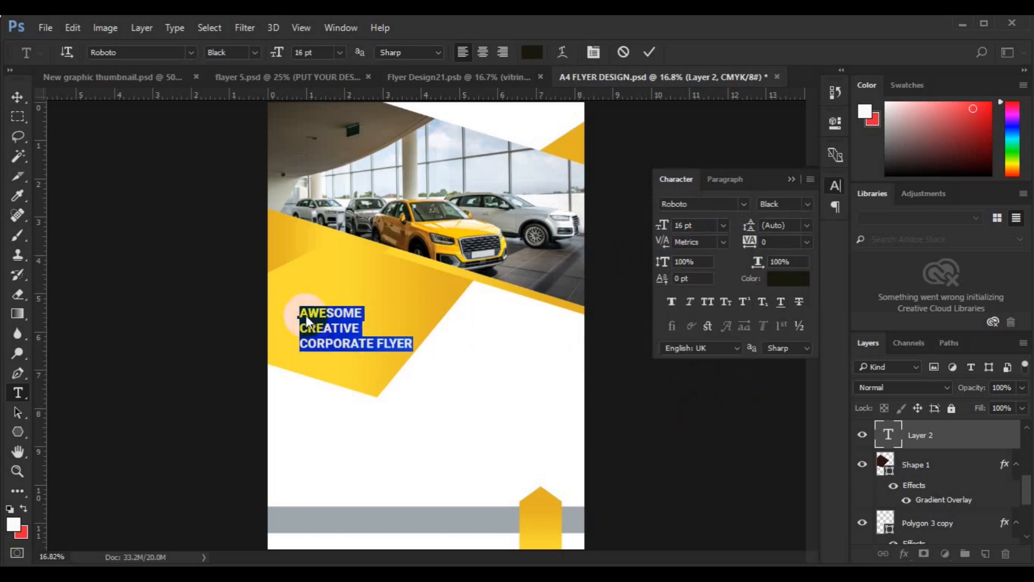
click(723, 225)
click(709, 396)
Set the AWESOME line to the Light font style.
click(301, 312)
double_click(302, 313)
click(806, 204)
click(796, 233)
Set the CREATIVE line's font size to 30 pt.
double_click(302, 326)
click(723, 225)
click(721, 414)
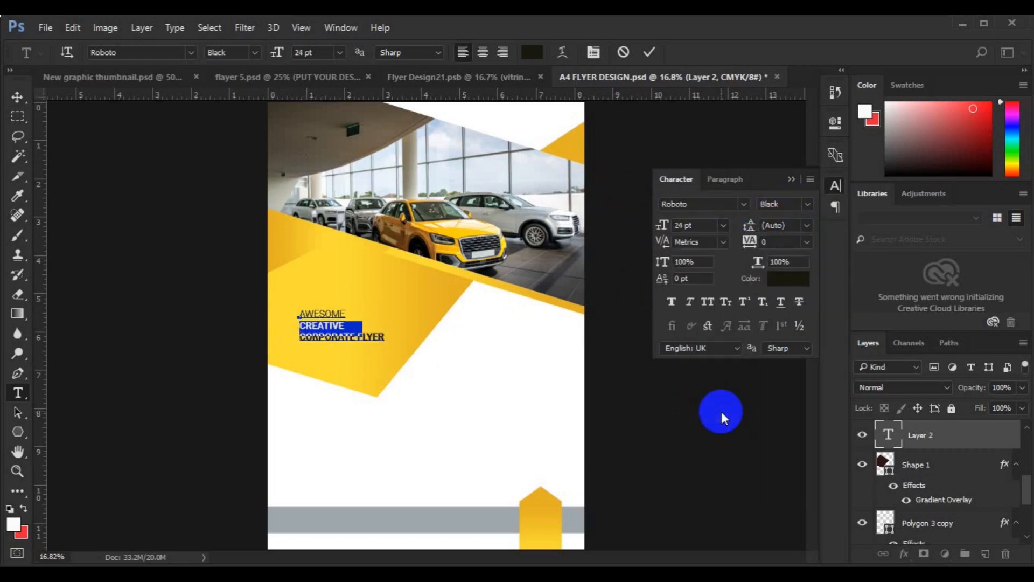
click(723, 225)
click(728, 435)
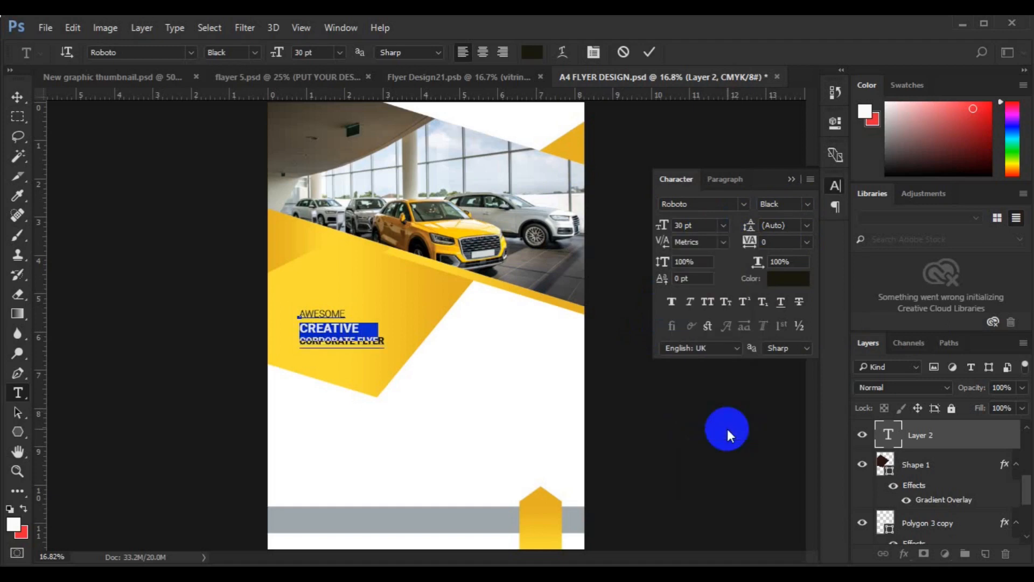
Cut the CREATIVE and CORPORATE FLYER lines from the text, and duplicate AWESOME near the golden shape's left edge.
key(ctrl+x)
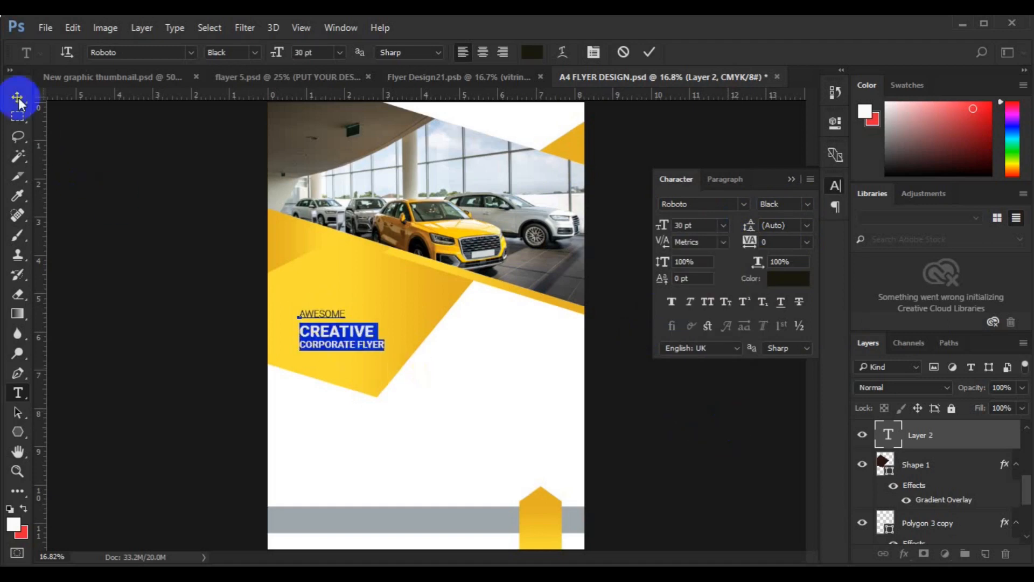
click(21, 102)
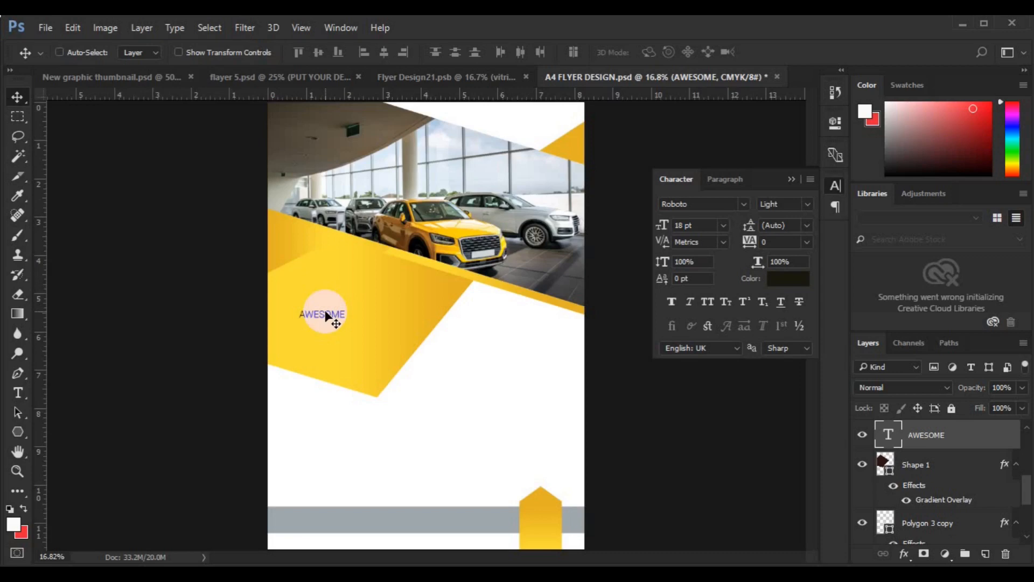
key(ctrl+plus)
drag(289, 316, 236, 289)
Change the duplicated AWESOME text to CREATIVE in Gobold Lowplus Regular at 30 pt.
click(235, 271)
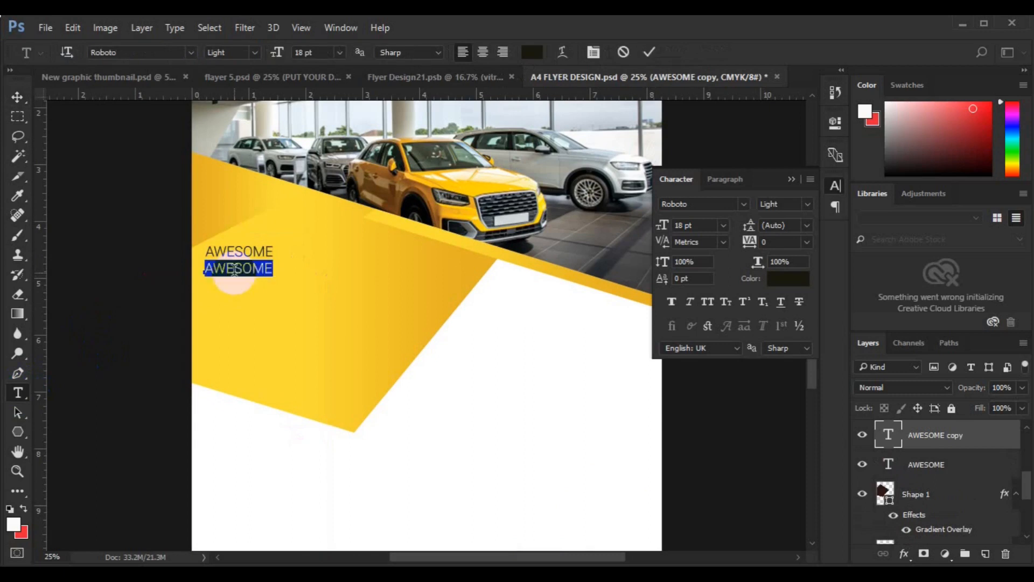
key(ctrl+a)
text(CREATIVE)
key(ctrl+a)
click(723, 225)
click(712, 429)
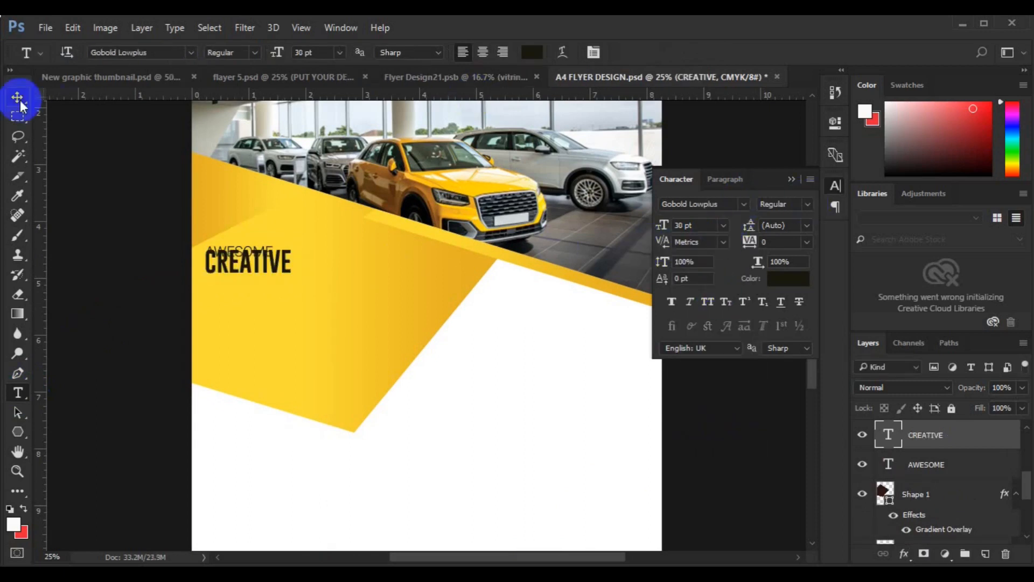
Move CREATIVE just below AWESOME and align the left edges of both text layers.
click(17, 97)
drag(238, 270, 227, 278)
shift+click(906, 462)
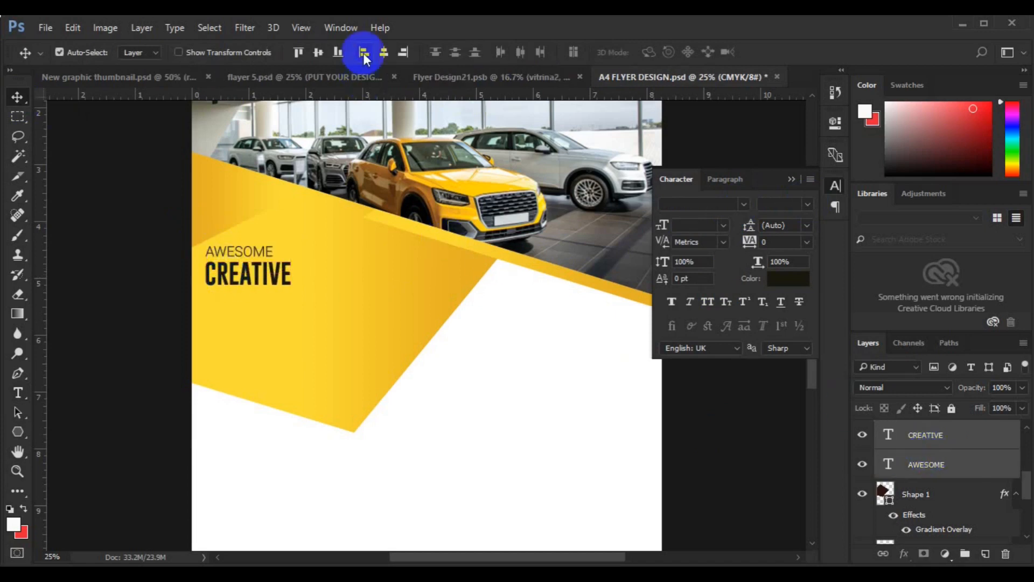
Duplicate the AWESOME text below CREATIVE and change the copy to FLYER TEMPLATE.
click(924, 464)
drag(231, 256, 233, 297)
click(17, 393)
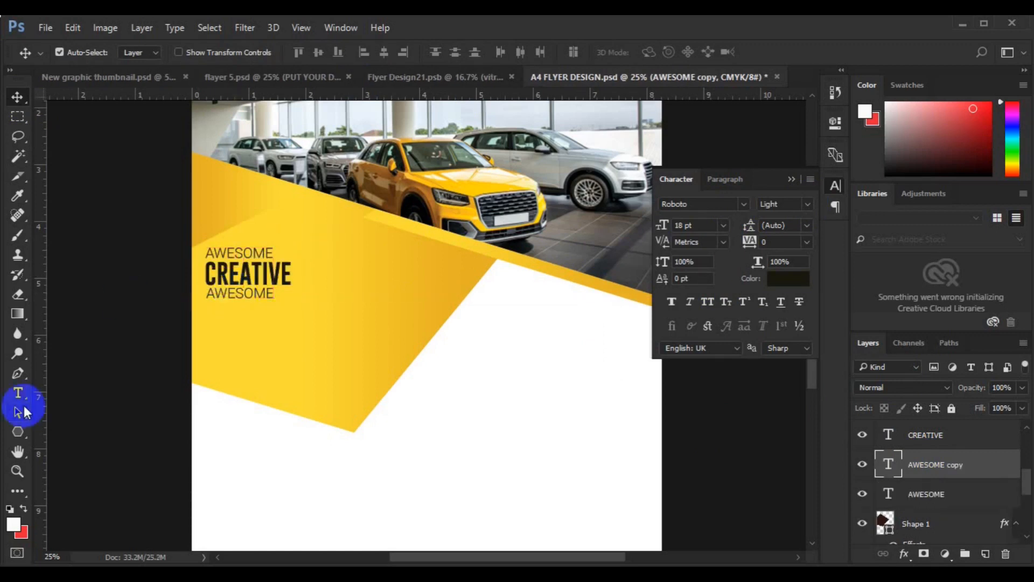
double_click(218, 294)
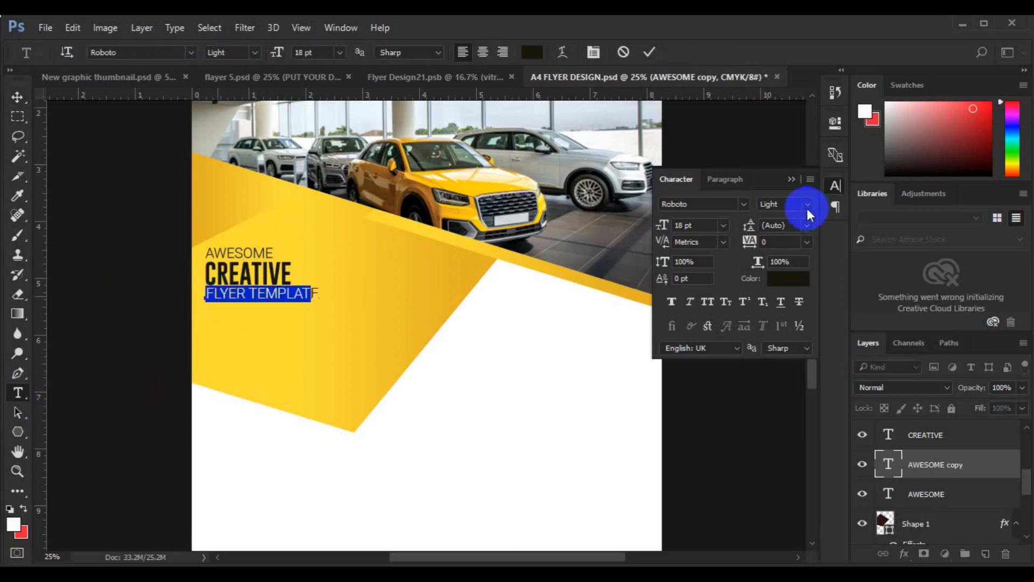
Set the FLYER TEMPLATE line to the Bold style and reduce its font size.
click(807, 205)
click(797, 293)
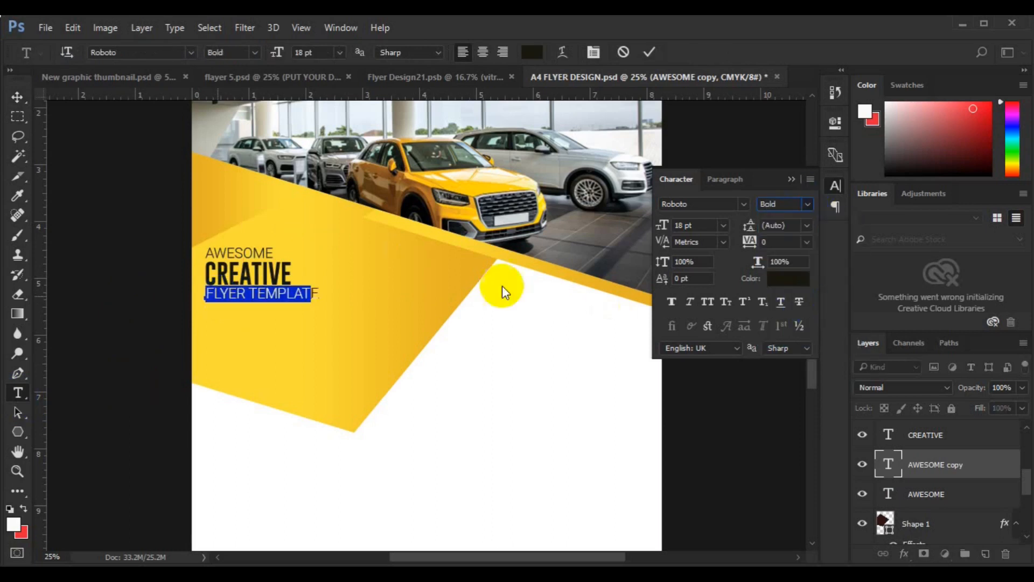
click(723, 225)
click(715, 377)
click(18, 97)
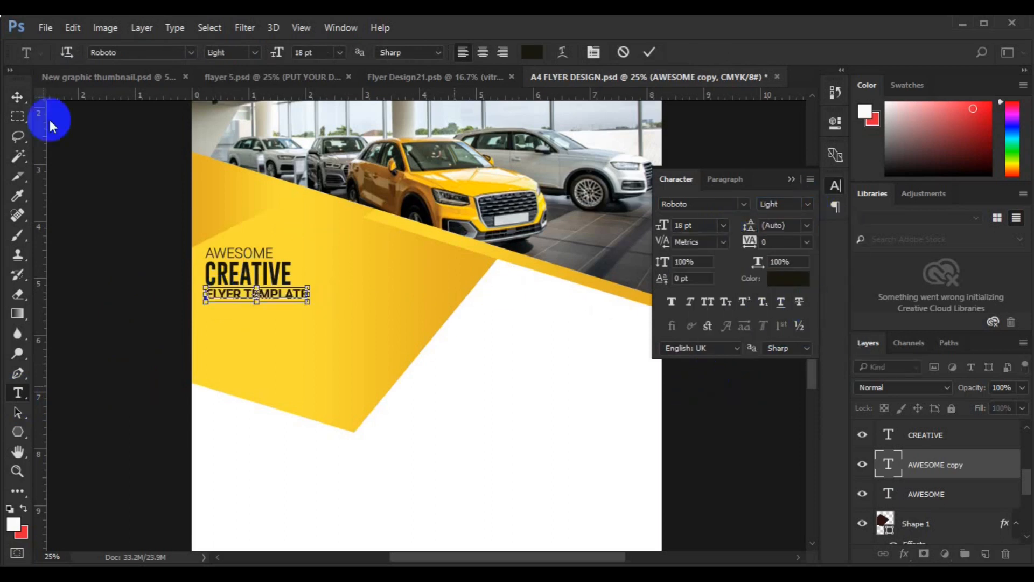
Group the AWESOME and FLYER TEMPLATE text layers and left-align them with CREATIVE.
shift+click(915, 494)
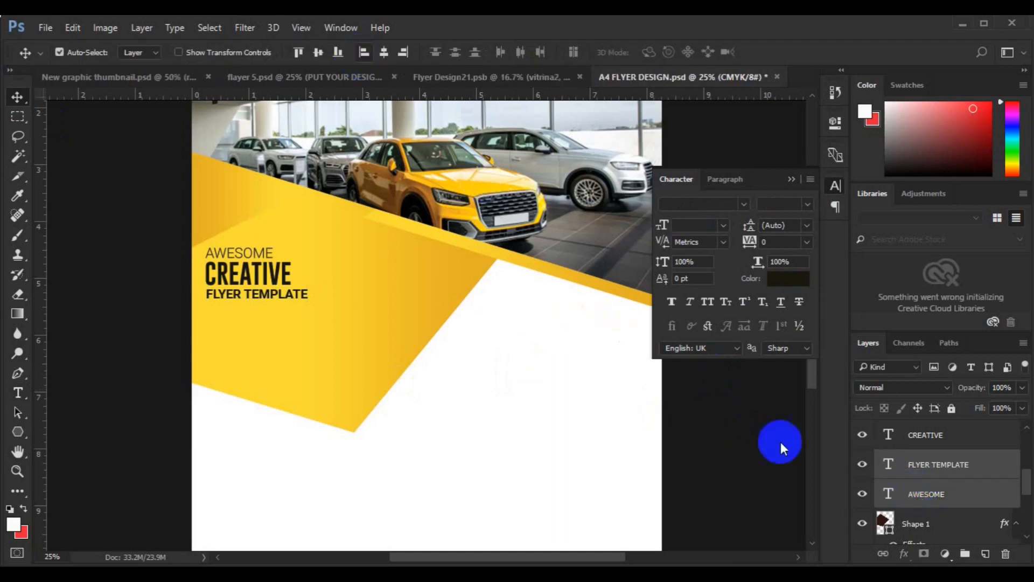
key(ctrl+g)
click(949, 440)
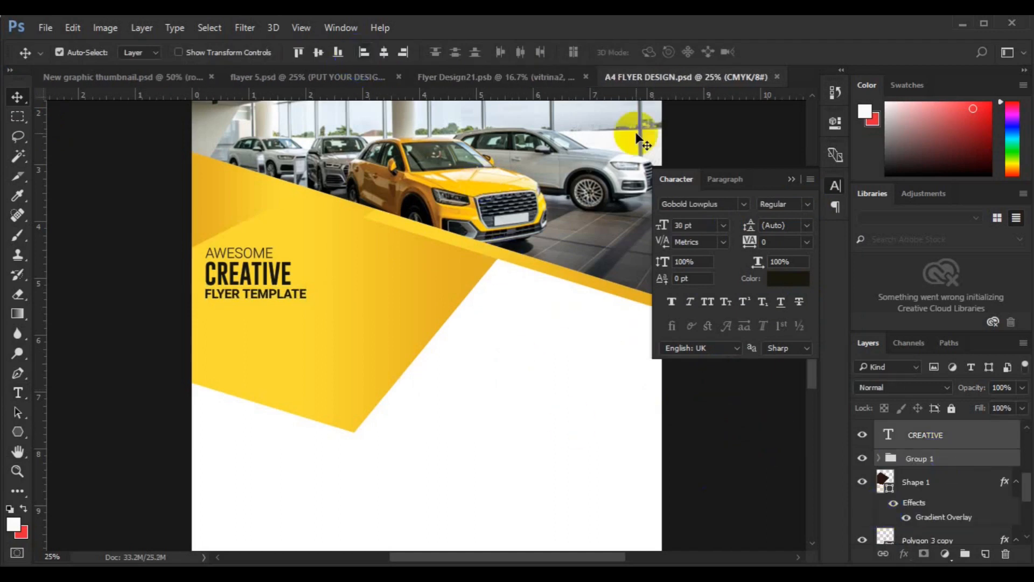
Add a new layer above the golden shape and set the text style to Roboto Regular at 12 pt.
click(947, 483)
click(985, 554)
click(18, 393)
click(744, 204)
click(700, 144)
click(807, 204)
click(801, 279)
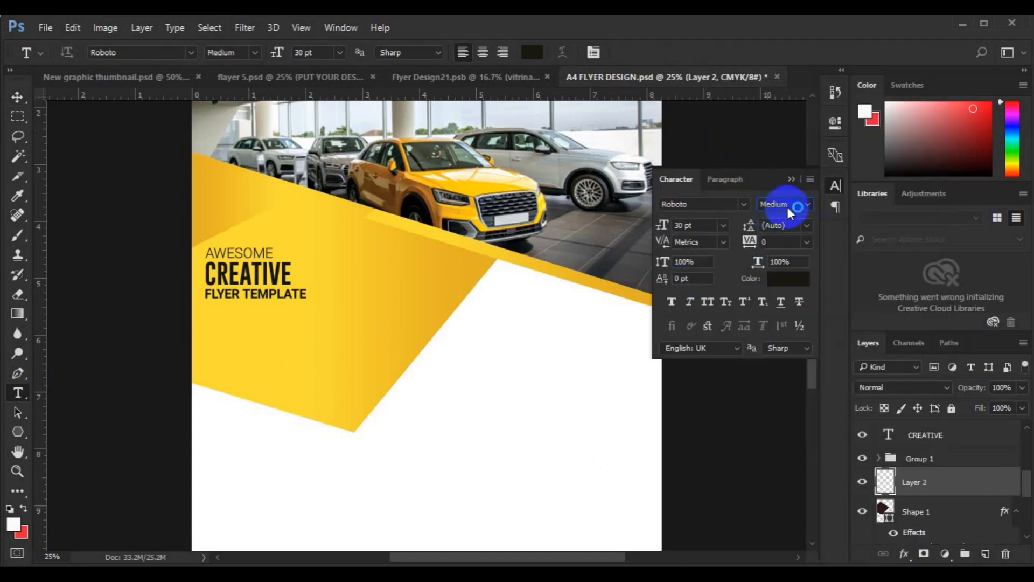
click(808, 205)
click(802, 252)
click(714, 226)
click(710, 347)
Add a Lorem ipsum paragraph text box below FLYER TEMPLATE and trim the text to end at "est in, varius nisl.".
drag(206, 309, 410, 346)
key(ctrl+v)
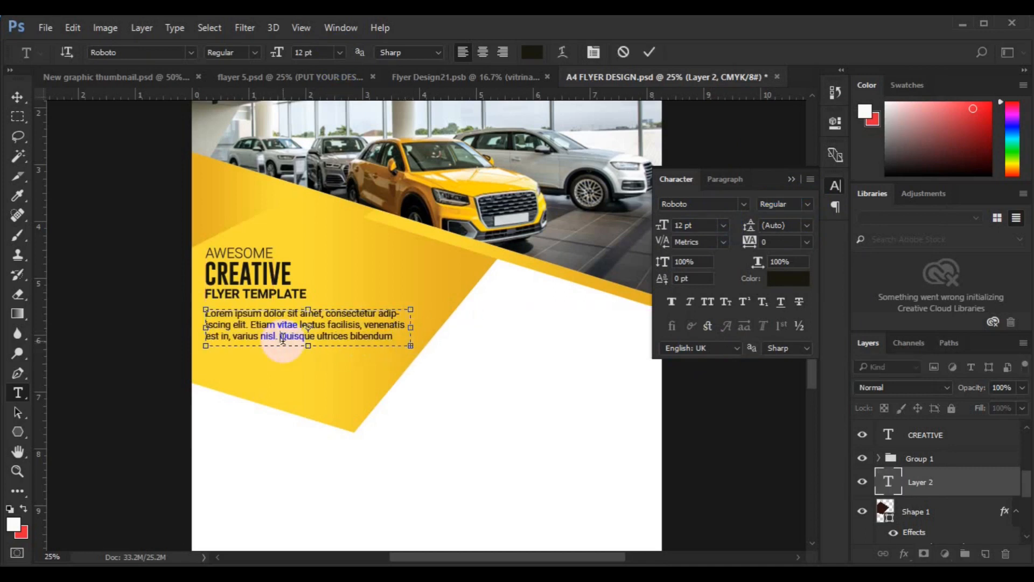
click(18, 97)
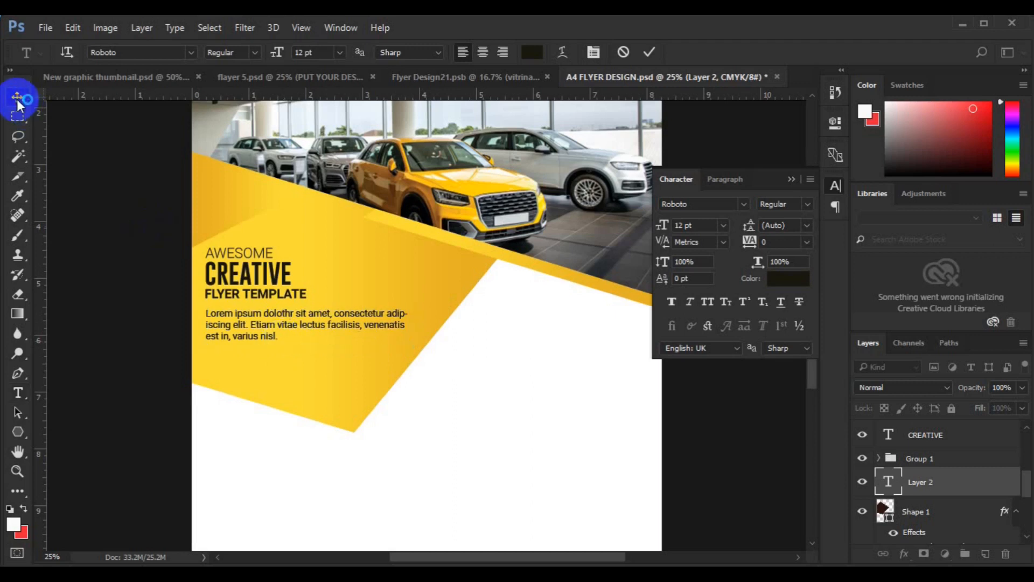
Move the CREATIVE text layer into Group 1.
click(932, 435)
drag(937, 437, 914, 459)
Draw a horizontal Pen line about 164 px long below FLYER TEMPLATE, with no fill and a 20 px golden stroke.
click(18, 373)
click(141, 243)
click(142, 52)
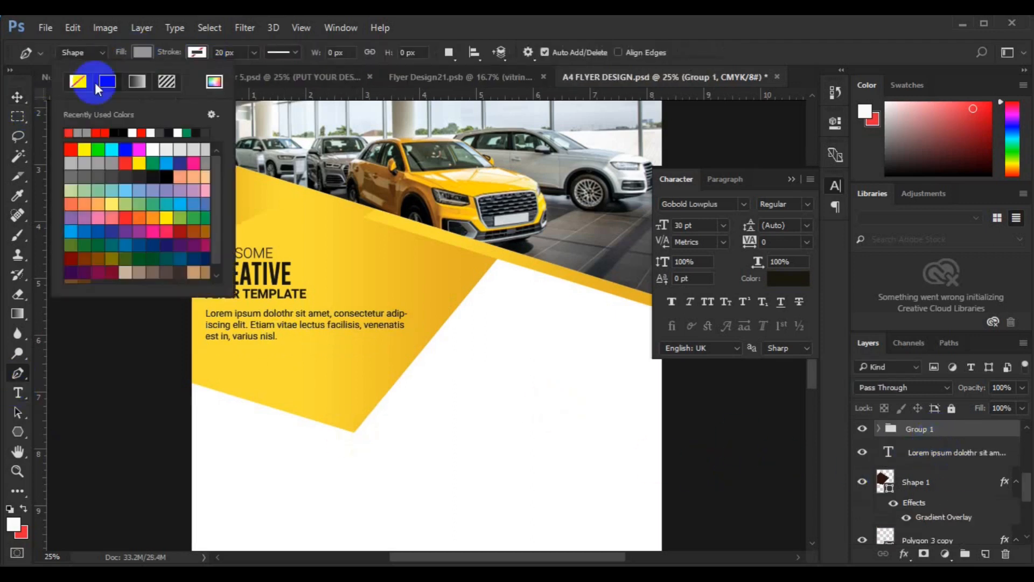
click(197, 53)
click(269, 81)
click(457, 261)
click(960, 171)
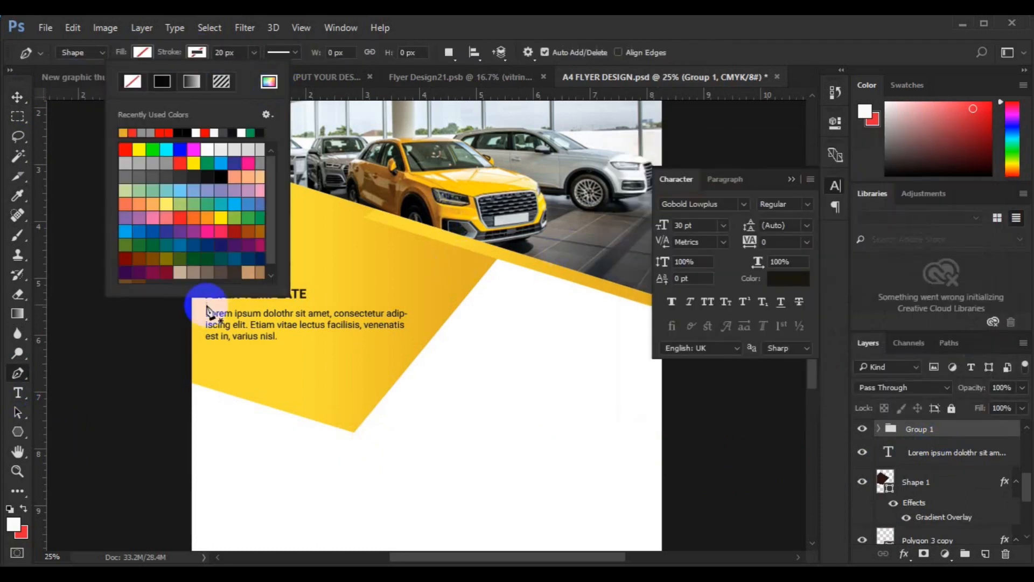
click(207, 305)
click(238, 305)
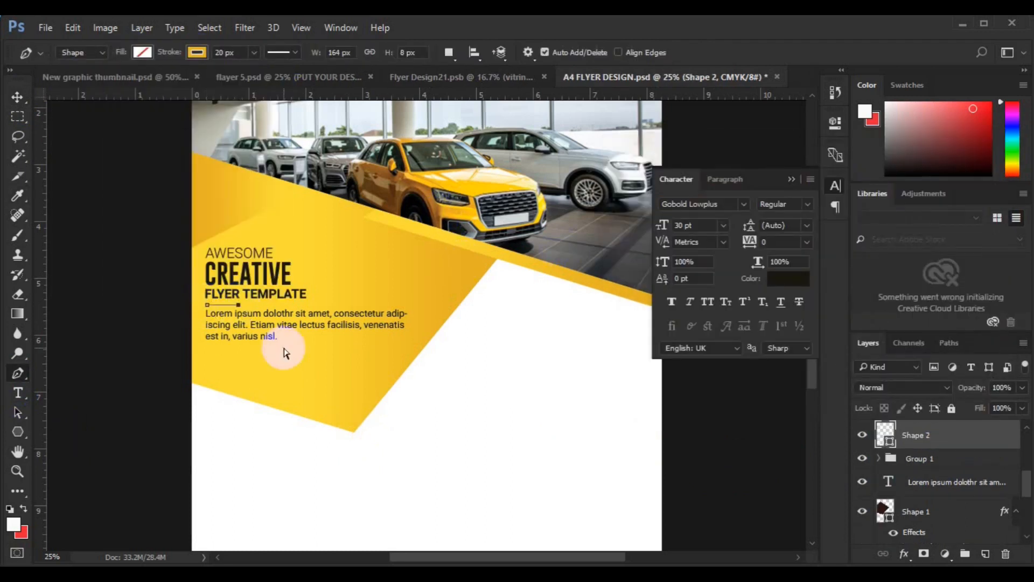
Left-align the golden line with Group 1 and move its layer into that group.
click(17, 97)
shift+click(926, 459)
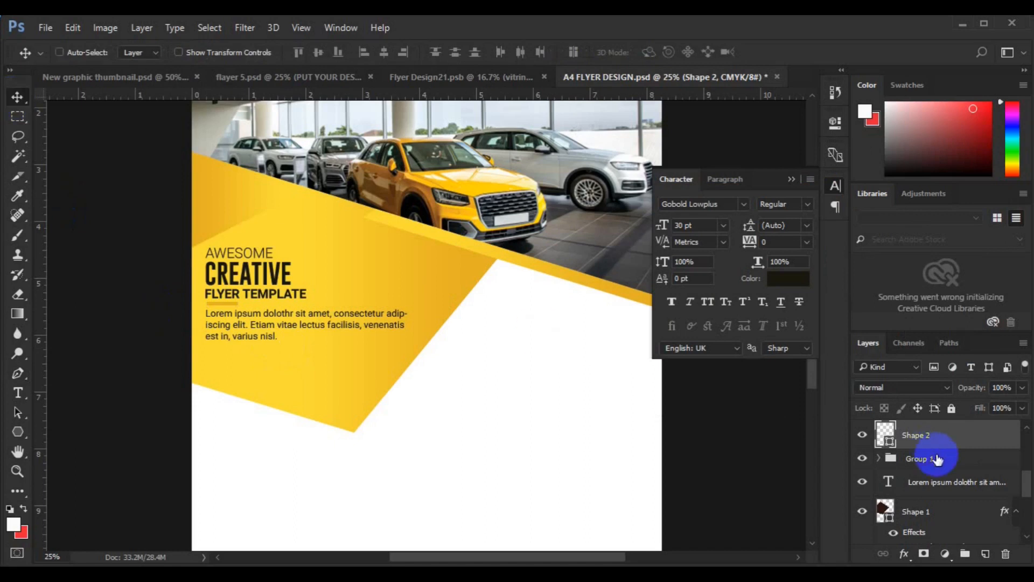
click(364, 52)
drag(912, 431, 913, 459)
Move Group 1 and its Lorem ipsum paragraph together slightly down and to the right on the golden shape.
shift+click(928, 461)
key(ctrl+t)
drag(277, 326, 286, 336)
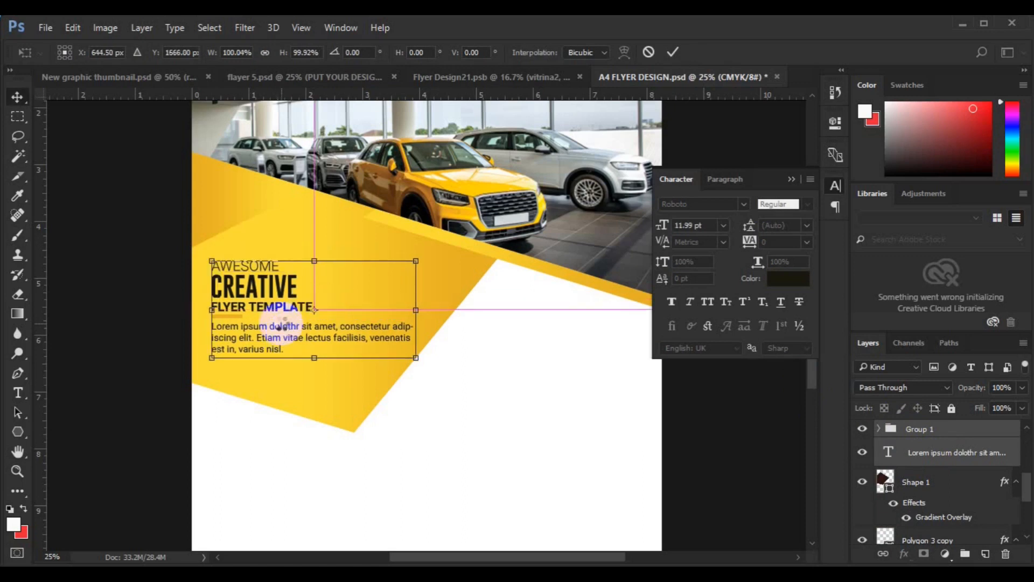
key(Return)
Add the text HOW WE above the Background layer, in the white area below the golden shape.
key(h)
drag(451, 370, 446, 289)
drag(468, 414, 490, 313)
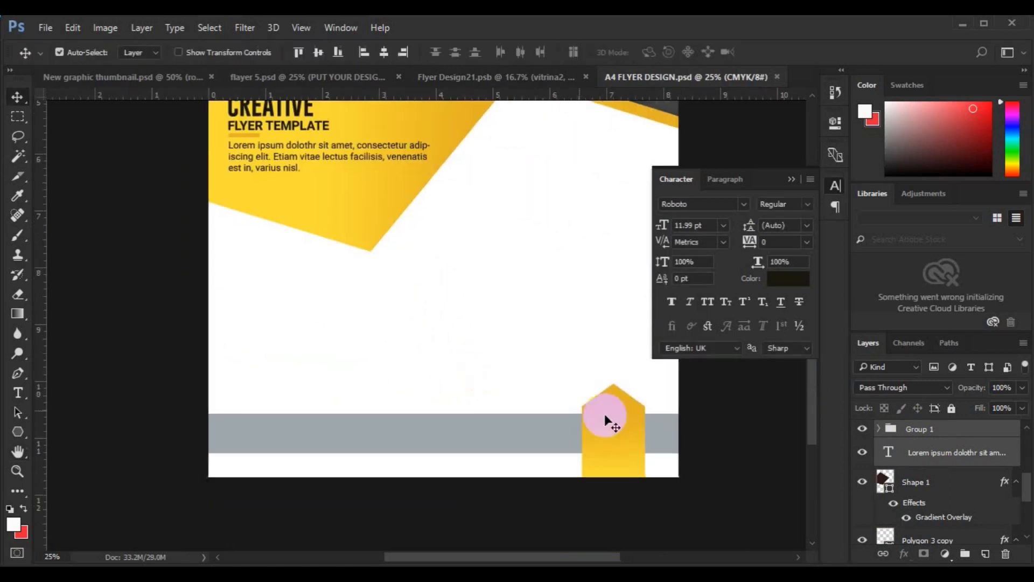
scroll(1023, 533, down, 4)
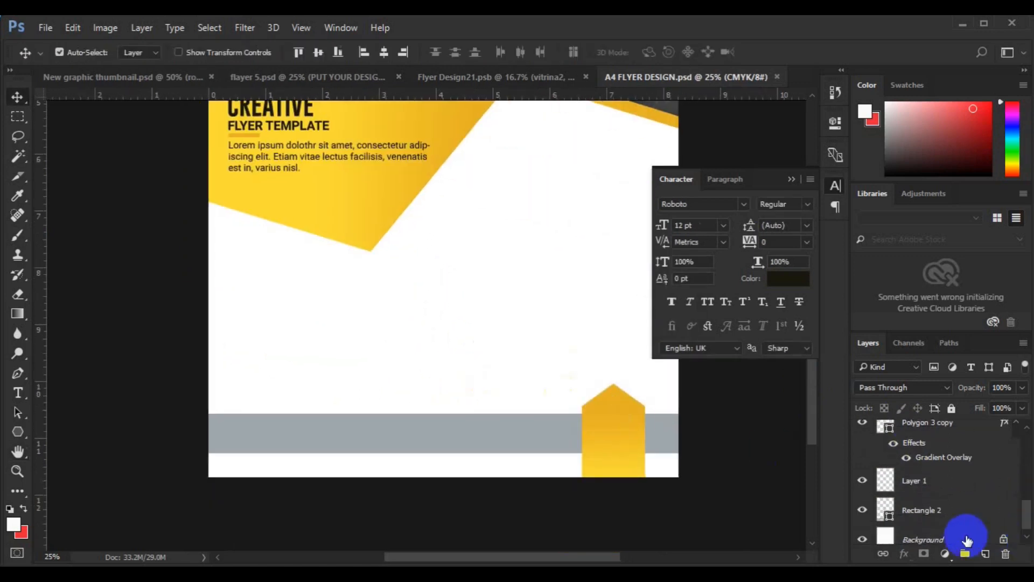
click(916, 539)
key(t)
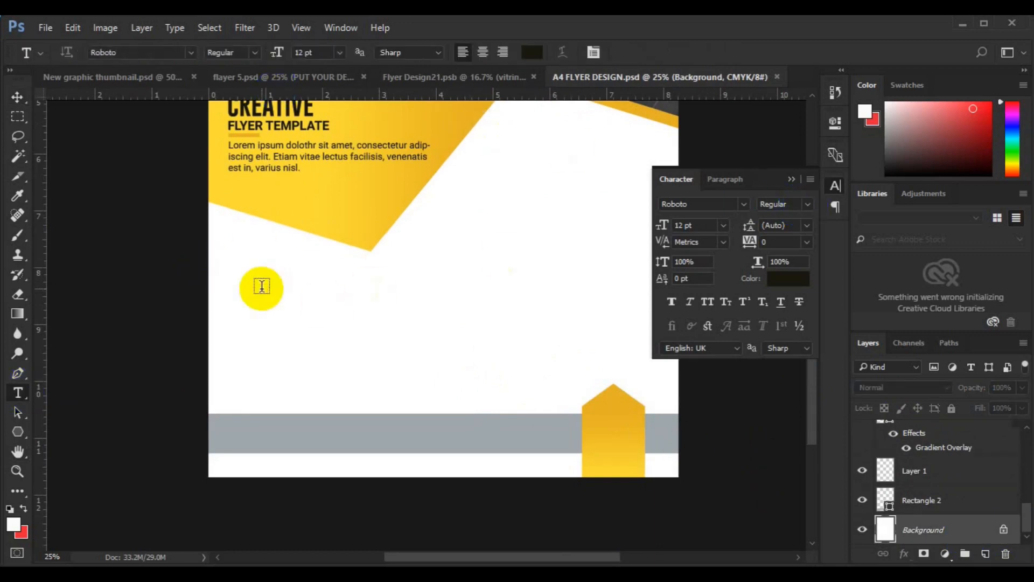
click(262, 287)
text(HOW WE)
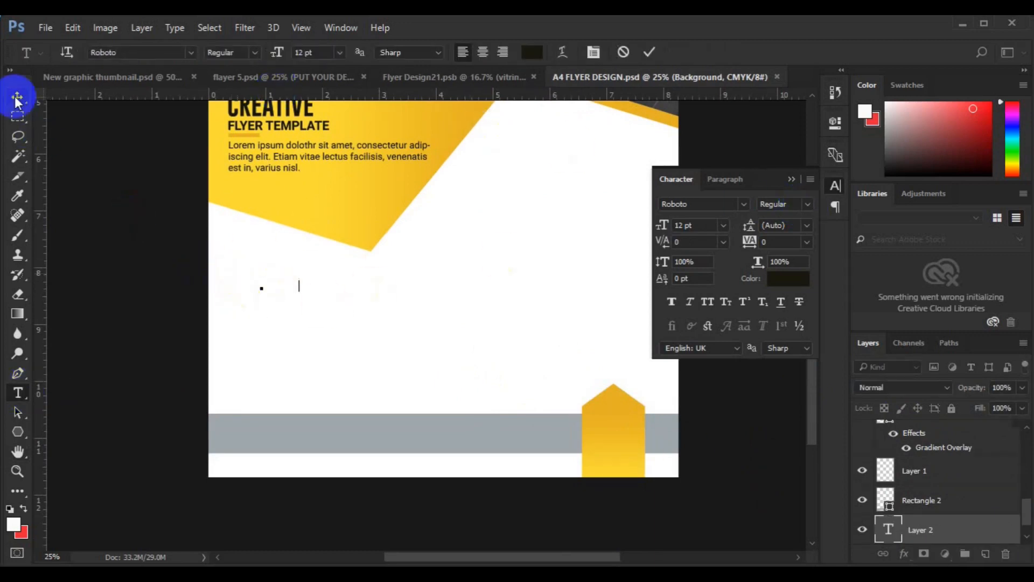
click(18, 97)
Duplicate HOW WE just below itself and change the copy to WORK? in golden Roboto Bold at 16 pt.
drag(276, 291, 237, 305)
double_click(240, 296)
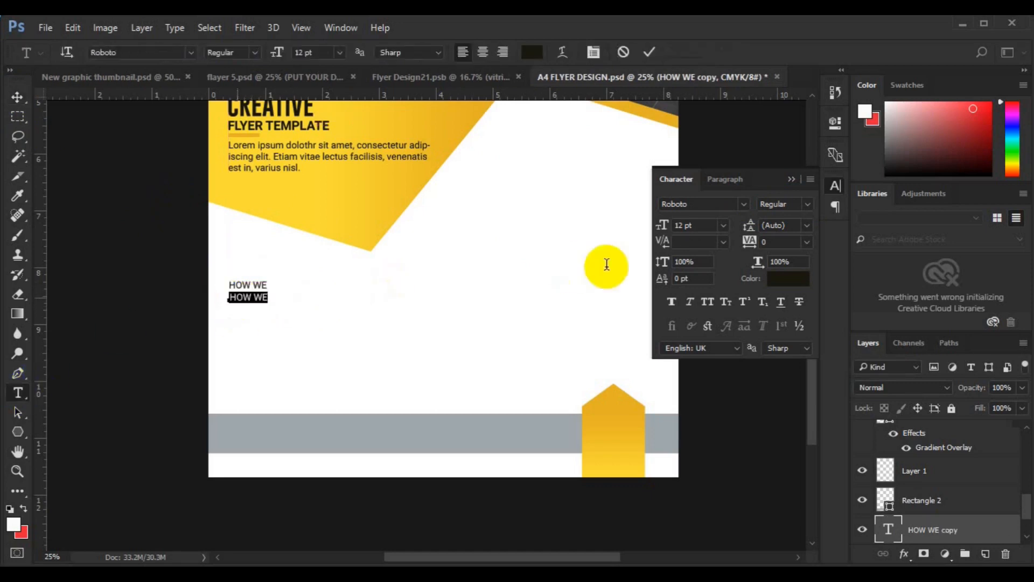
click(722, 229)
click(720, 380)
click(806, 204)
click(796, 296)
click(529, 53)
click(471, 114)
click(964, 177)
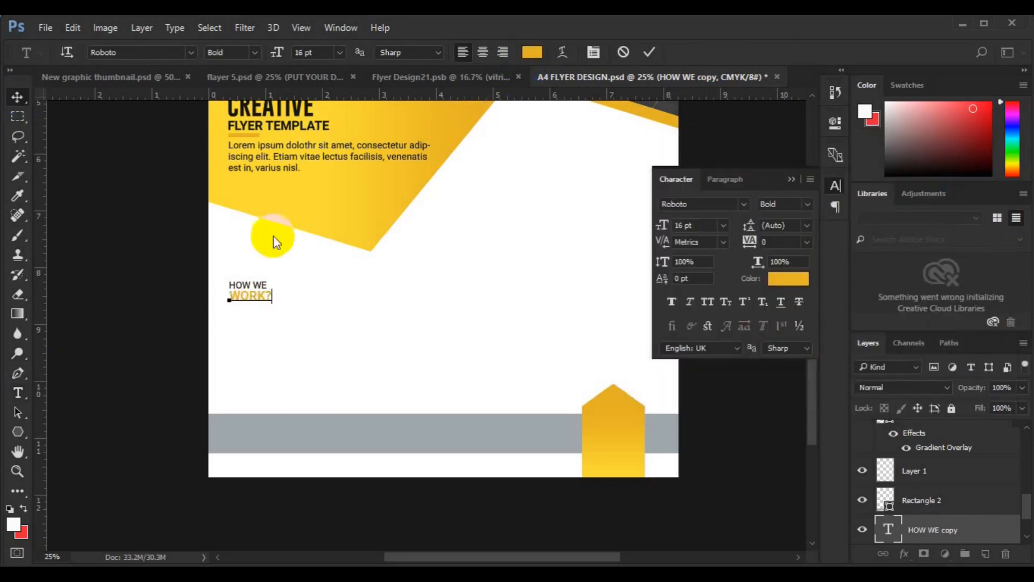
text(WORK?)
key(ctrl+Return)
Left-align the WORK? and HOW WE text layers and group them as WK HEADLIND.
key(v)
ctrl+click(965, 501)
click(367, 63)
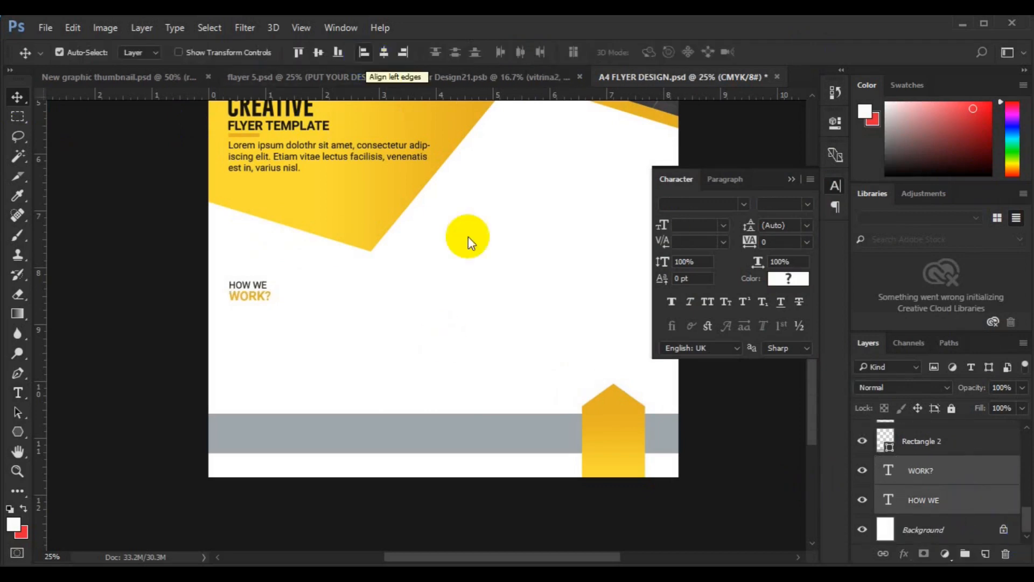
key(ctrl+g)
Add a Lorem ipsum paragraph text box below WORK?, ending at "bibendum orci eu suscipit.".
click(923, 529)
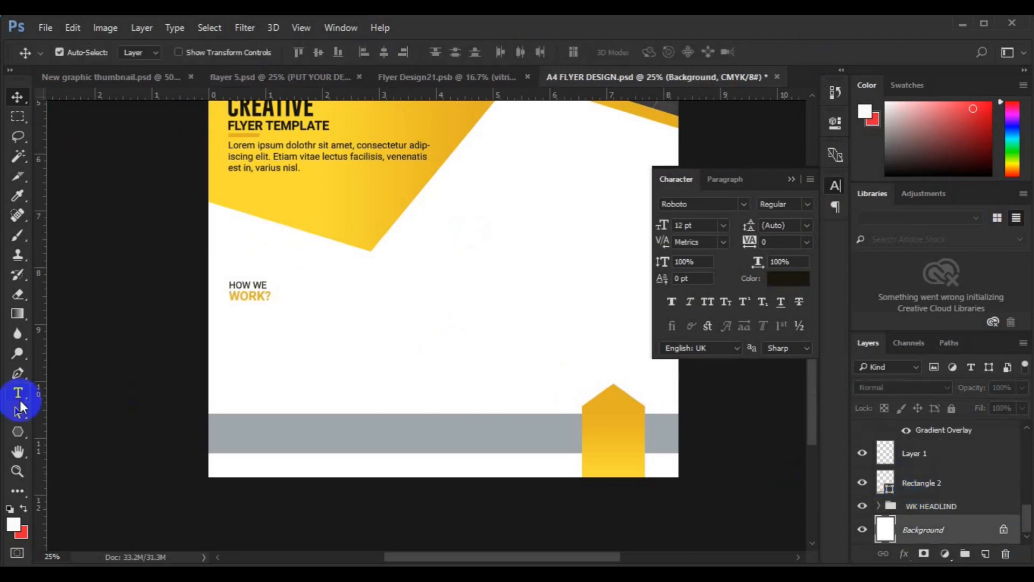
click(17, 393)
drag(230, 311, 415, 357)
text(Lorem ipsum dolor sit amet, consectetur adipiscing elit. Etiam vitae lectus facilisis, venenatis est in, varius nisl. Quisque ultrices bibendum orci eu suscipit.)
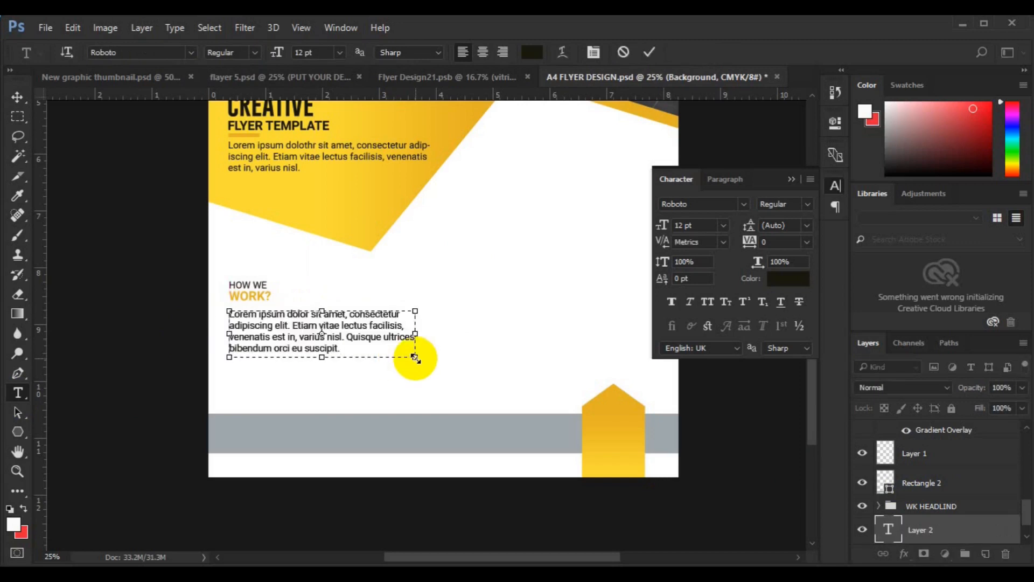
Justify the new paragraph with its last line aligned left.
key(ctrl+a)
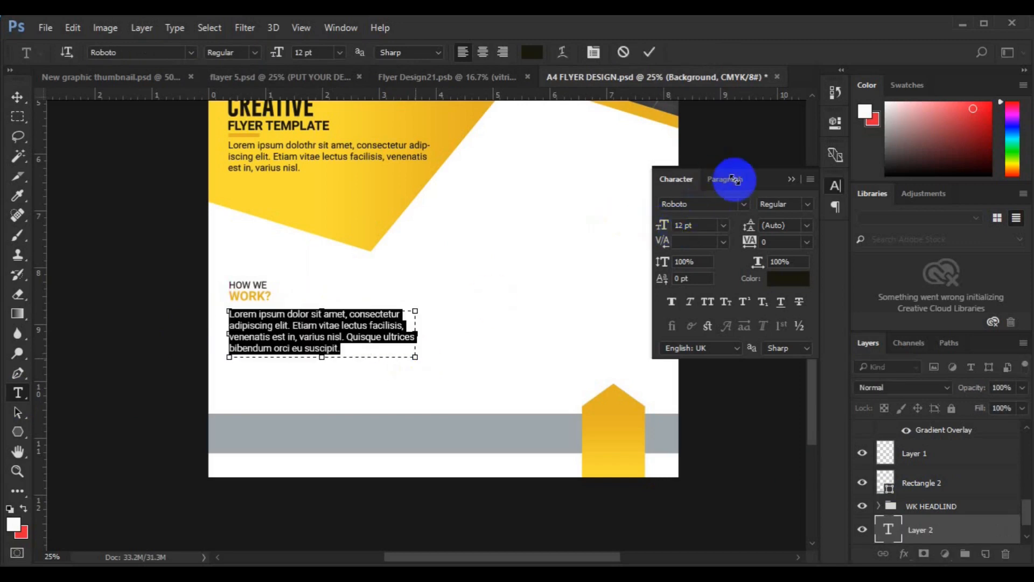
click(734, 179)
click(735, 206)
click(19, 106)
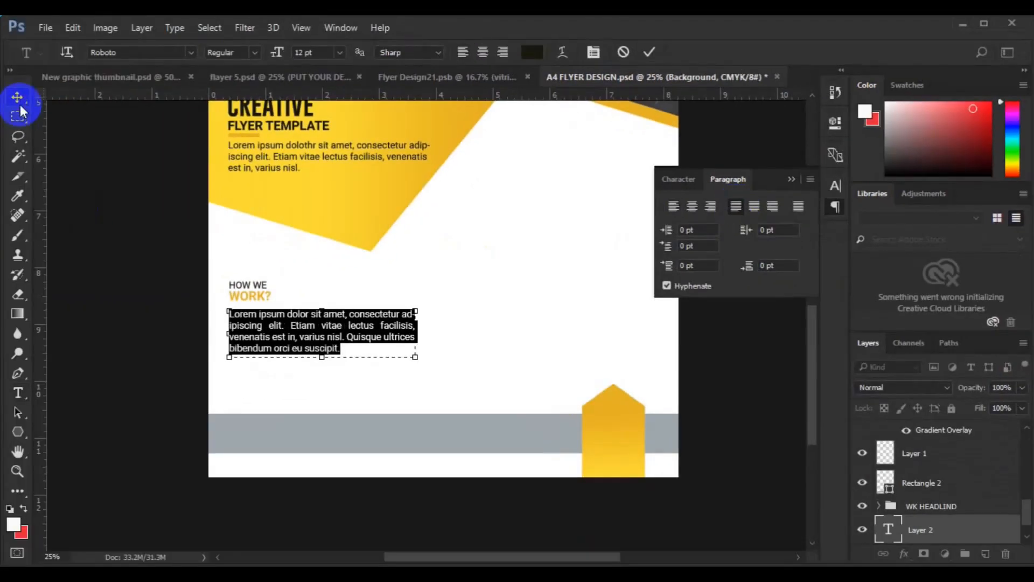
Move the WK HEADLIND group and its paragraph up slightly, in line with the text above.
ctrl+click(926, 507)
key(ctrl+t)
drag(324, 337, 323, 330)
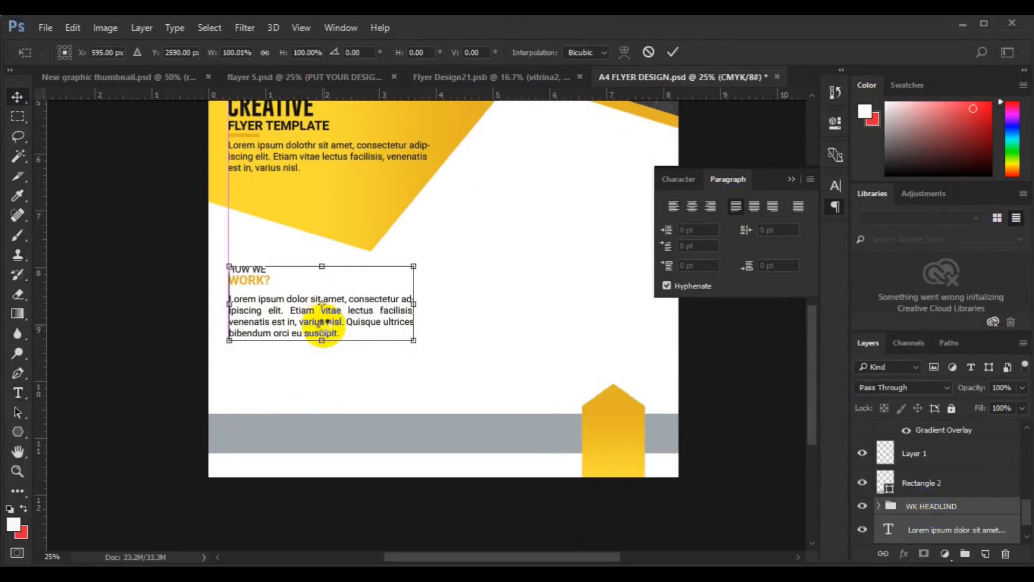
key(Return)
Draw a small checked-box custom shape below the HOW WE WORK? paragraph, with golden fill and no stroke.
scroll(1009, 524, down, 1)
click(369, 522)
click(17, 432)
click(88, 513)
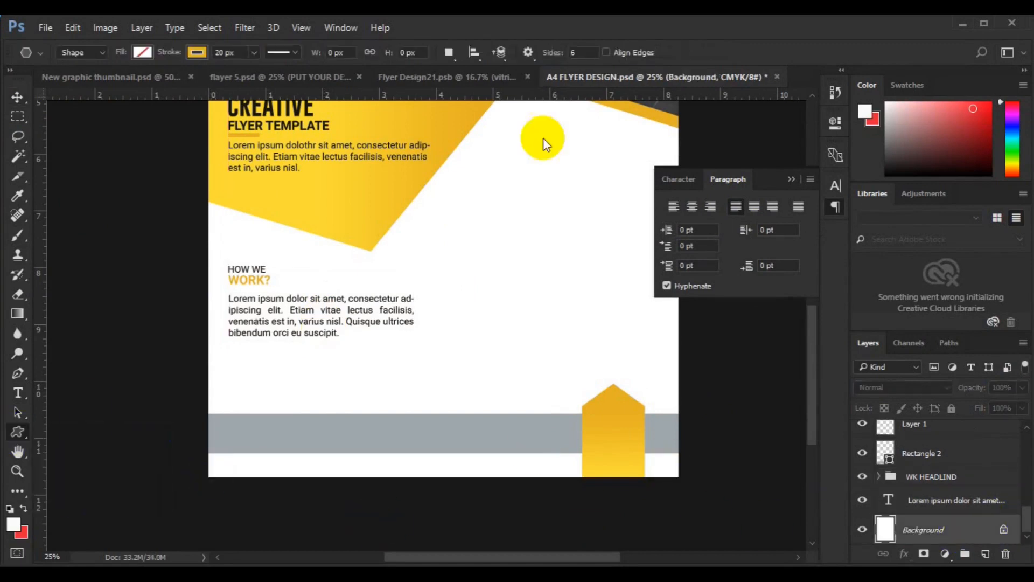
click(597, 52)
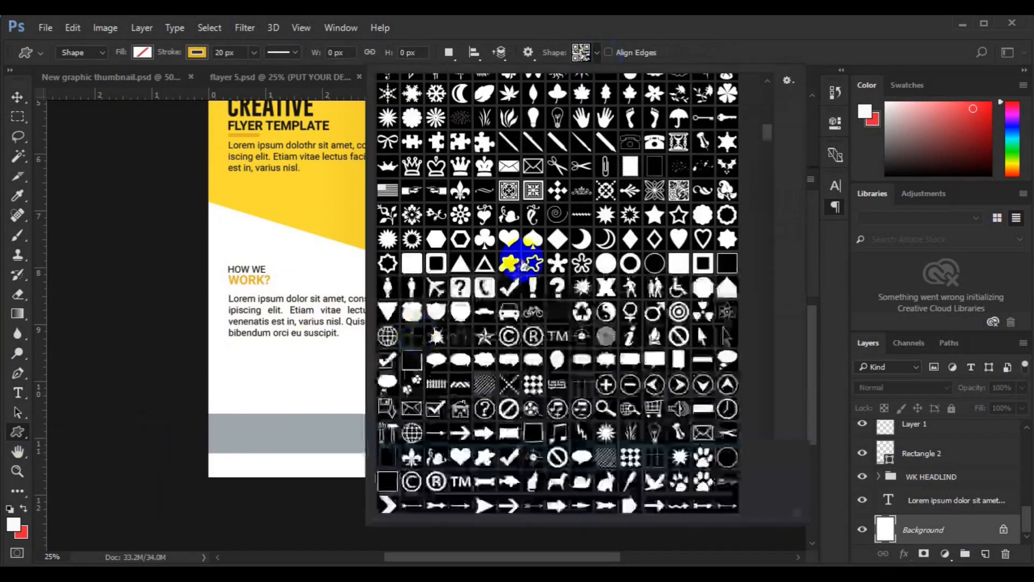
click(195, 53)
click(132, 80)
click(142, 53)
click(69, 132)
drag(233, 358, 254, 370)
Move the Lorem ipsum paragraph layer into the WK HEADLIND group and select the check mark shape layer.
key(v)
drag(937, 500, 939, 477)
click(927, 502)
Add a two-line Lorem ipsum text box on a new layer beside the check mark.
click(985, 553)
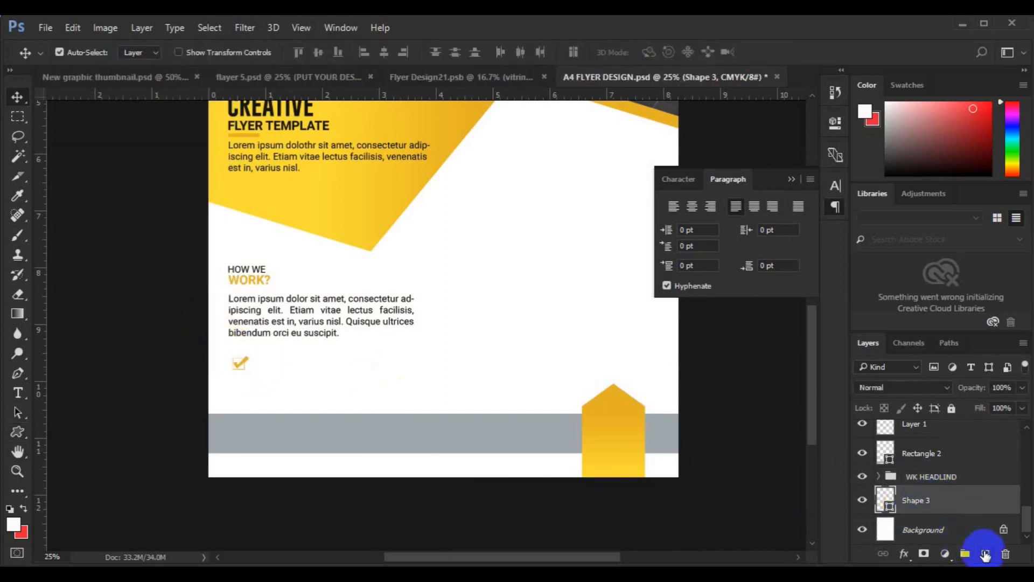
click(18, 393)
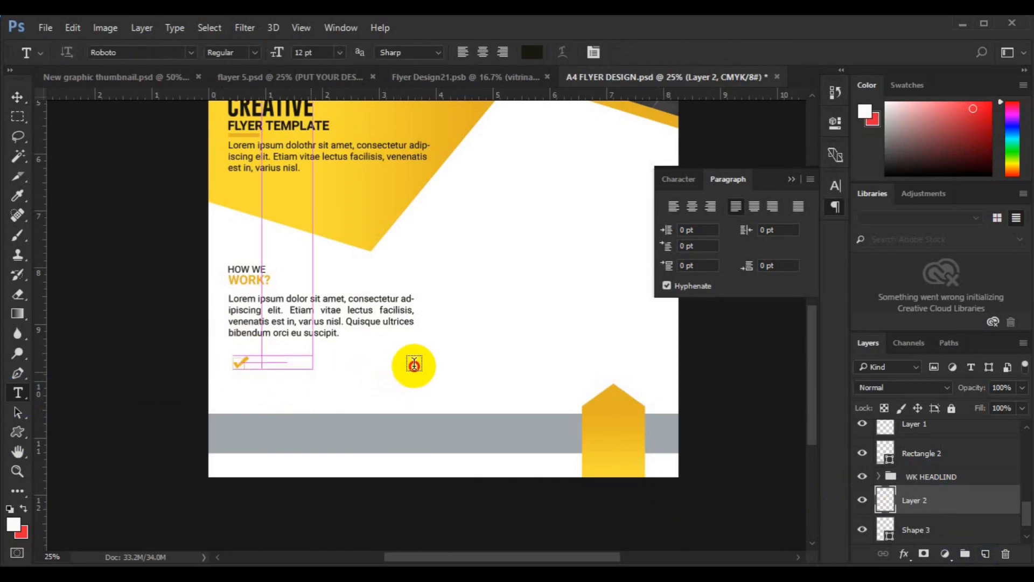
drag(413, 365, 427, 370)
key(ctrl+v)
click(18, 98)
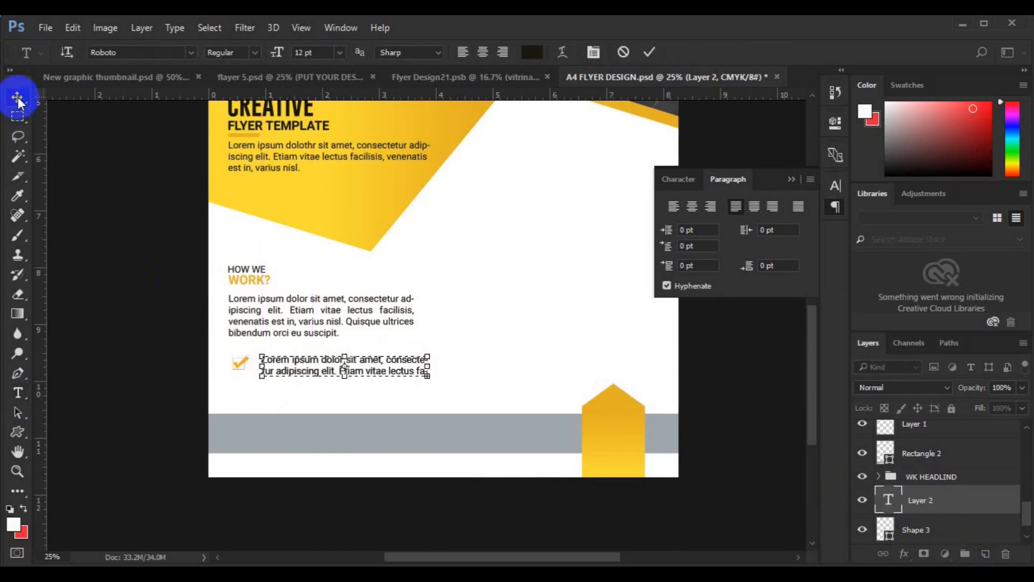
Align the check mark and its text by vertical centers and group them.
ctrl+click(923, 525)
click(322, 56)
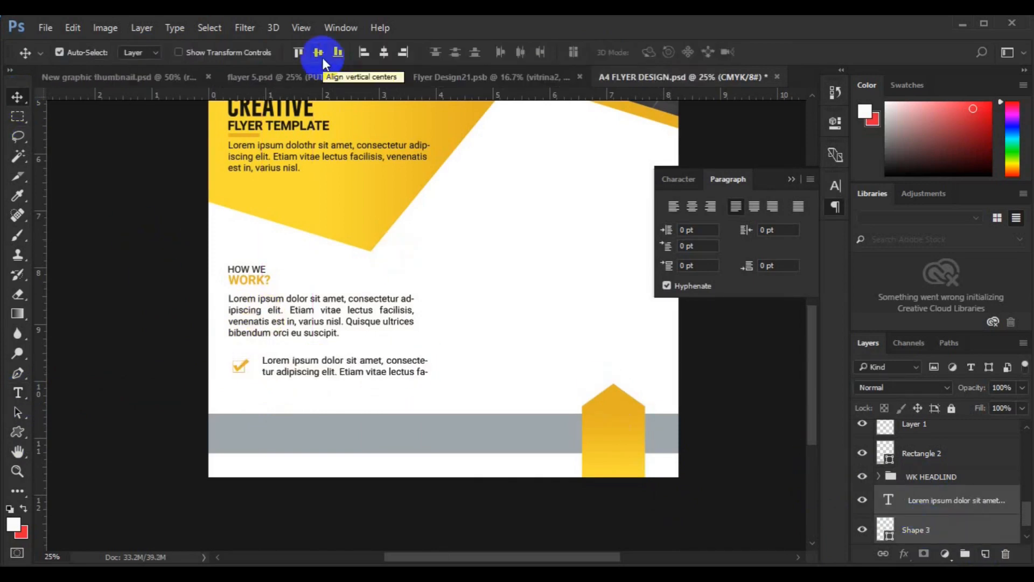
key(ctrl+g)
Duplicate the check mark group and place the copy directly below the original.
key(ctrl+j)
key(ctrl+t)
mouse_move(340, 371)
mouse_down()
mouse_move(343, 401)
mouse_move(342, 388)
mouse_up()
key(Return)
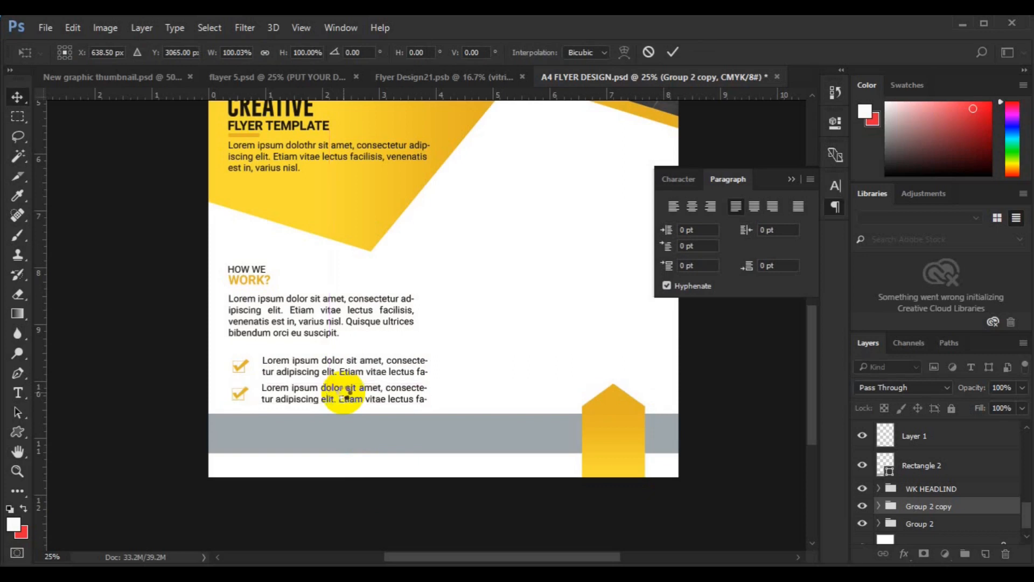
Left-align the two check mark groups and combine them into one group.
click(912, 525)
click(364, 54)
key(ctrl+g)
Rename the combined checklist group bODY and left-align it with the WK HEADLIND group.
click(921, 511)
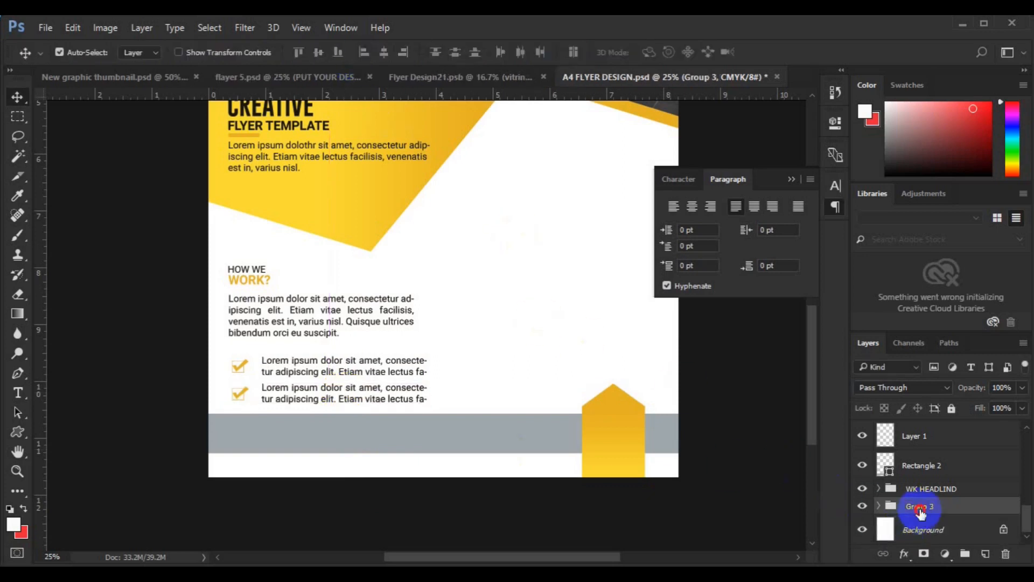
shift+click(930, 488)
click(364, 52)
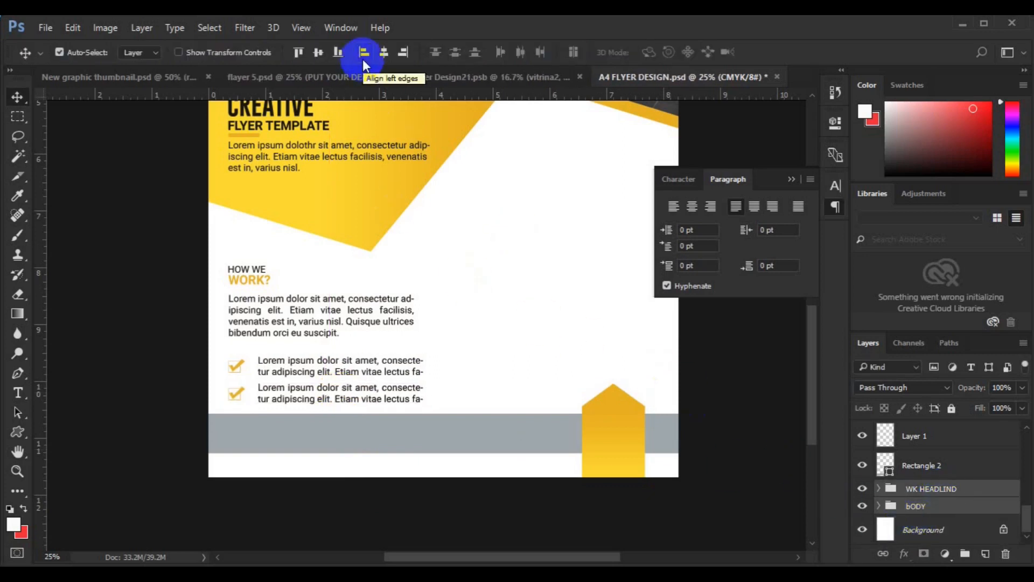
Duplicate the WK HEADLIND group and place the copy in the white area right of the golden shape.
key(space)
drag(596, 214, 487, 305)
click(153, 355)
click(905, 488)
key(ctrl+j)
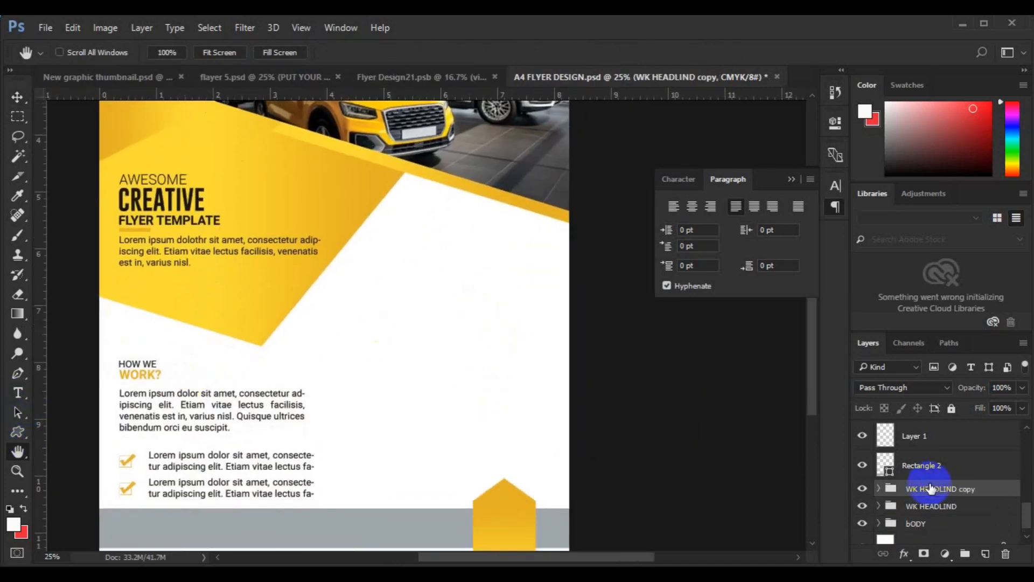
key(ctrl+t)
drag(233, 395, 474, 303)
key(Return)
key(space)
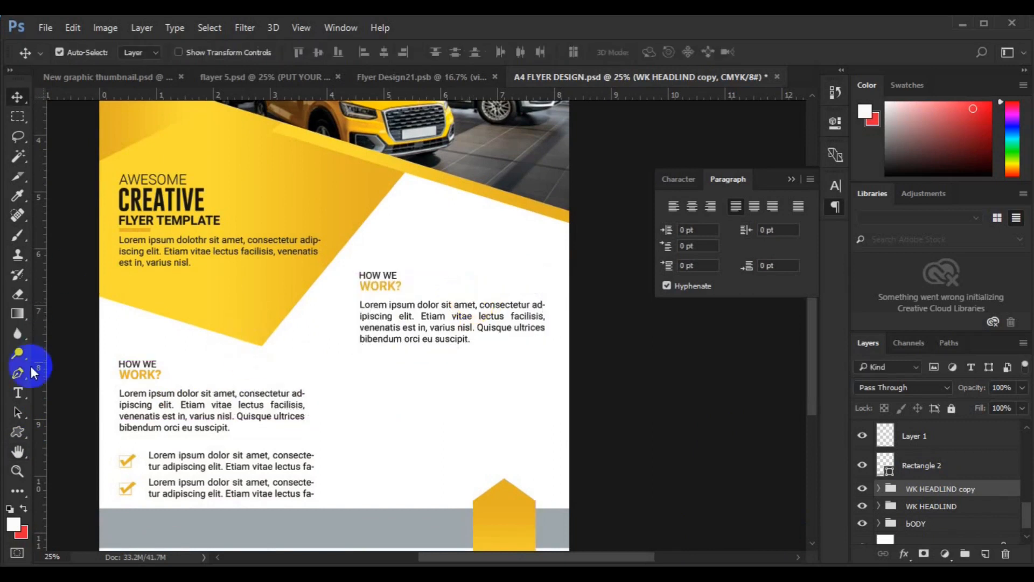
Change WORK? in the copied heading to BEST SERVICE.
click(18, 393)
click(365, 284)
click(365, 284)
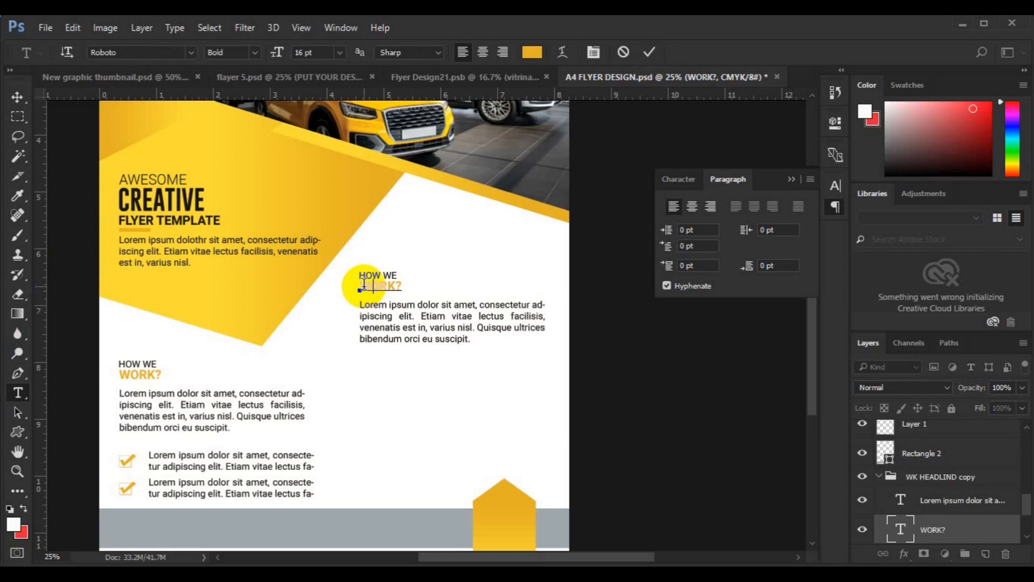
click(18, 94)
Change HOW WE in the copied heading to OUR PERF.
click(25, 394)
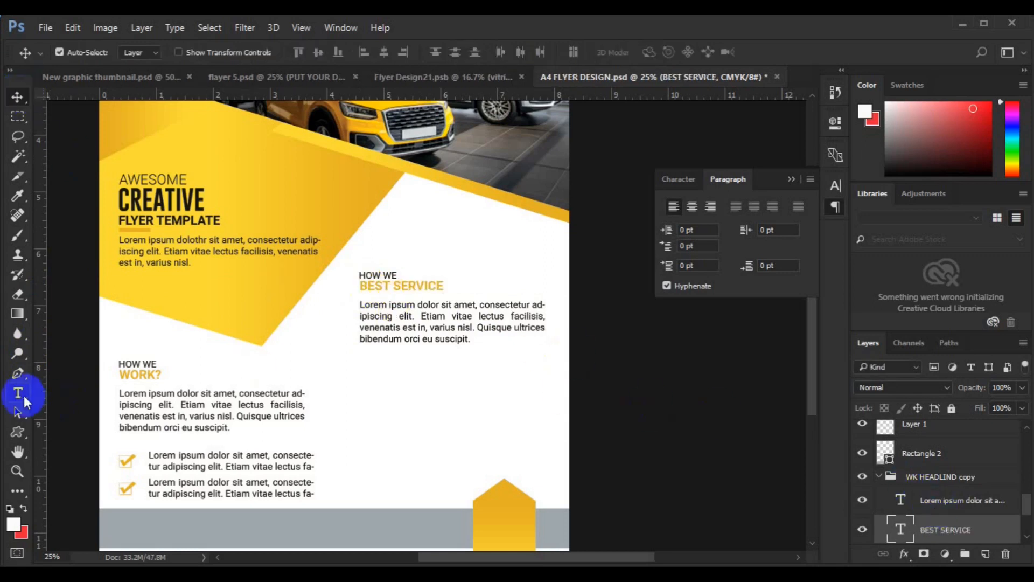
click(364, 278)
click(406, 271)
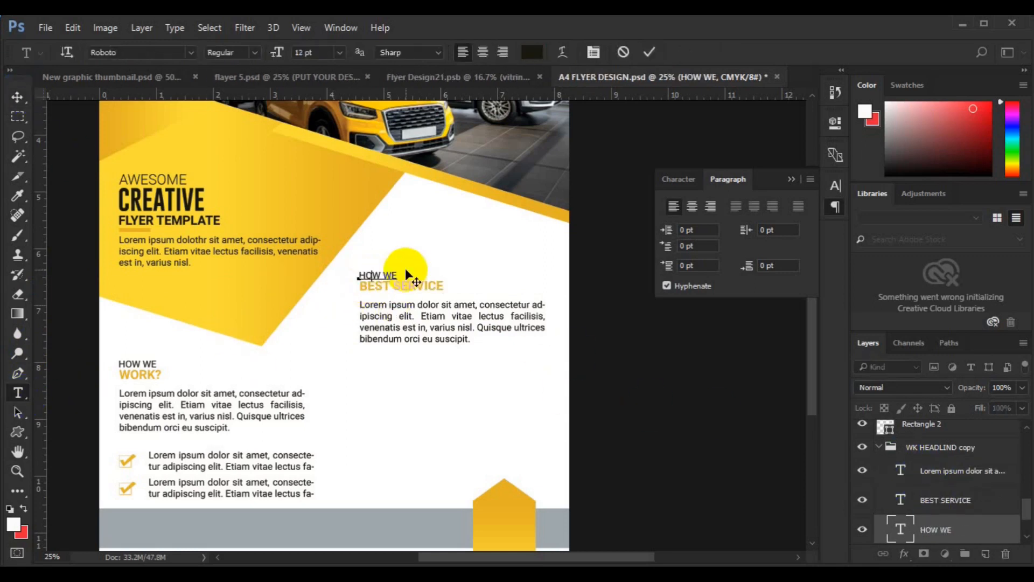
key(ctrl+a)
text(OUR PERF)
Left-align the OUR PERF and BEST SERVICE text layers.
click(18, 97)
shift+click(964, 501)
click(364, 52)
Trim the paragraph below BEST SERVICE to end at "venenatis est in, varius nisl.".
click(409, 336)
click(19, 389)
click(479, 328)
key(shift+Down)
key(BackSpace)
click(17, 97)
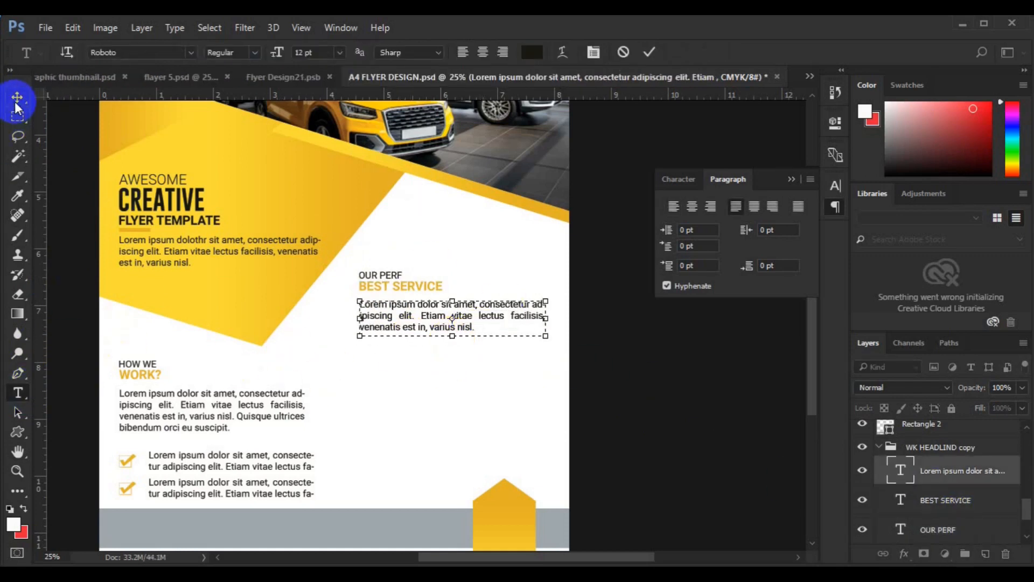
Group the BEST SERVICE and OUR PERF layers and left-align the group with the paragraph below.
click(930, 499)
shift+click(934, 528)
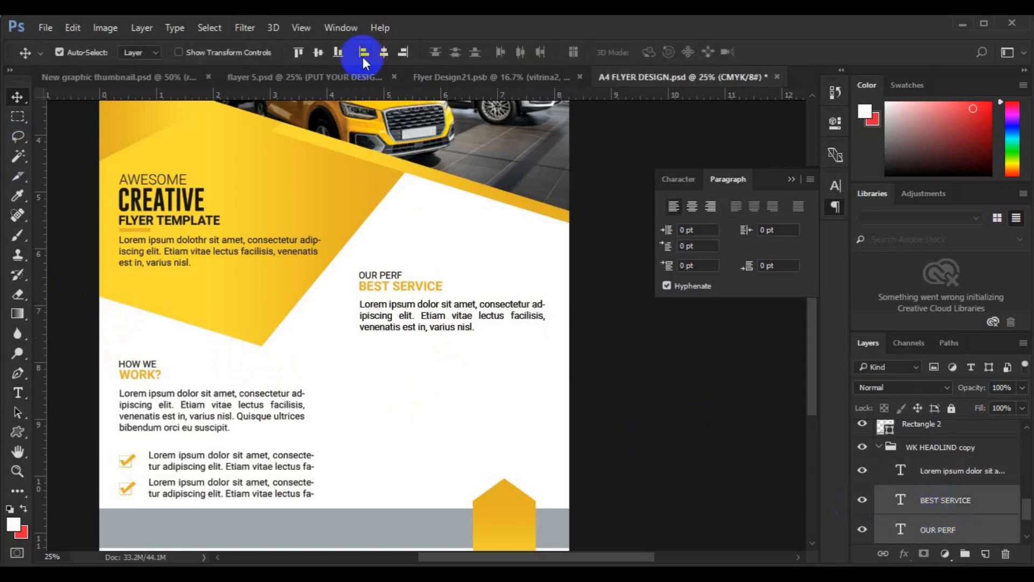
key(ctrl+g)
shift+click(957, 472)
click(365, 55)
click(878, 447)
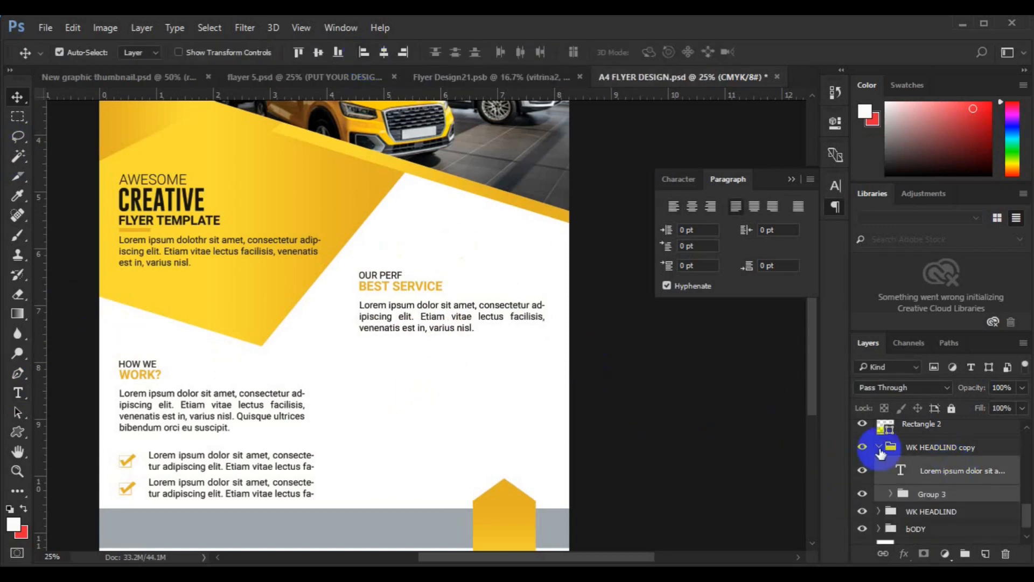
Draw a small golden hexagon on a new layer below the BEST SERVICE paragraph.
click(986, 553)
click(18, 431)
click(75, 474)
mouse_move(369, 359)
mouse_down()
mouse_move(364, 329)
mouse_move(362, 350)
mouse_up()
key(v)
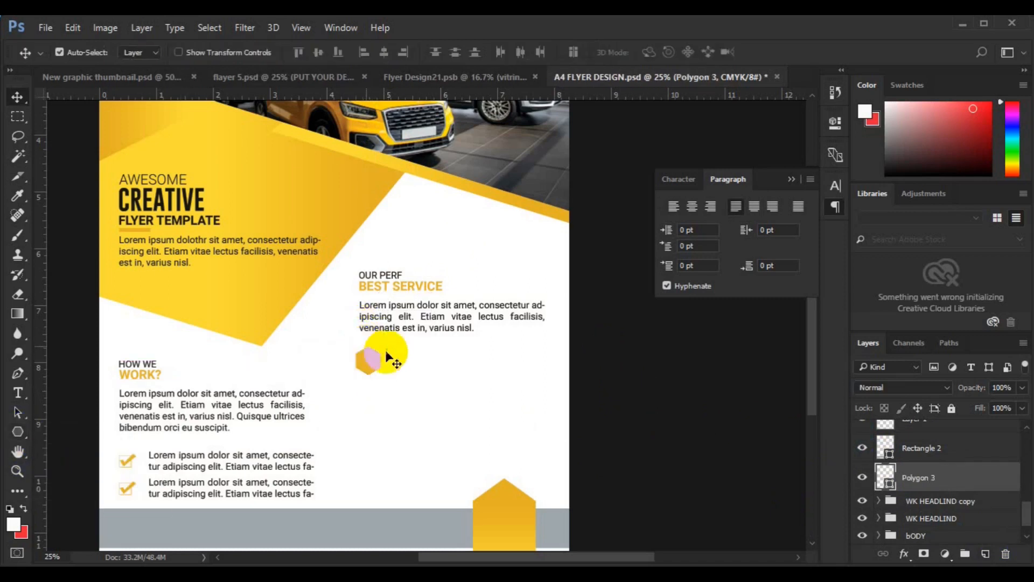
Draw a black save-icon custom shape without stroke, about 80 × 85 px, on a new layer over the small golden hexagon.
click(985, 553)
click(18, 433)
click(89, 498)
click(596, 53)
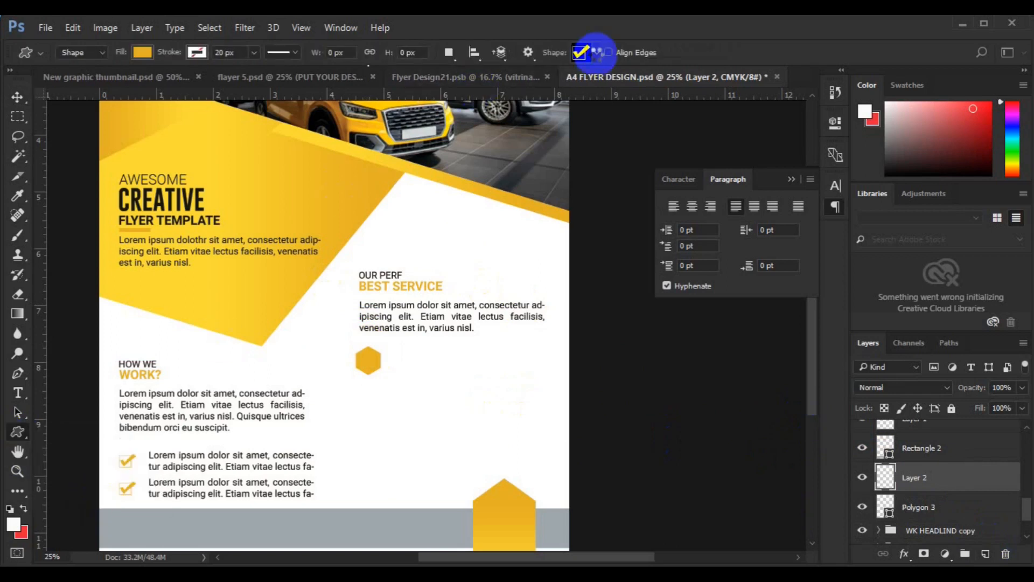
click(457, 387)
click(140, 52)
click(167, 178)
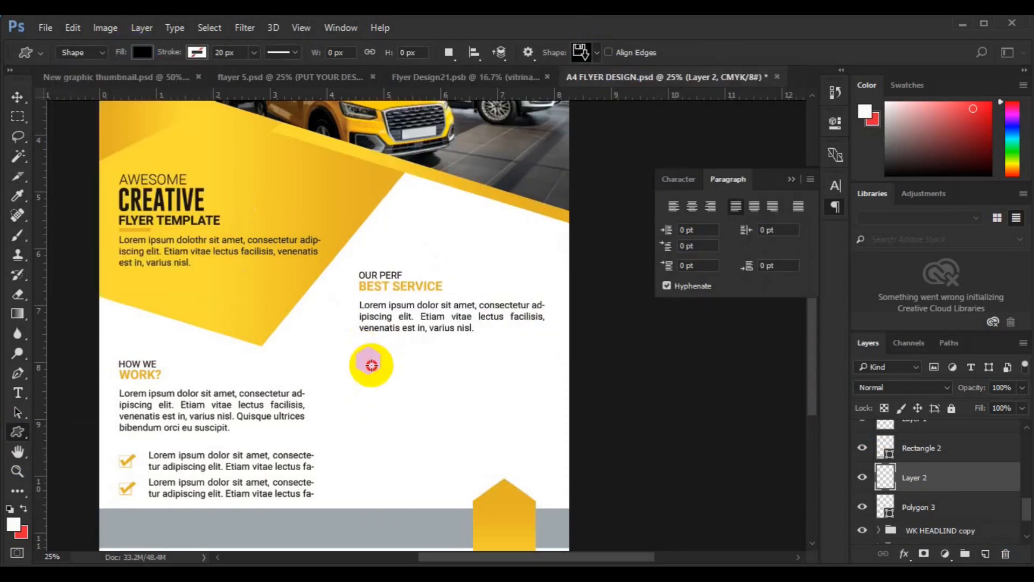
drag(374, 367, 370, 360)
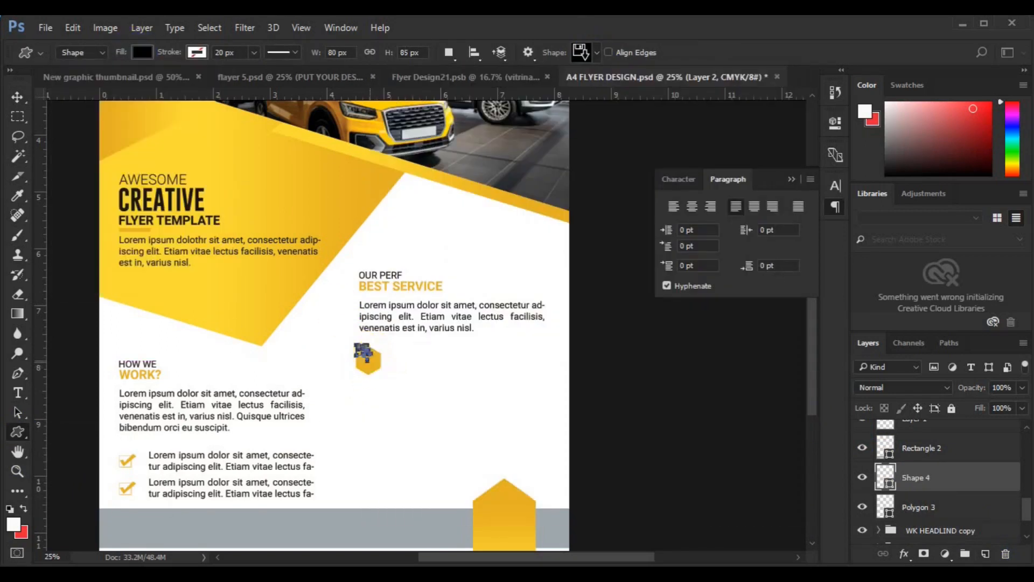
Center the save icon vertically and horizontally on the hexagon and group the two layers.
key(v)
ctrl+click(935, 506)
click(319, 55)
click(380, 56)
key(ctrl+g)
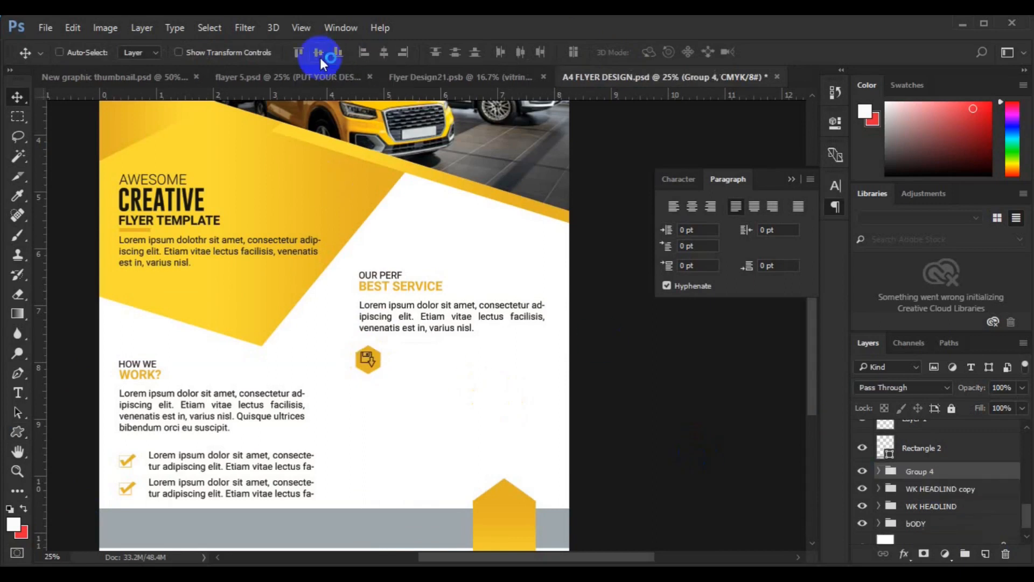
Add the text GRAPHICS DESIGN on a new layer above the icon group.
click(447, 329)
click(942, 468)
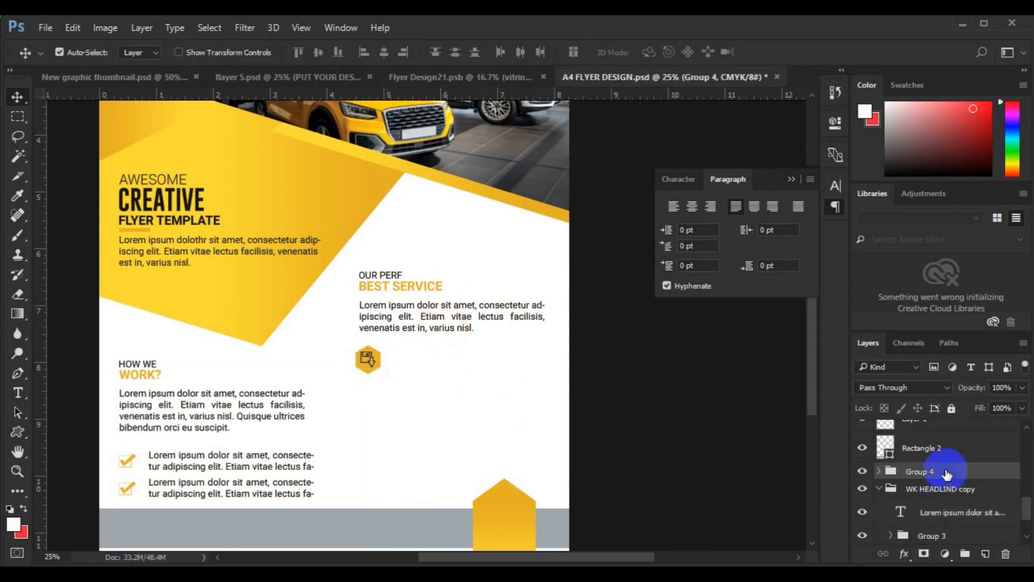
click(985, 553)
click(18, 393)
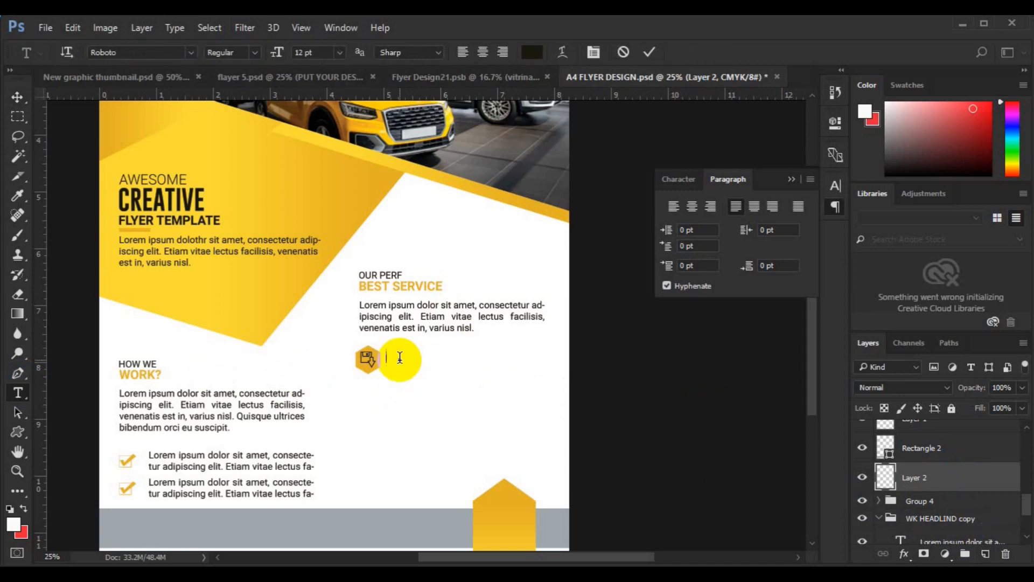
key(ctrl+a)
text(GRAPHICS DESIGN)
key(ctrl+a)
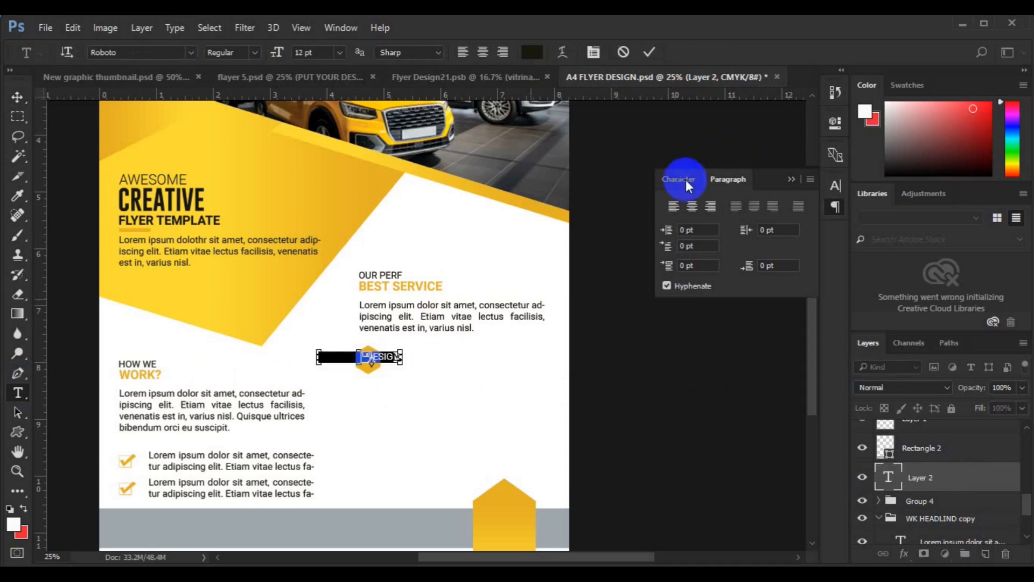
Set the GRAPHICS DESIGN text to Roboto Bold and move it beside the hexagon icon.
click(683, 179)
click(808, 205)
click(803, 304)
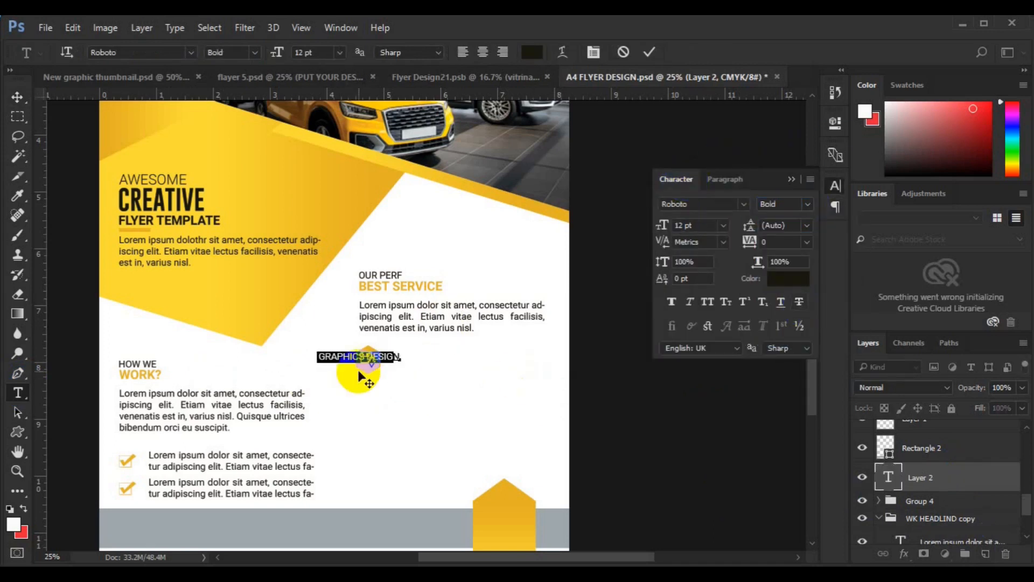
click(18, 98)
drag(336, 356, 411, 354)
Set the word DESIGN to the Light style and size the whole GRAPHICS DESIGN heading to 10 pt.
click(22, 392)
double_click(441, 355)
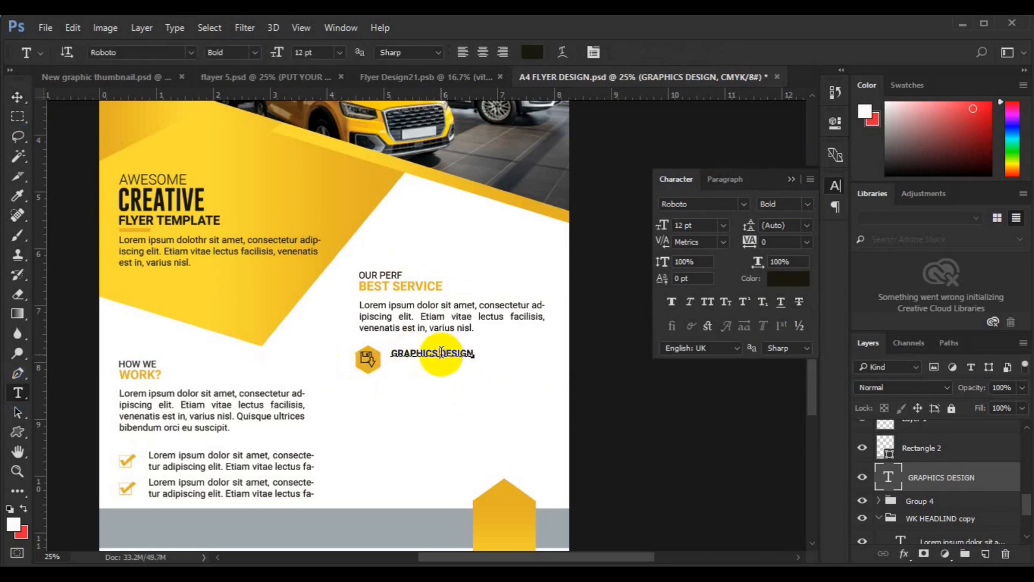
click(781, 204)
click(791, 226)
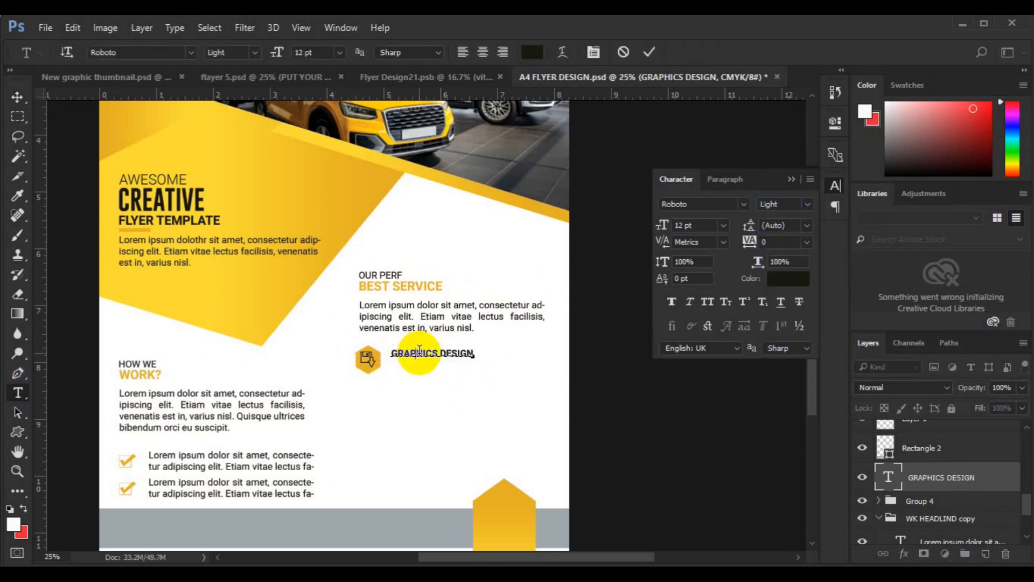
triple_click(420, 351)
click(723, 226)
click(715, 316)
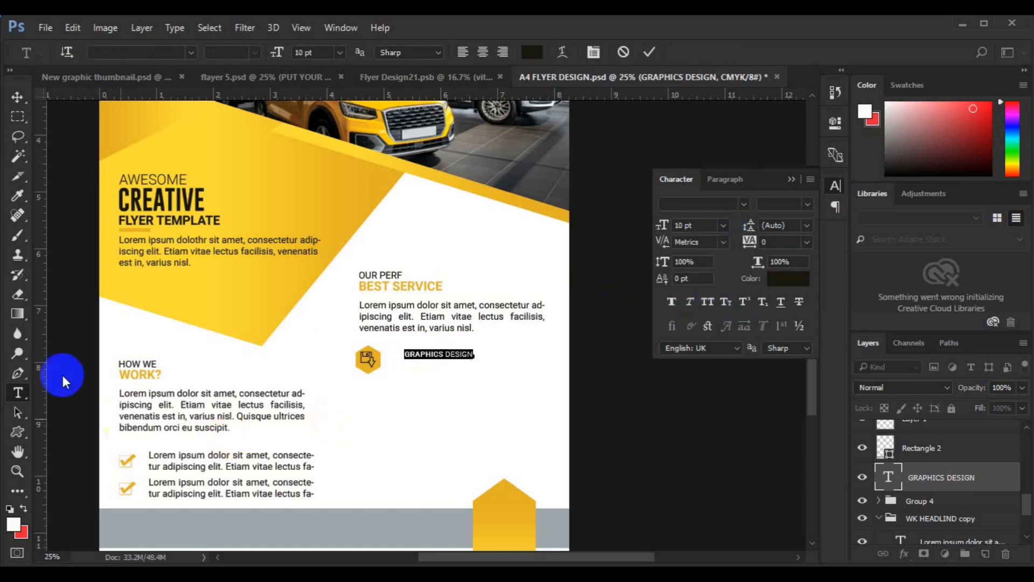
click(224, 260)
Move the GRAPHICS DESIGN heading closer to the icon and place a copy of the BEST SERVICE paragraph below it.
key(v)
click(408, 361)
drag(407, 356, 414, 350)
drag(460, 302, 495, 378)
Narrow the copied paragraph's text box to the column's right edge and end its text with "facilisis, estemante.".
click(18, 392)
click(498, 377)
drag(573, 382, 545, 381)
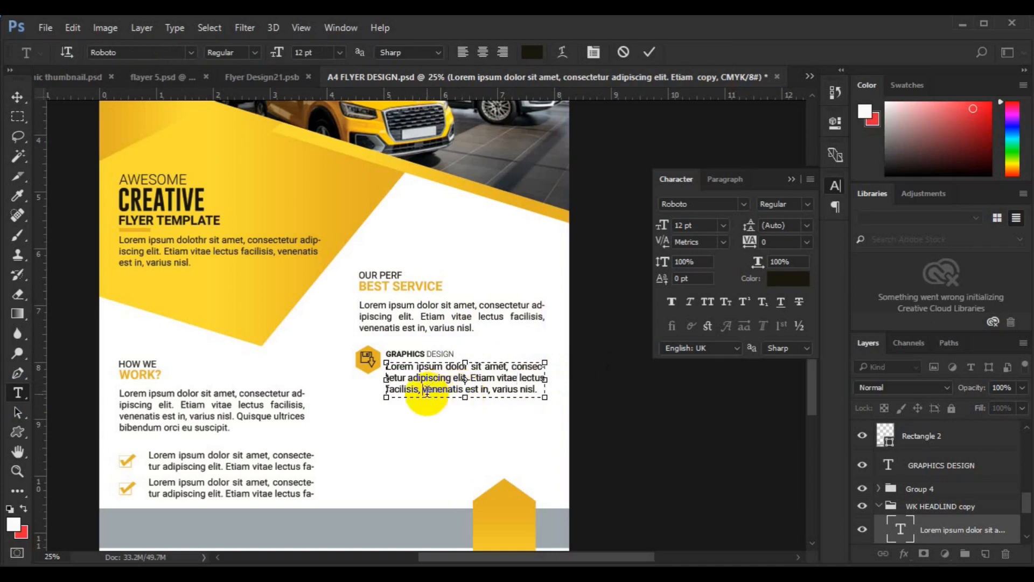
text(estemante.)
Move the copied paragraph layer out of WK HEADLIND copy, left-align it with the GRAPHICS DESIGN heading and group both.
click(17, 97)
drag(958, 528, 946, 462)
shift+click(940, 496)
click(365, 53)
key(ctrl+g)
Align the top edges of the GRAPHICS DESIGN text group and the icon group, and group them together.
shift+click(946, 476)
click(319, 53)
click(320, 52)
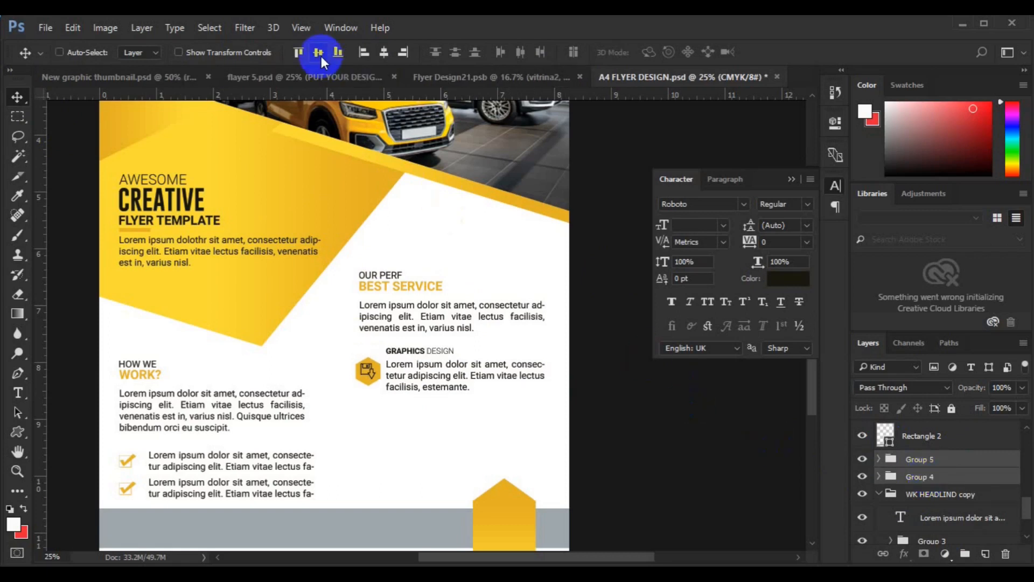
click(299, 52)
key(ctrl+g)
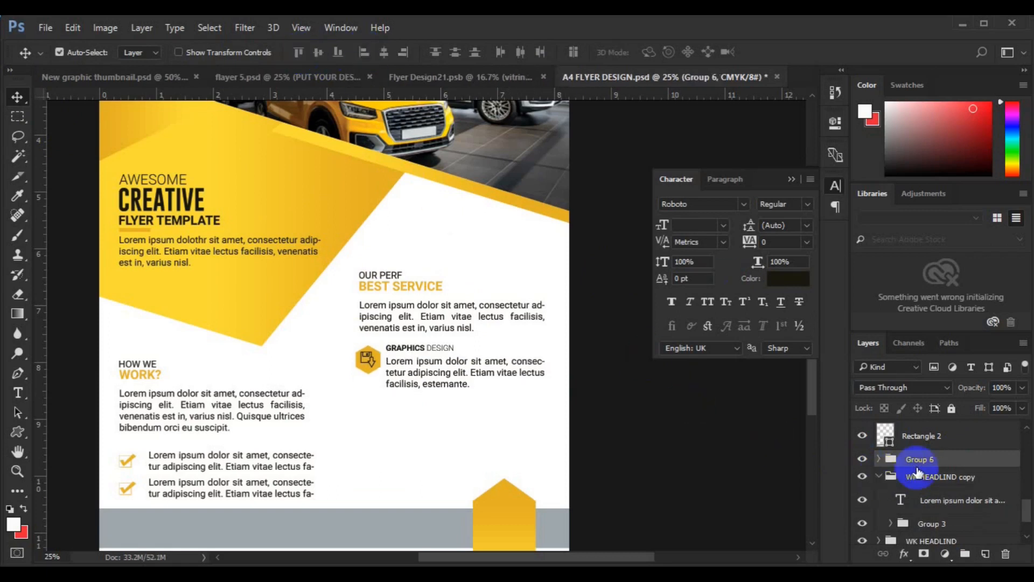
Name the combined service group BODY2 and place a left-aligned duplicate of it below the original.
key(ctrl+j)
key(ctrl+t)
drag(438, 375, 445, 431)
key(Return)
ctrl+click(918, 477)
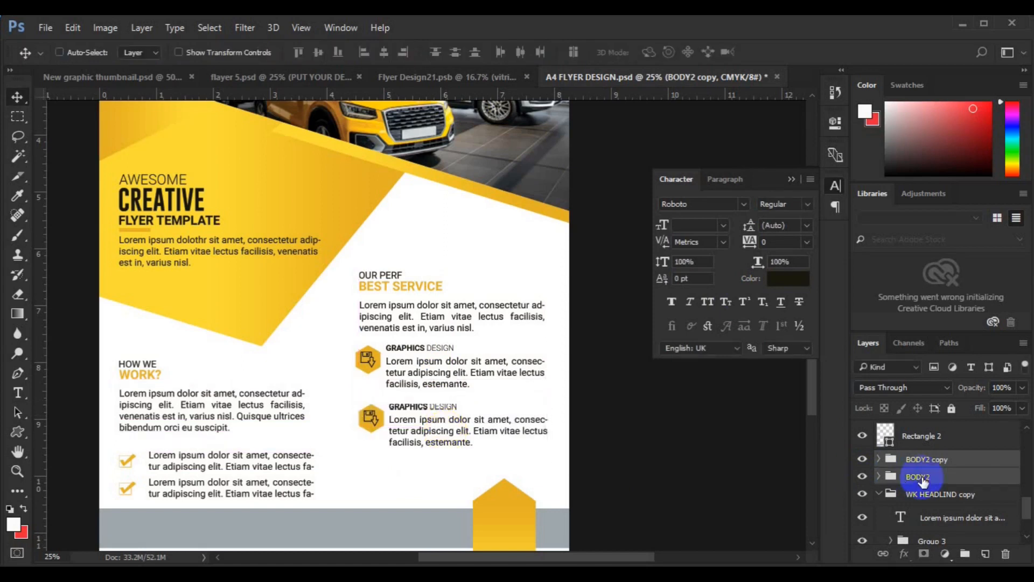
click(367, 60)
Duplicate the second service item and place the copy below it as the third item.
click(918, 459)
key(ctrl+j)
key(ctrl+t)
drag(488, 434, 490, 490)
key(Return)
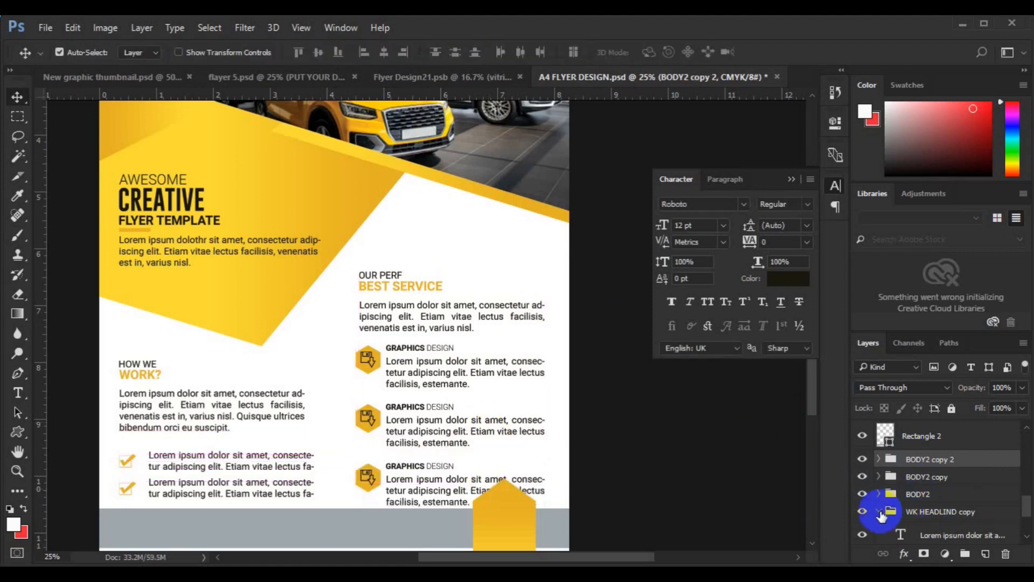
Move the WK HEADLIND copy group and all three BODY2 groups up together, clear of the golden footer shape.
click(866, 512)
ctrl+click(916, 509)
click(942, 460)
shift+click(933, 511)
click(942, 530)
click(962, 508)
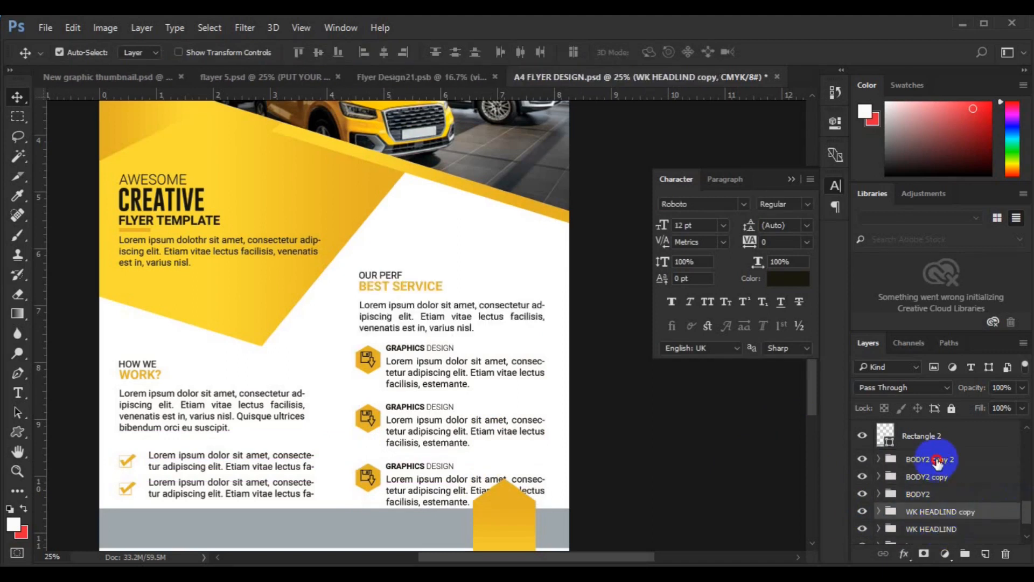
shift+click(937, 462)
key(ctrl+t)
drag(482, 434, 483, 399)
key(Return)
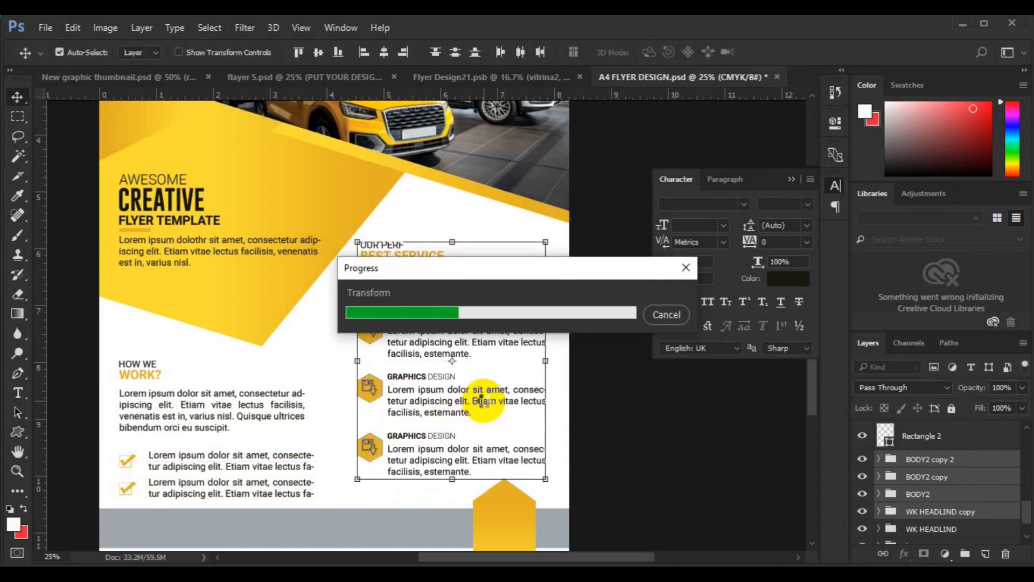
Group the BEST SERVICE heading and service item groups and name the group RIGHT TEXT.
key(ctrl+g)
double_click(909, 472)
text(RIGHT TEX)
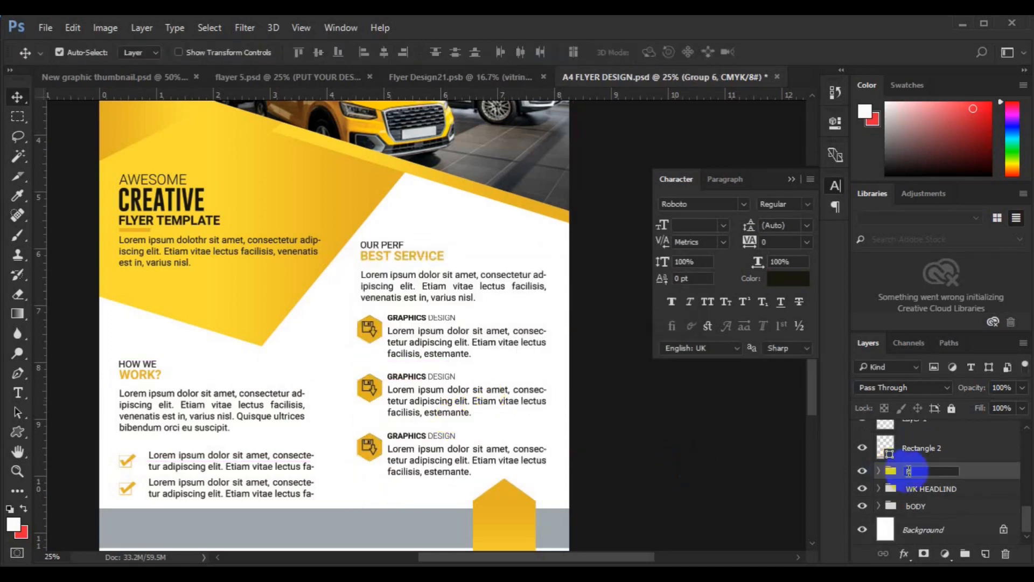
text(T)
key(Return)
Group the WK HEADLIND and bODY groups and name the new group LEFT TEXT.
click(934, 491)
ctrl+click(918, 507)
key(ctrl+g)
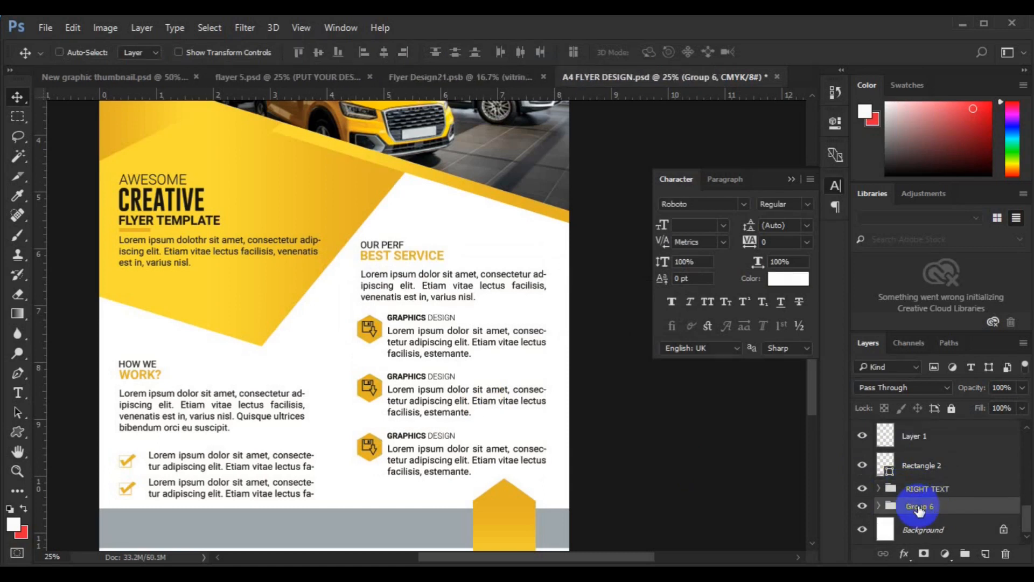
key(Return)
Move the LEFT TEXT group up slightly, align its bottom edge with RIGHT TEXT and nudge both groups up.
key(ctrl+t)
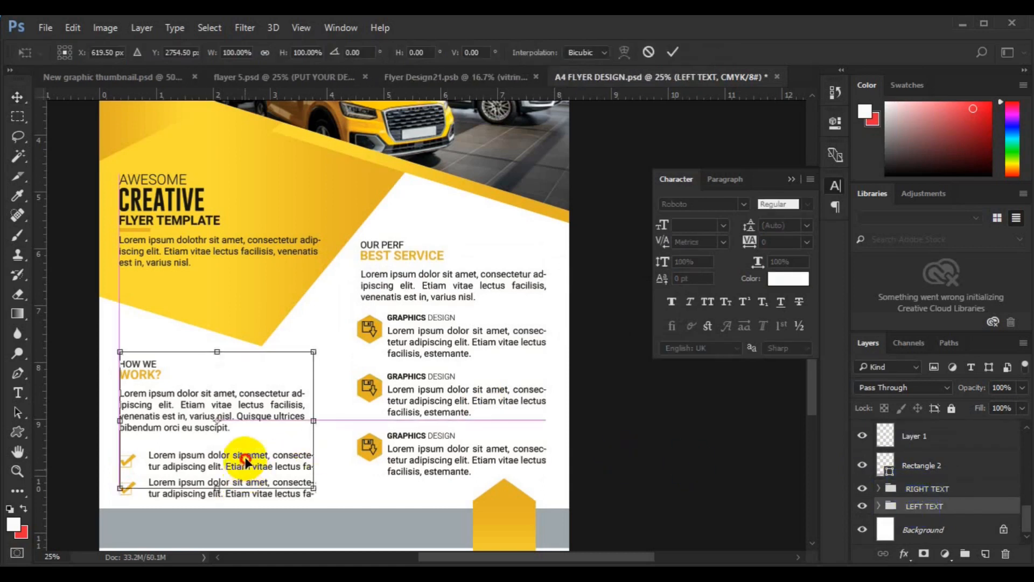
drag(243, 466, 245, 457)
key(Return)
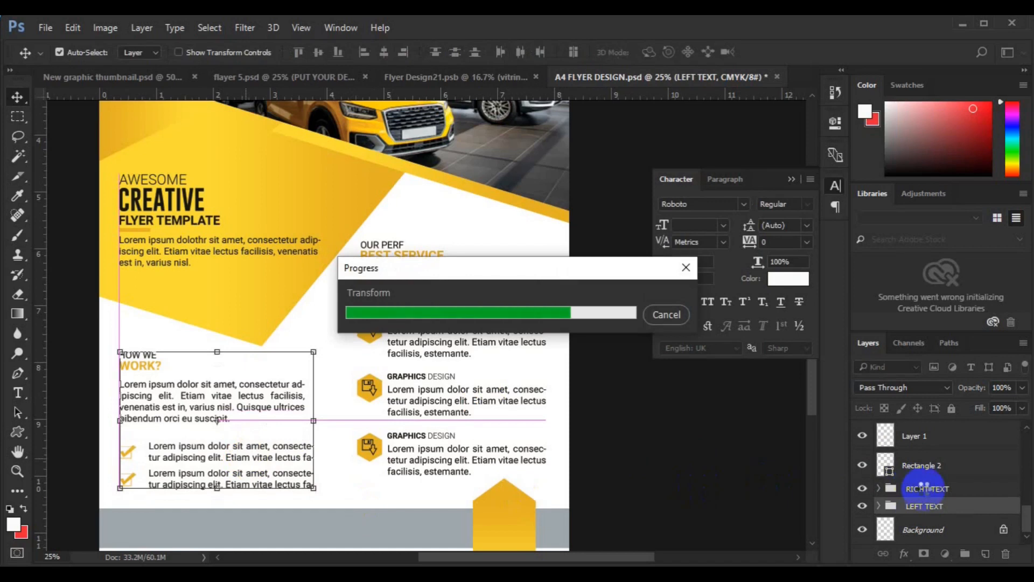
ctrl+click(925, 491)
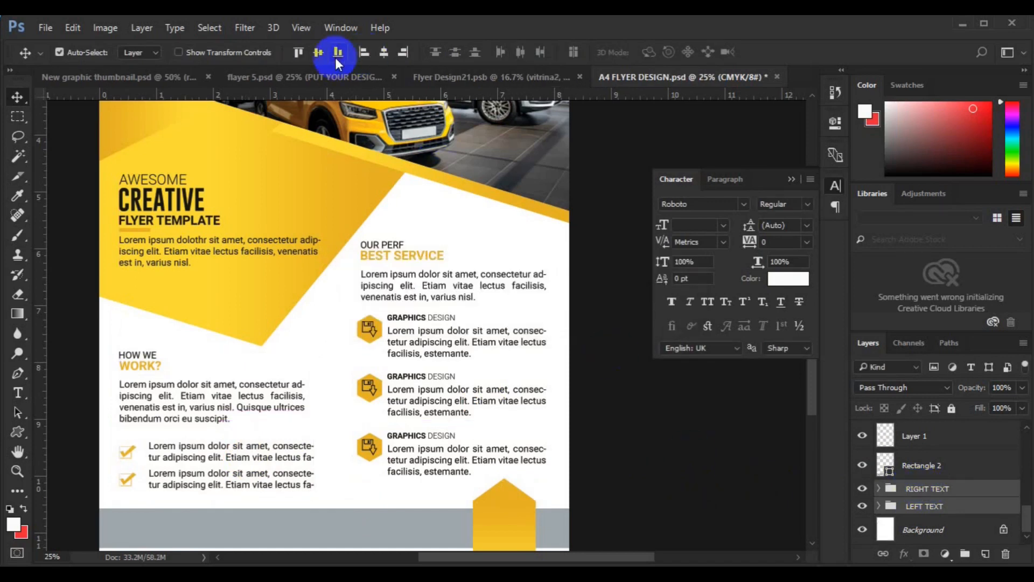
key(shift+Up)
Draw a black QR code custom shape without stroke, about 168 × 168 px, on a new layer over the golden footer shape.
click(490, 500)
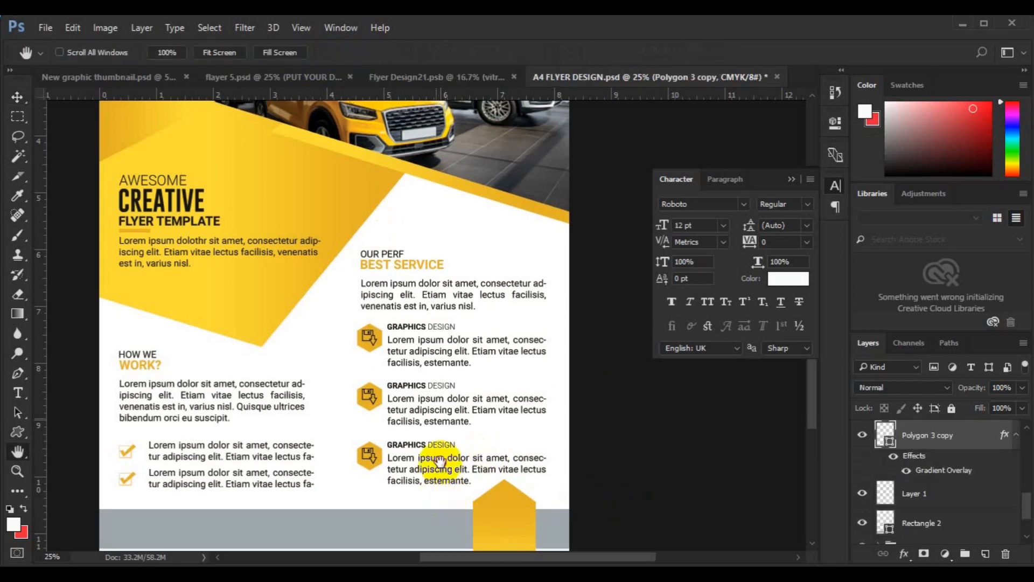
scroll(429, 445, down, 3)
key(u)
click(582, 52)
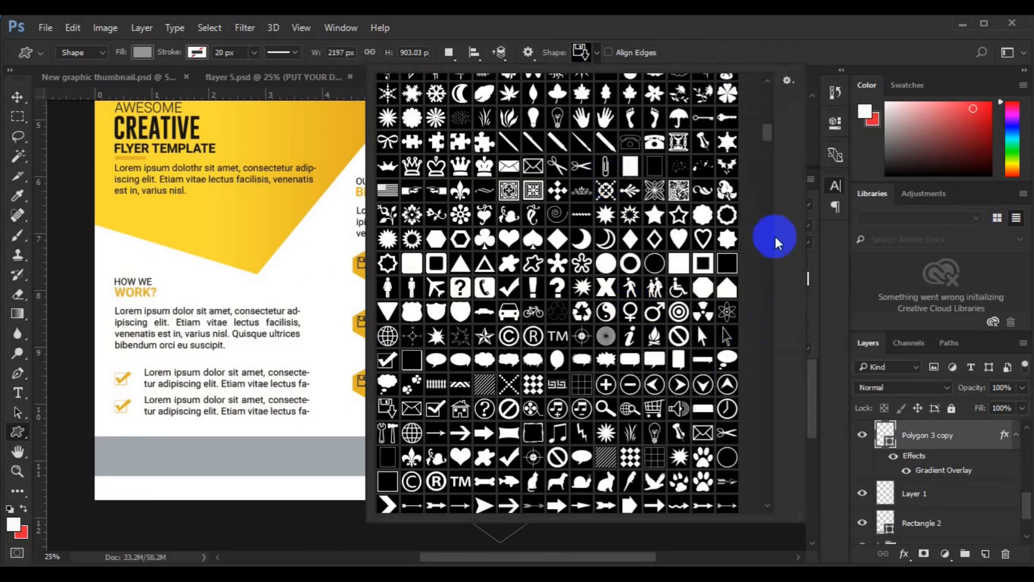
click(773, 508)
click(772, 508)
drag(766, 188, 762, 492)
click(770, 507)
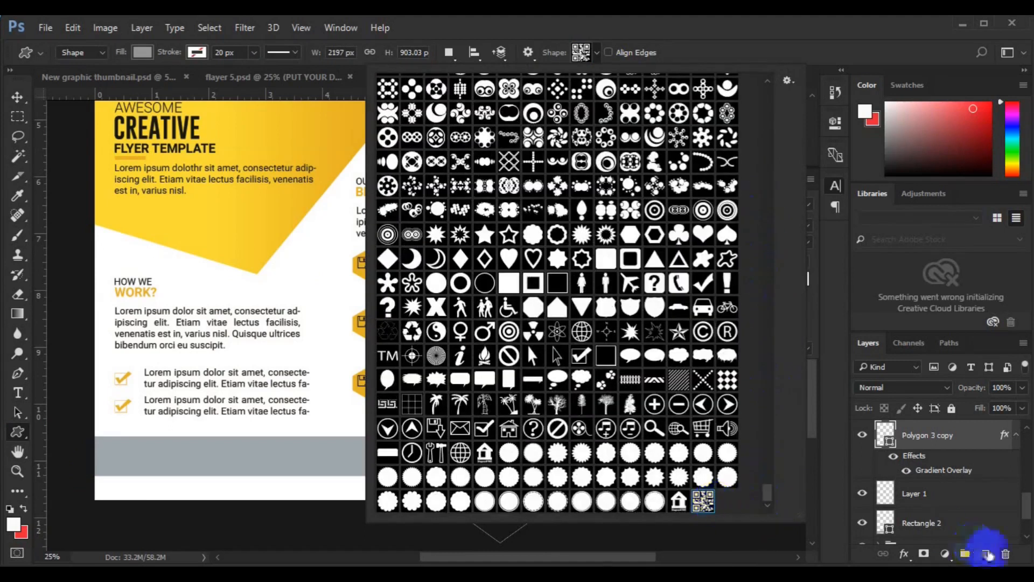
click(142, 52)
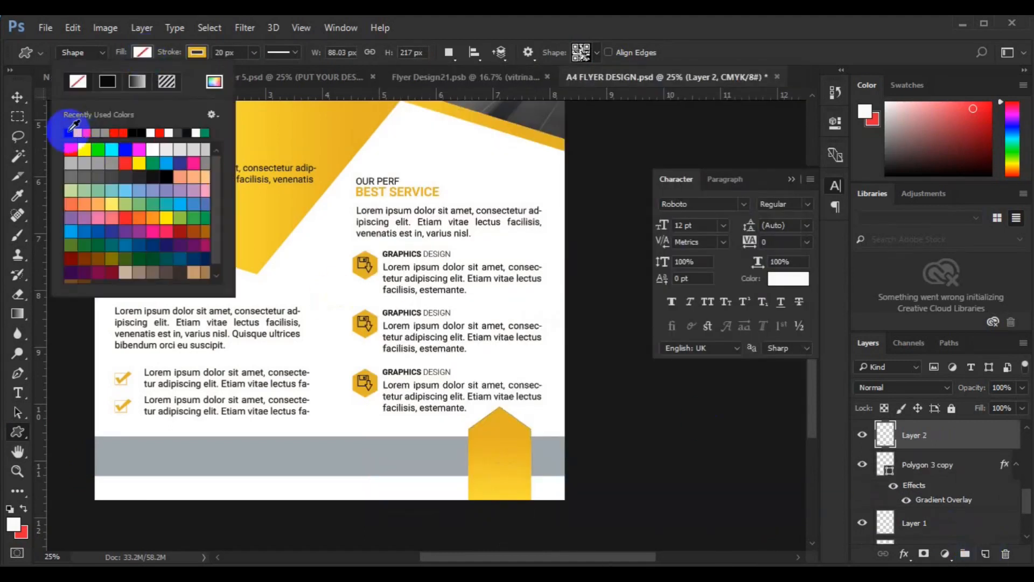
click(107, 81)
click(197, 52)
click(133, 82)
drag(486, 426, 517, 469)
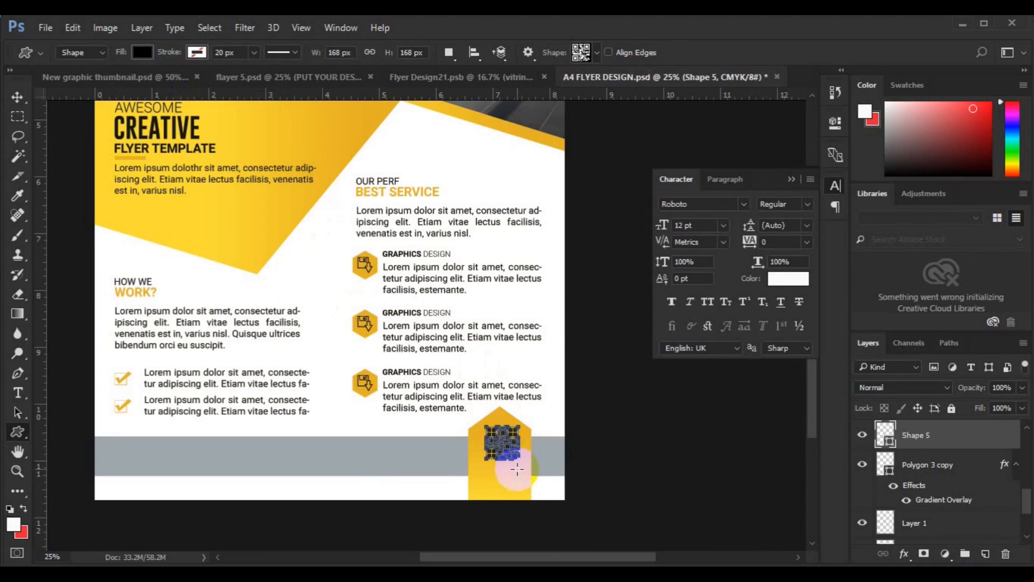
Center the QR code horizontally on the golden footer shape and move it down level with the gray strip.
key(v)
shift+click(926, 464)
click(385, 53)
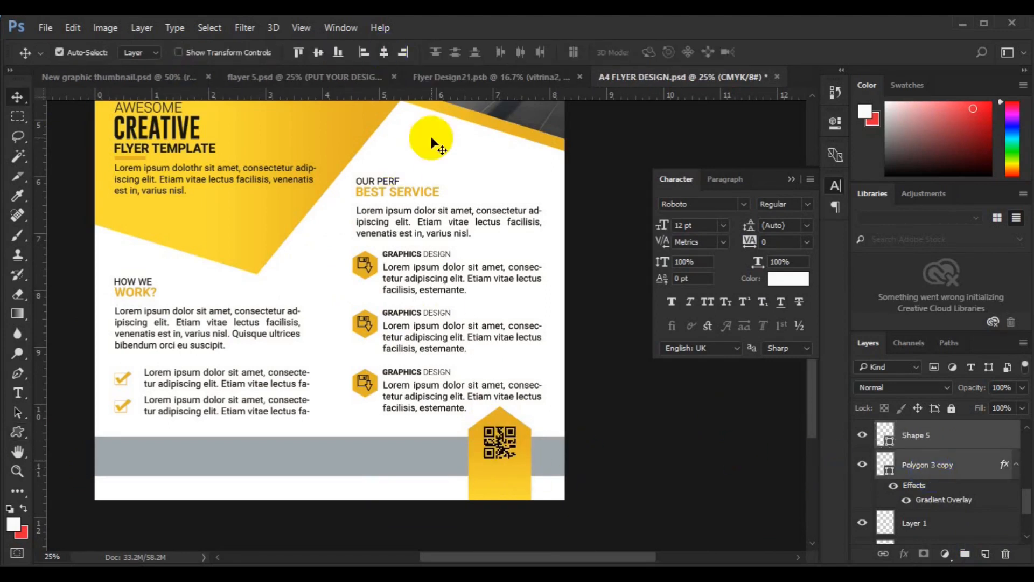
click(914, 435)
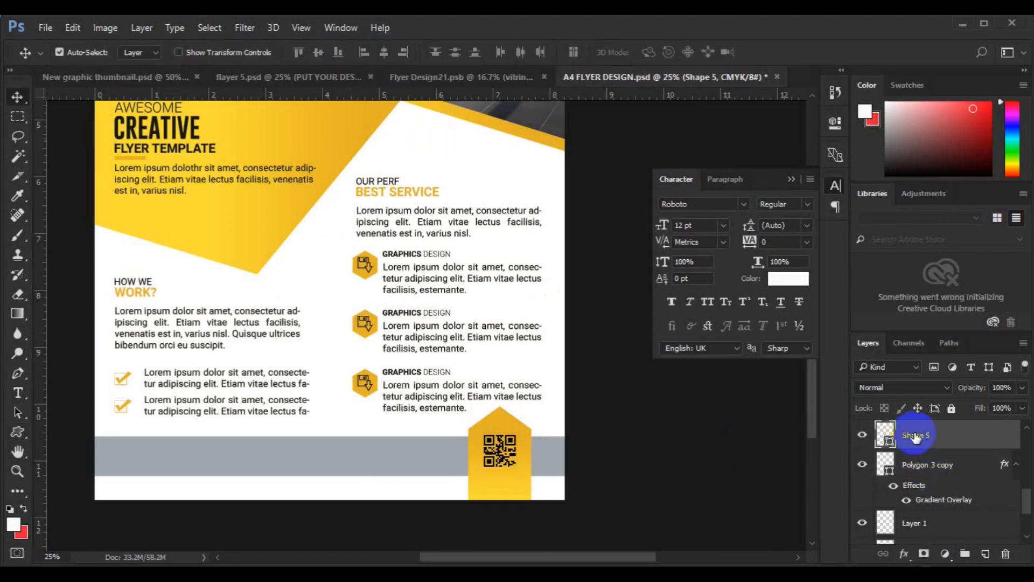
key(ctrl+t)
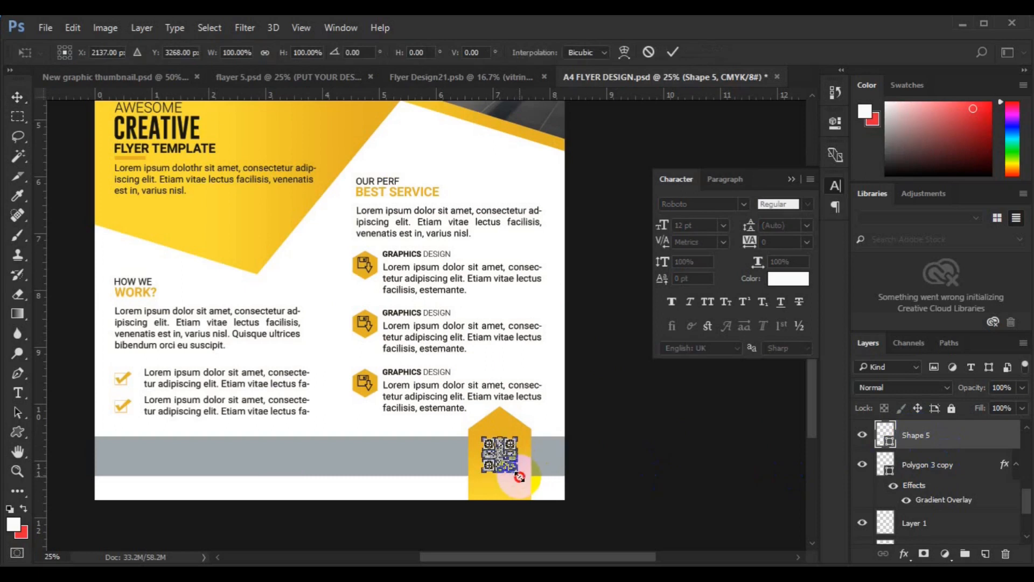
key(Return)
Draw a black circle about 112 px wide on a new layer near the left end of the gray footer strip.
click(1001, 538)
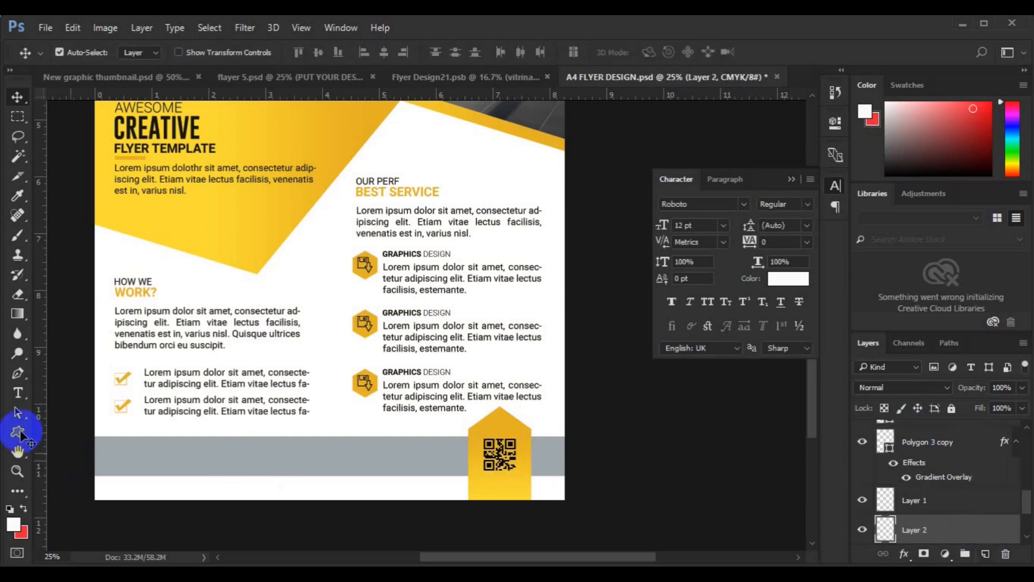
drag(21, 436, 70, 457)
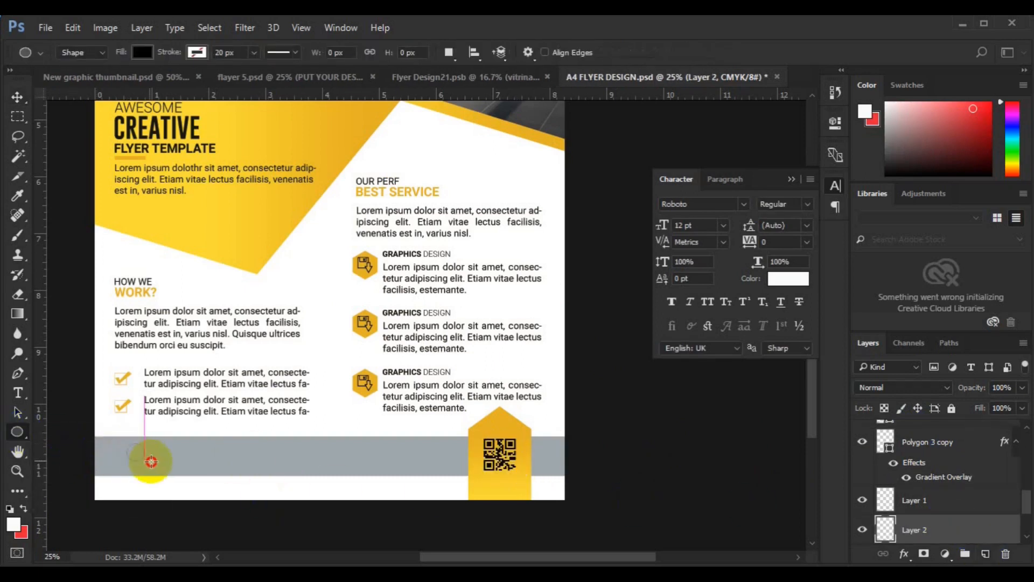
drag(154, 464, 155, 463)
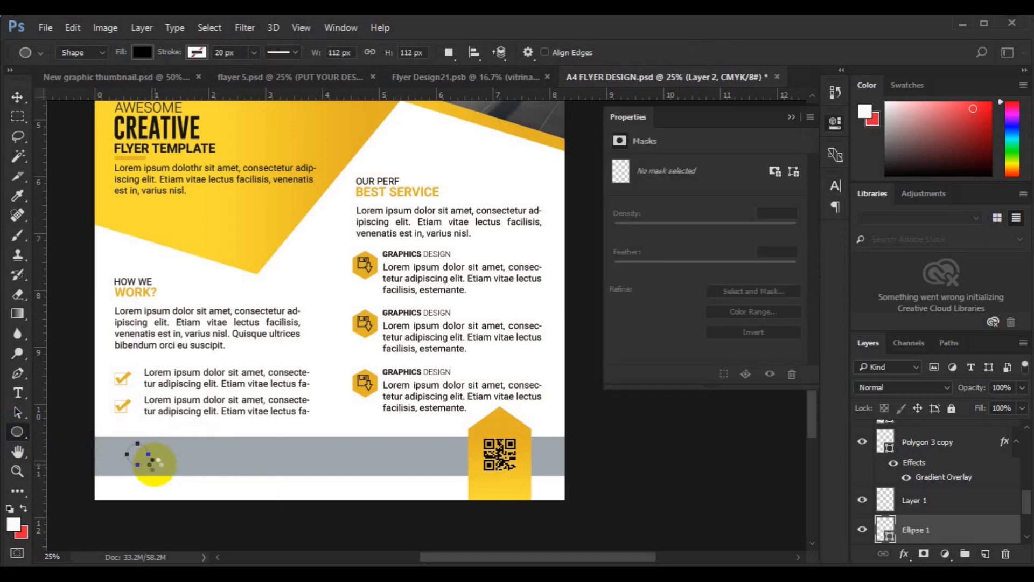
Align the black circle's vertical center with the gray footer strip.
key(v)
click(1028, 535)
ctrl+click(965, 529)
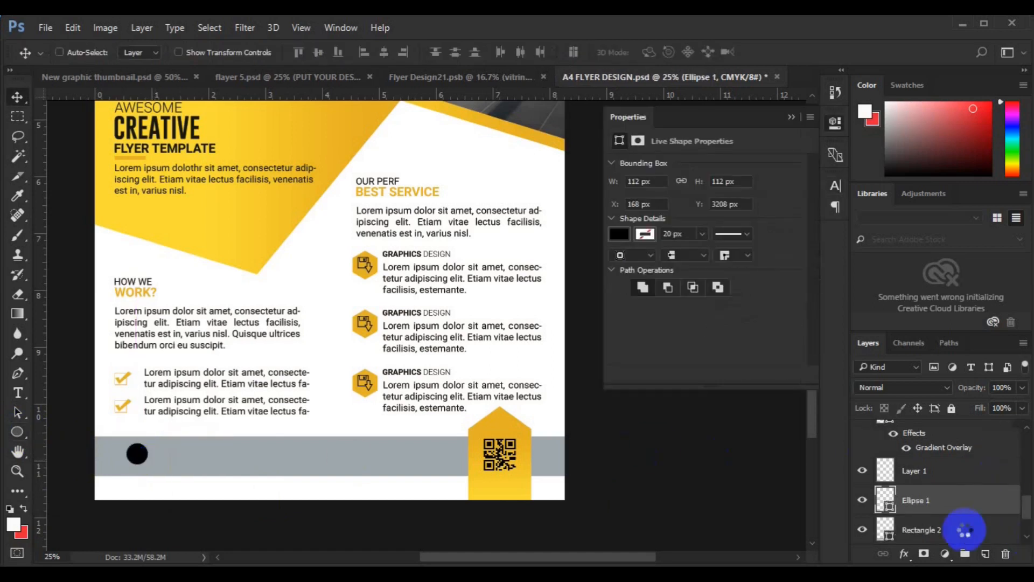
click(319, 53)
click(901, 509)
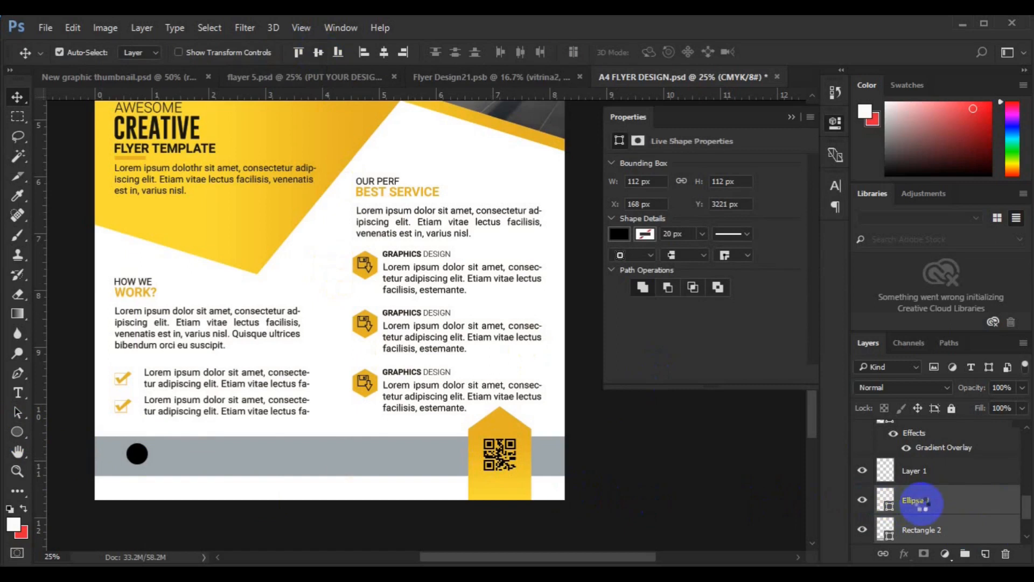
Draw a golden web-search custom shape on a new layer inside the black footer circle.
click(985, 553)
drag(15, 432, 96, 509)
click(595, 53)
click(674, 422)
click(142, 52)
click(68, 134)
drag(131, 453, 146, 469)
key(v)
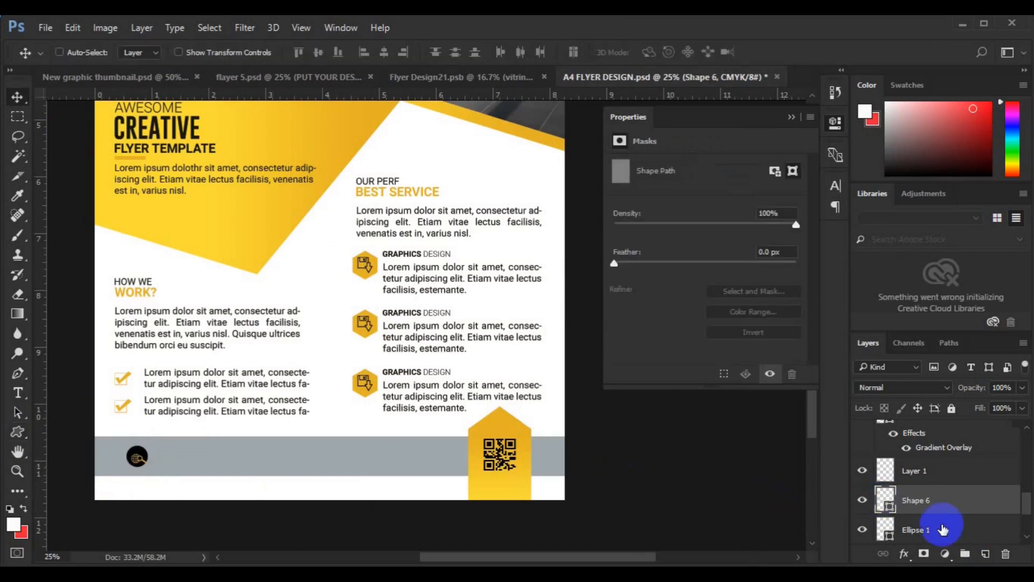
Center the web-search icon horizontally on the black circle and group the two layers.
shift+click(942, 528)
click(382, 53)
key(ctrl+g)
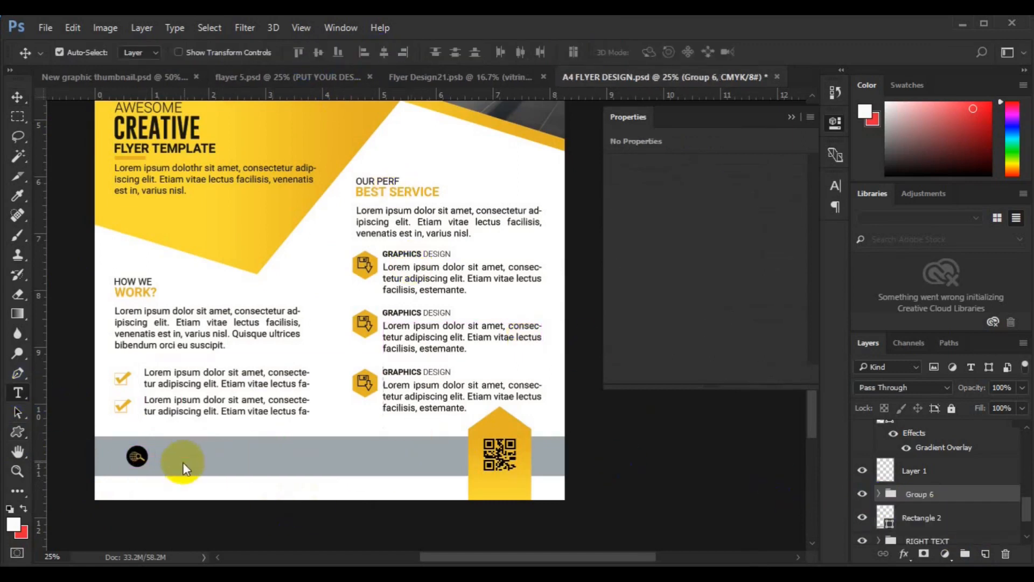
key(t)
click(530, 52)
click(184, 132)
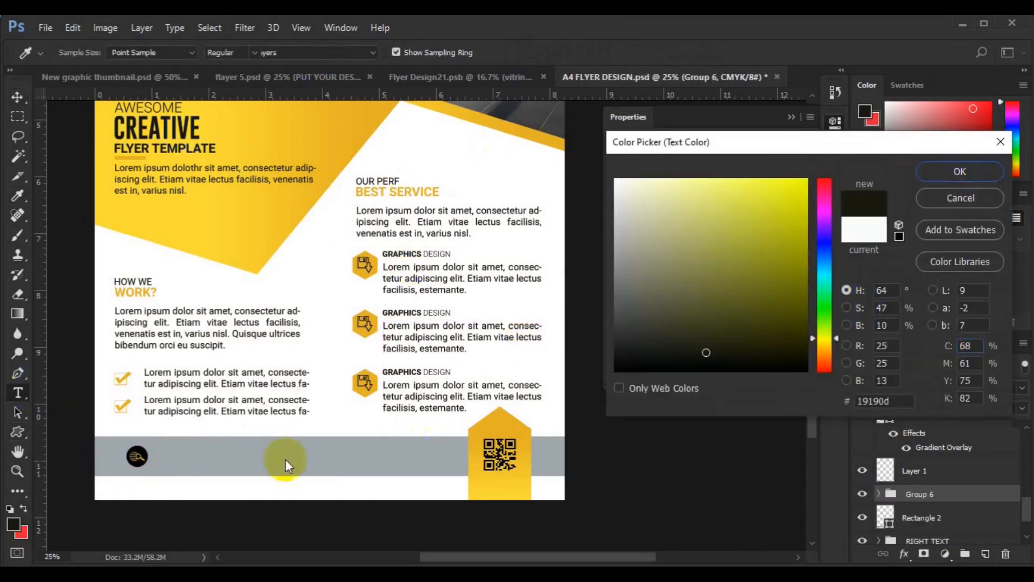
key(Return)
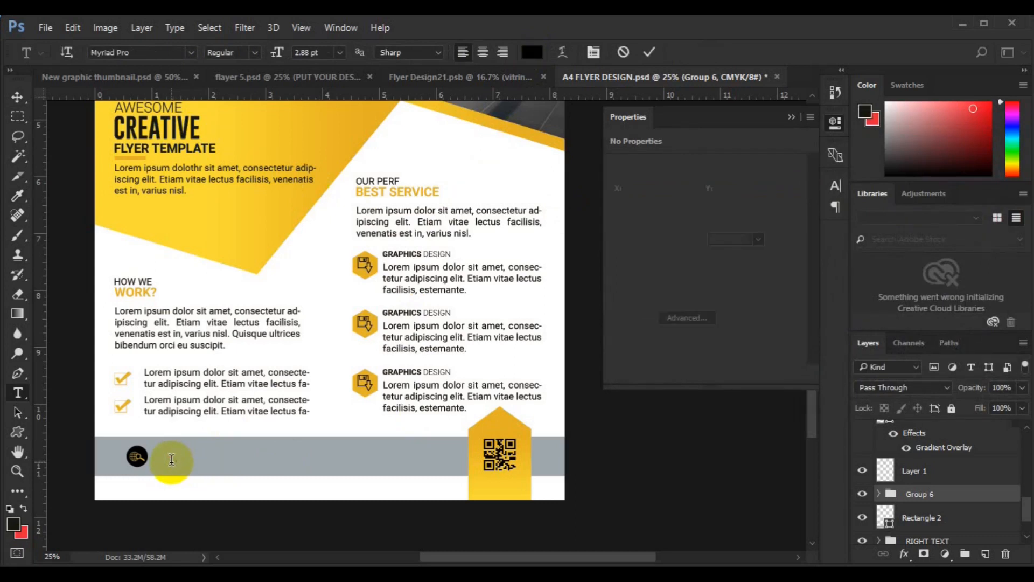
click(172, 460)
text(www.website.com)
click(17, 97)
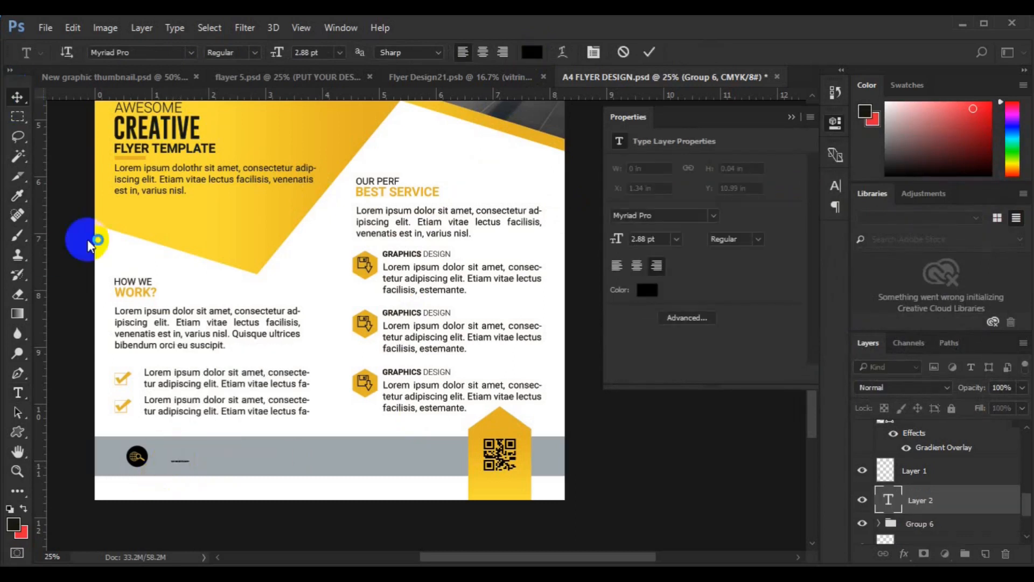
click(19, 394)
click(172, 457)
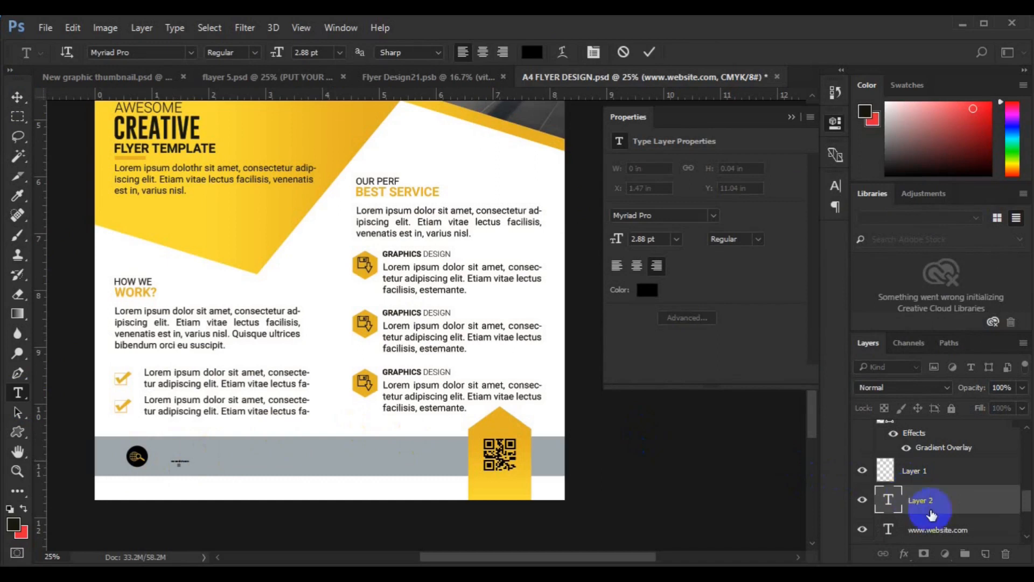
click(934, 530)
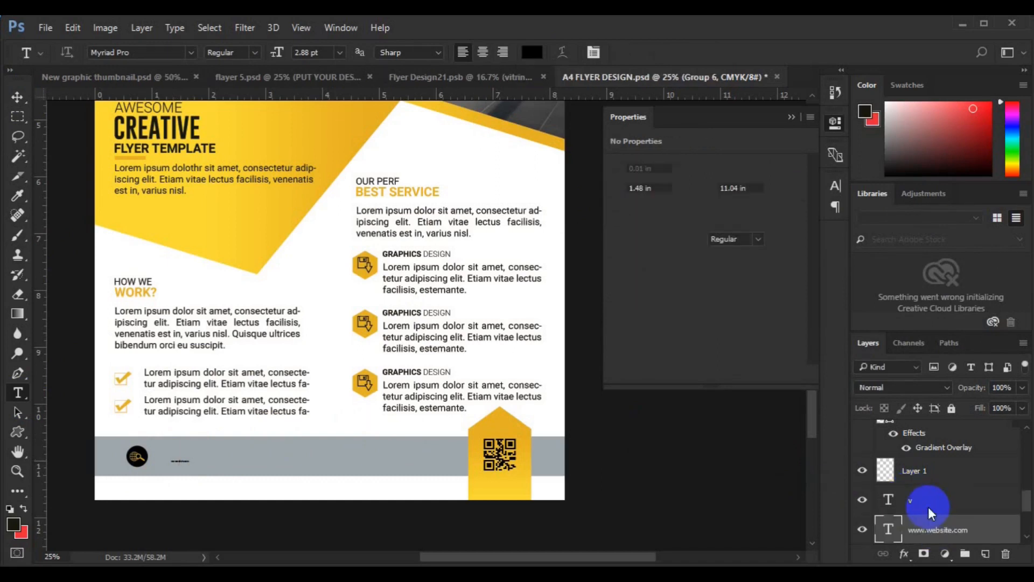
click(925, 507)
click(780, 145)
click(424, 218)
click(758, 143)
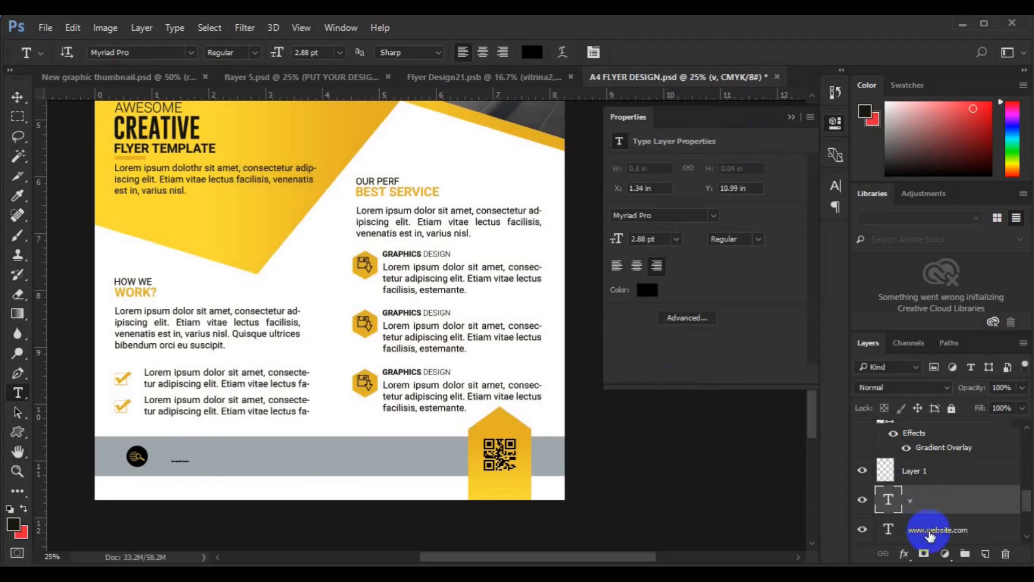
click(930, 533)
key(ctrl+t)
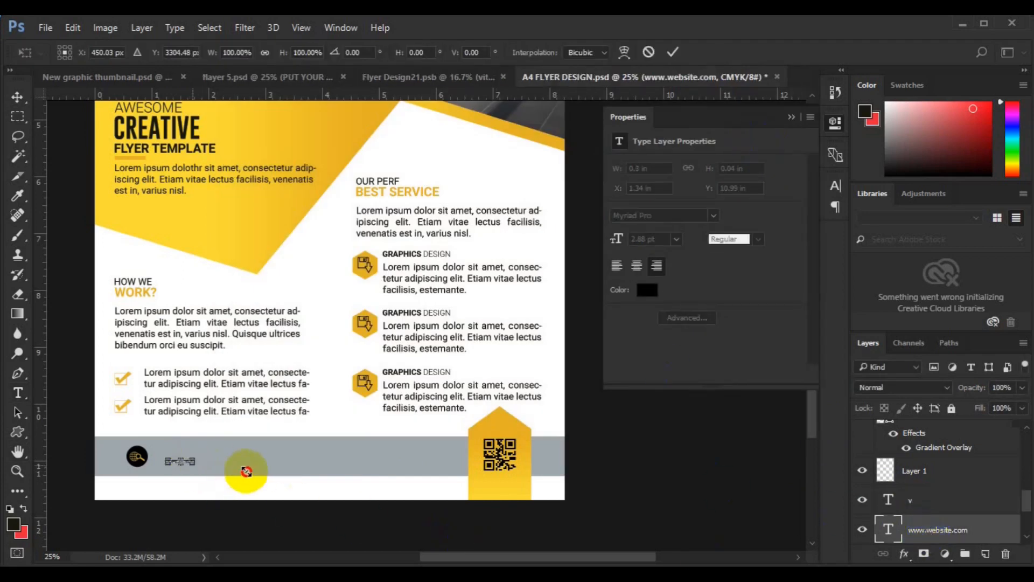
mouse_move(246, 471)
mouse_down()
mouse_move(204, 462)
mouse_move(249, 466)
mouse_up()
key(Return)
click(18, 98)
key(ctrl+t)
key(Return)
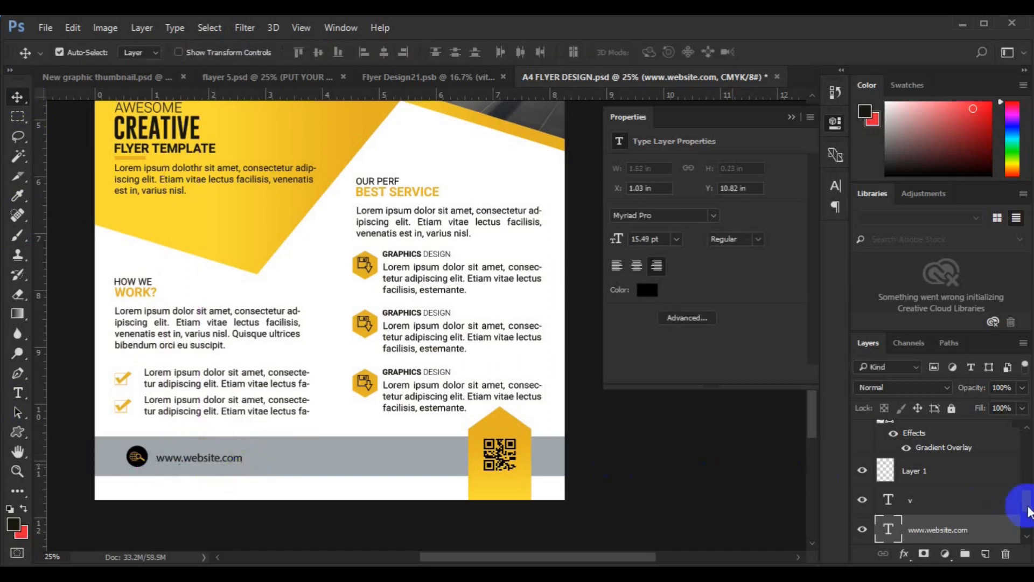
scroll(984, 495, down, 2)
shift+click(980, 495)
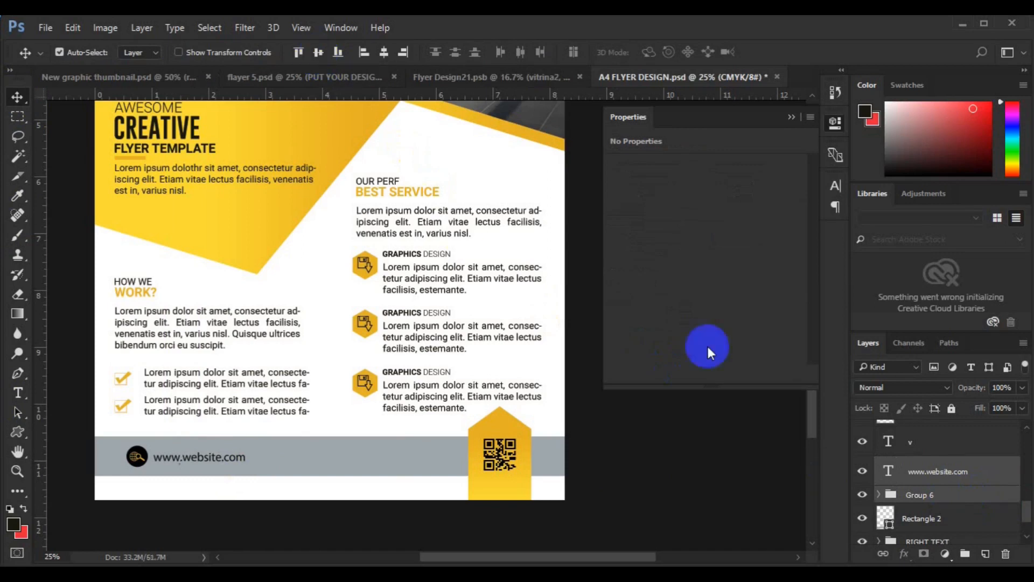
click(943, 475)
drag(943, 475, 942, 494)
Duplicate Group 6 and place the copy on the gray strip between the website text and the QR code.
key(ctrl+j)
key(ctrl+t)
drag(230, 464, 389, 457)
key(Return)
Replace the text in the Group 6 copy with a placeholder contact e-mail address.
click(18, 392)
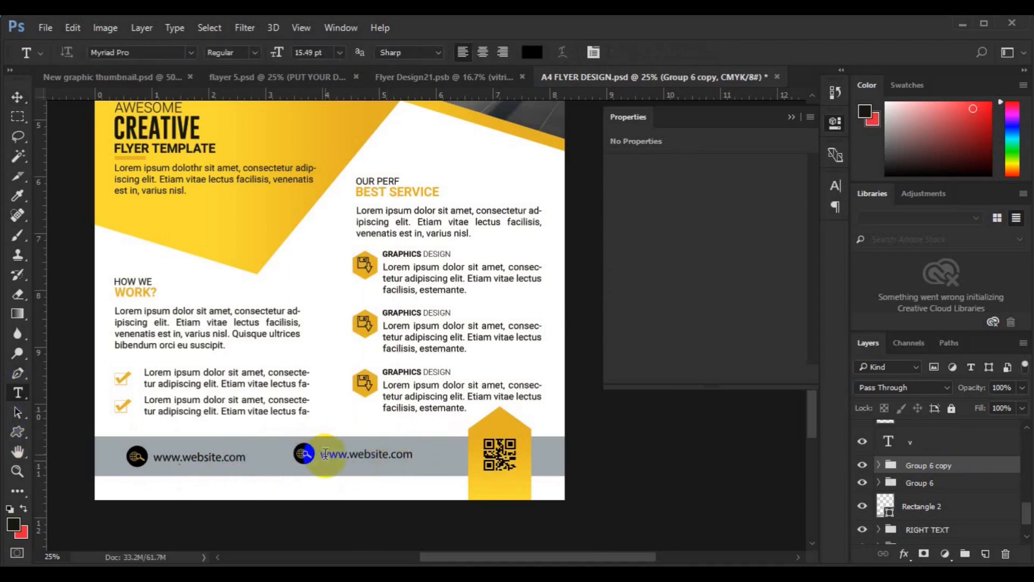
click(325, 453)
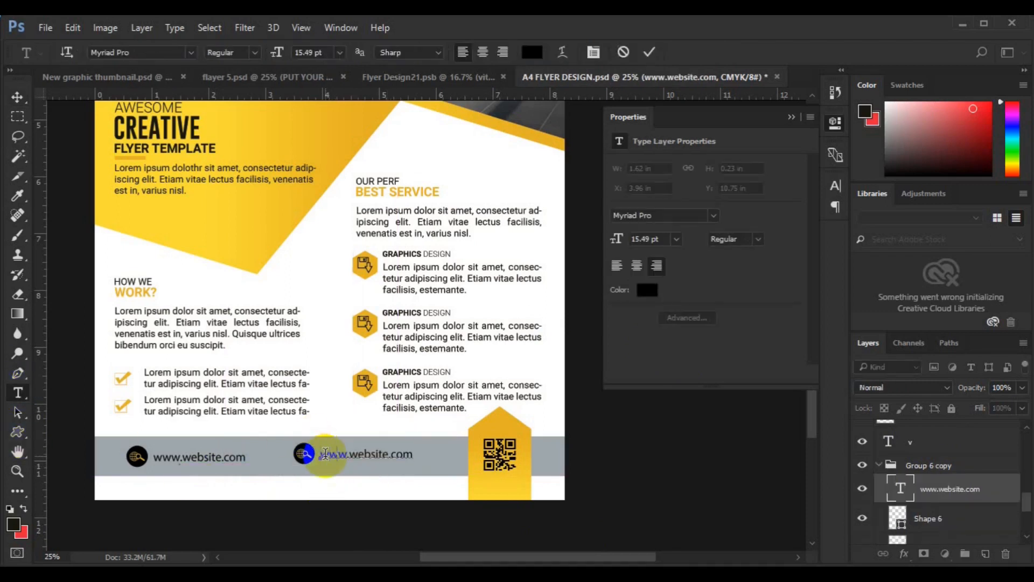
key(Escape)
key(v)
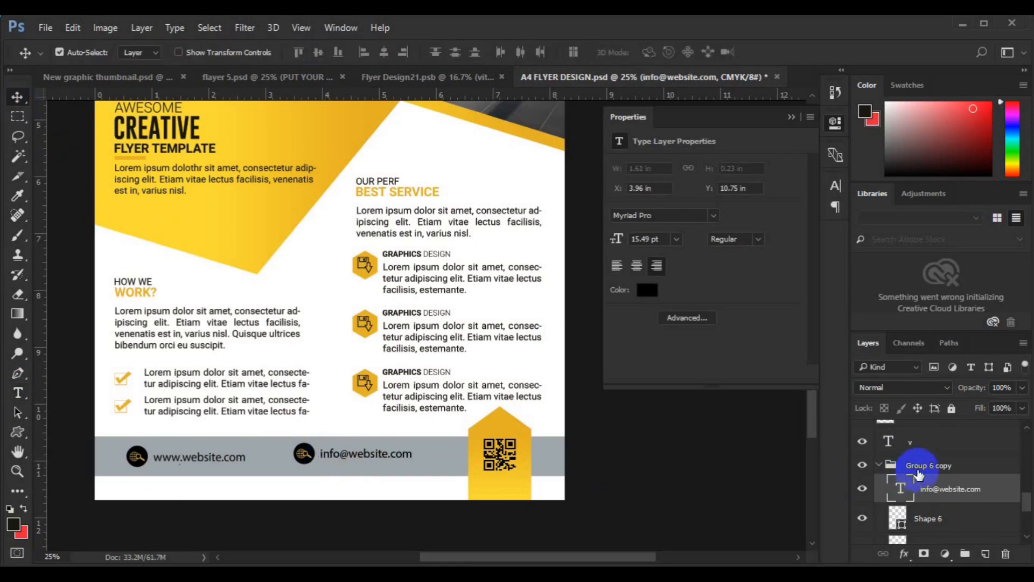
Align the Group 6 copy vertically with the gray footer strip and fit the whole flyer in view.
click(881, 466)
click(878, 466)
ctrl+click(958, 509)
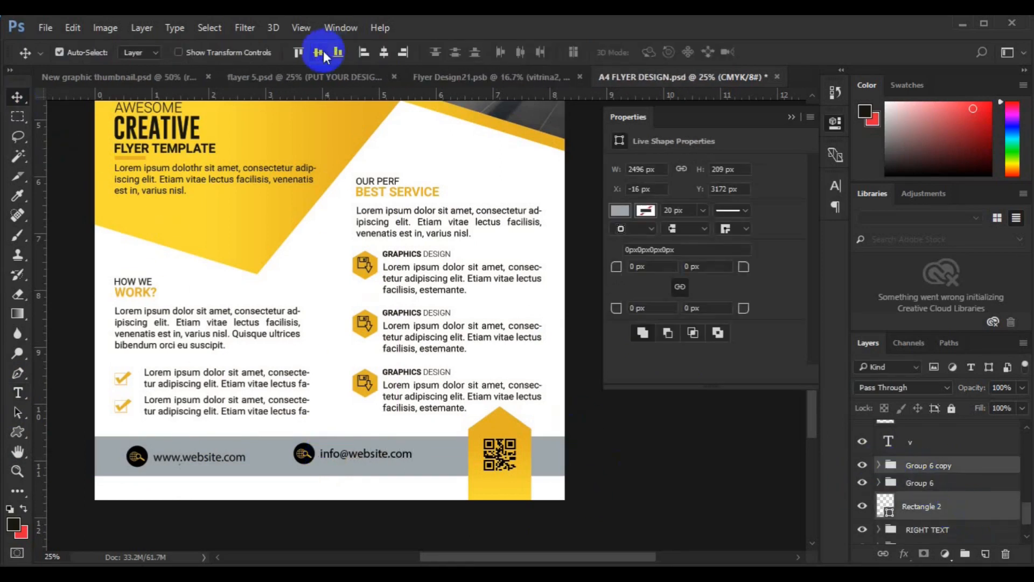
key(ctrl+0)
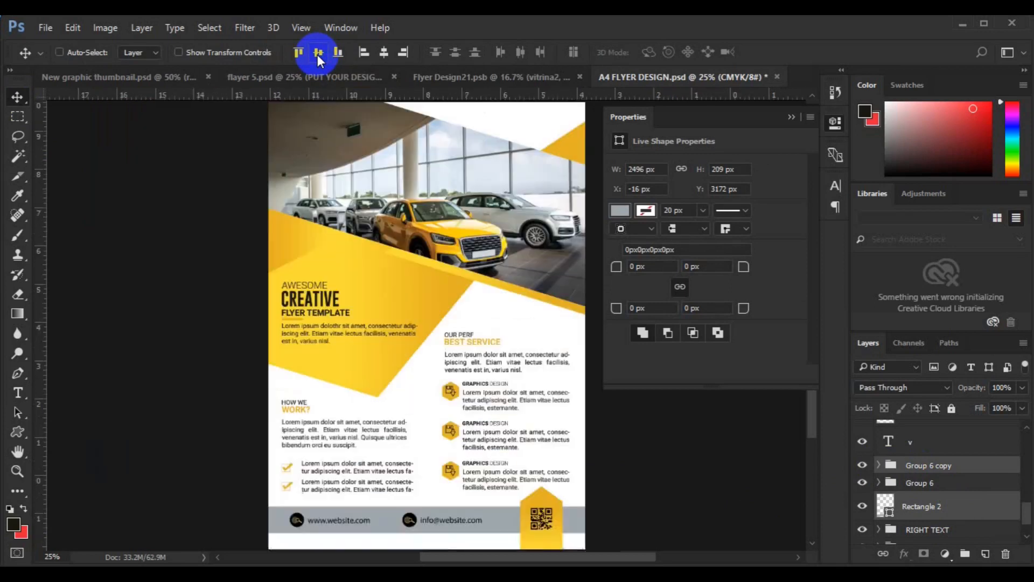
Draw a black ornament custom shape, about 135 × 137 px, just above Background in the white area at the flyer's upper right.
click(790, 117)
drag(1027, 511, 1026, 523)
click(974, 528)
click(21, 432)
click(96, 504)
click(592, 52)
drag(773, 396, 767, 480)
click(386, 481)
click(985, 553)
drag(510, 108, 537, 139)
key(Delete)
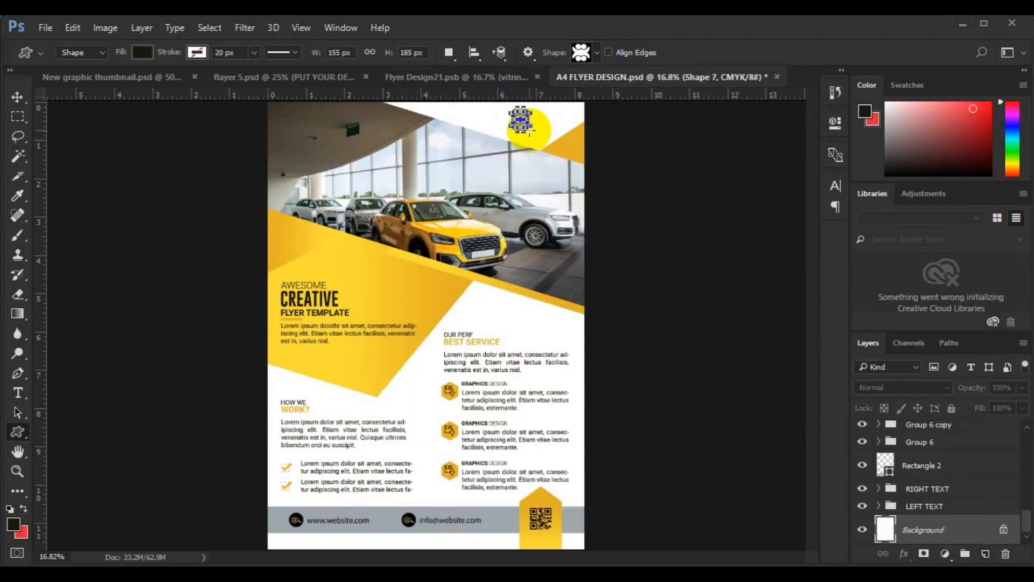
drag(536, 129, 537, 130)
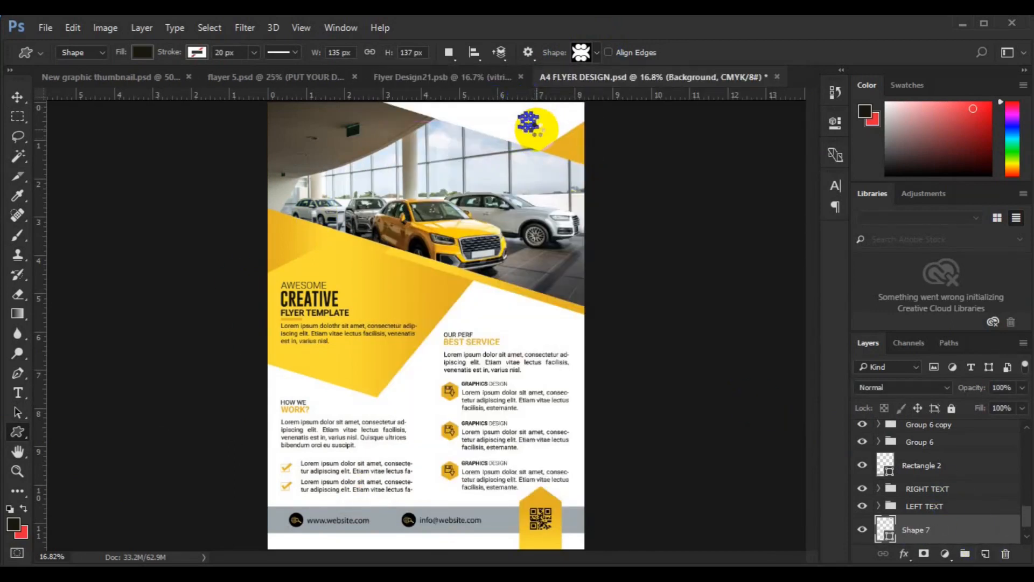
click(18, 97)
Add the text "LOGO NAME" on a new layer beside the ornament shape, with the text size set to 18 pt.
click(985, 553)
click(19, 393)
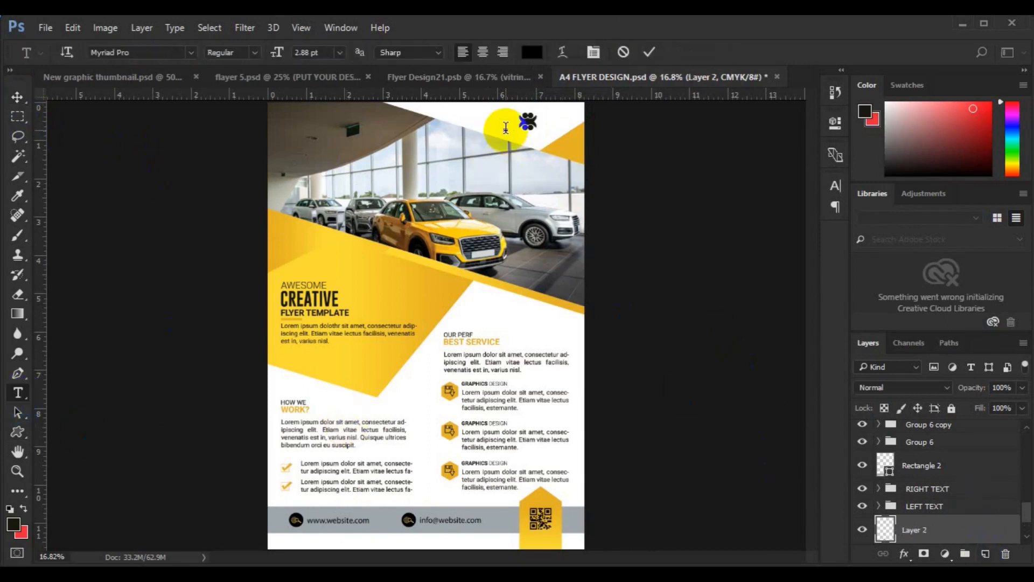
click(505, 127)
click(340, 52)
click(355, 223)
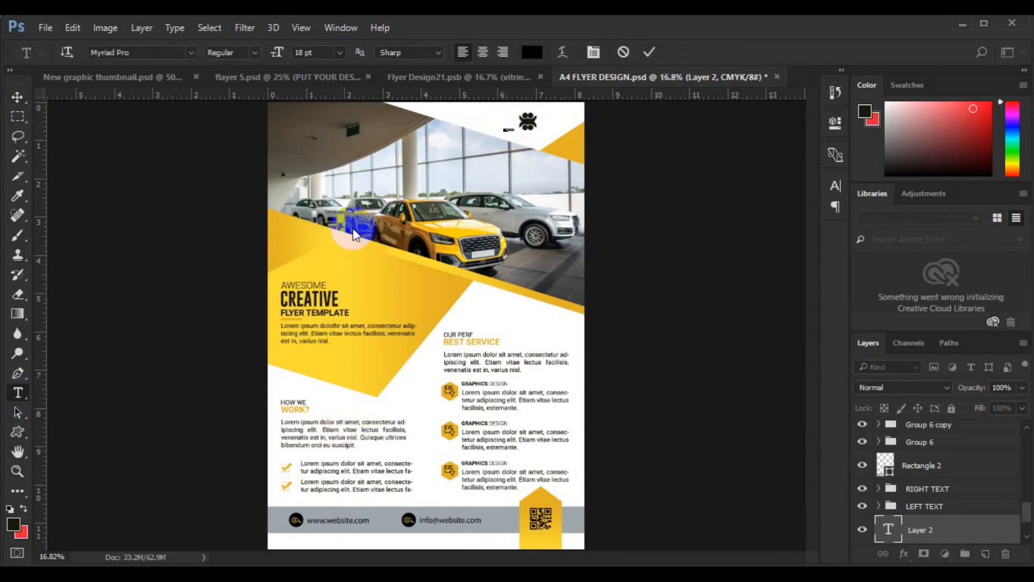
click(19, 97)
Enlarge the LOGO NAME text, center it beneath the ornament shape and nudge both layers up slightly.
scroll(1012, 525, down, 3)
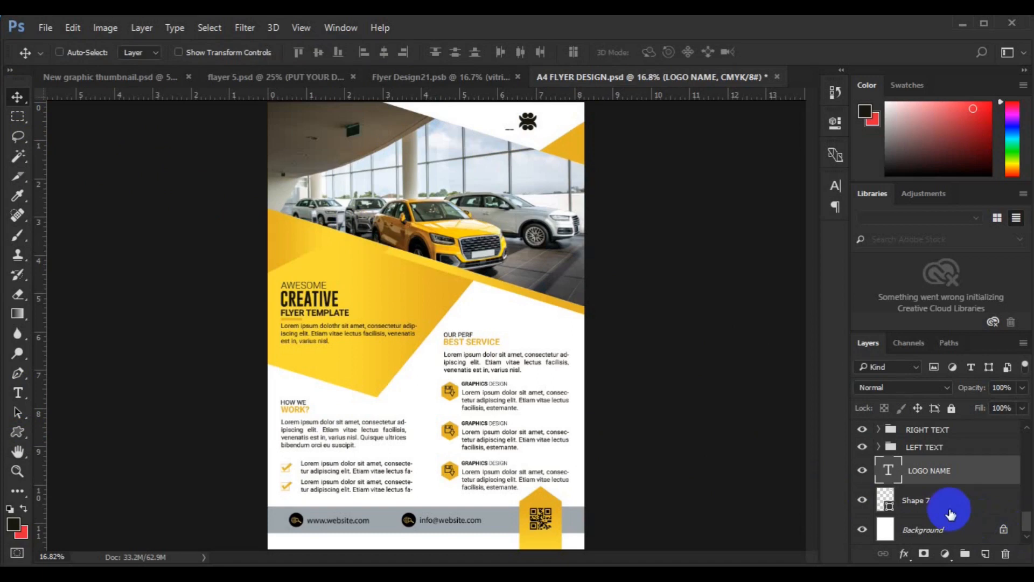
shift+click(948, 501)
click(920, 474)
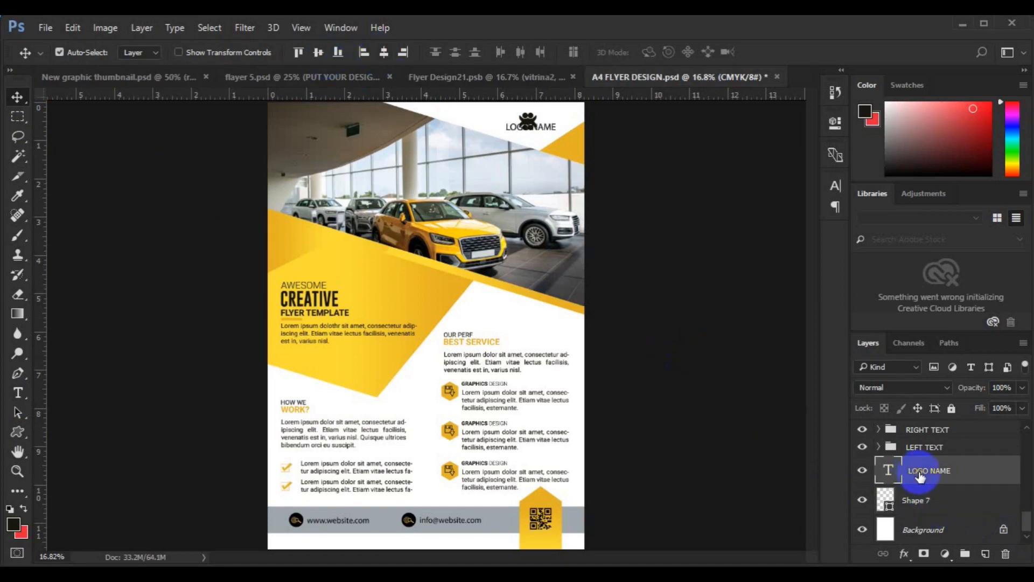
shift+click(936, 500)
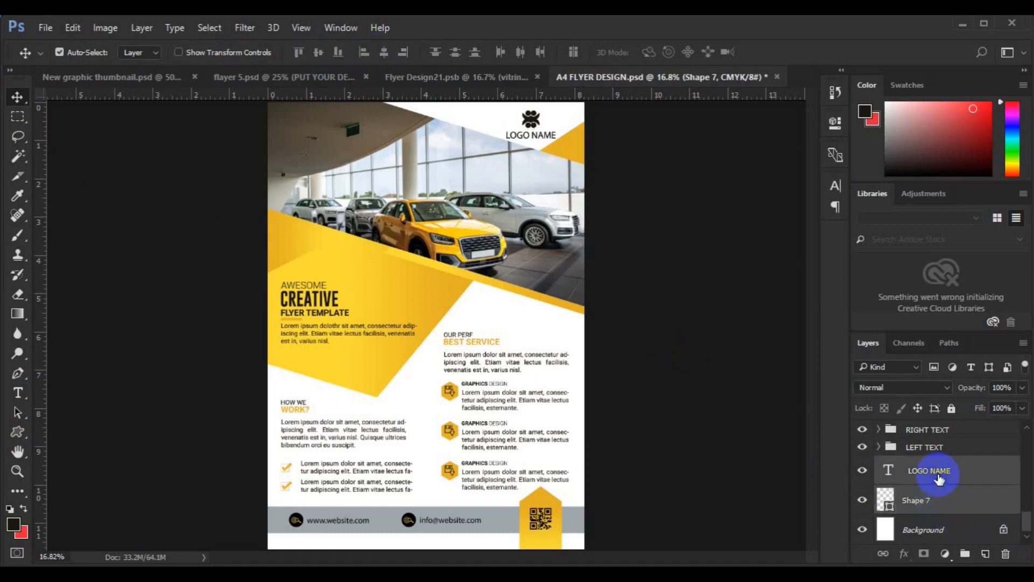
key(shift+Up)
key(ctrl+minus)
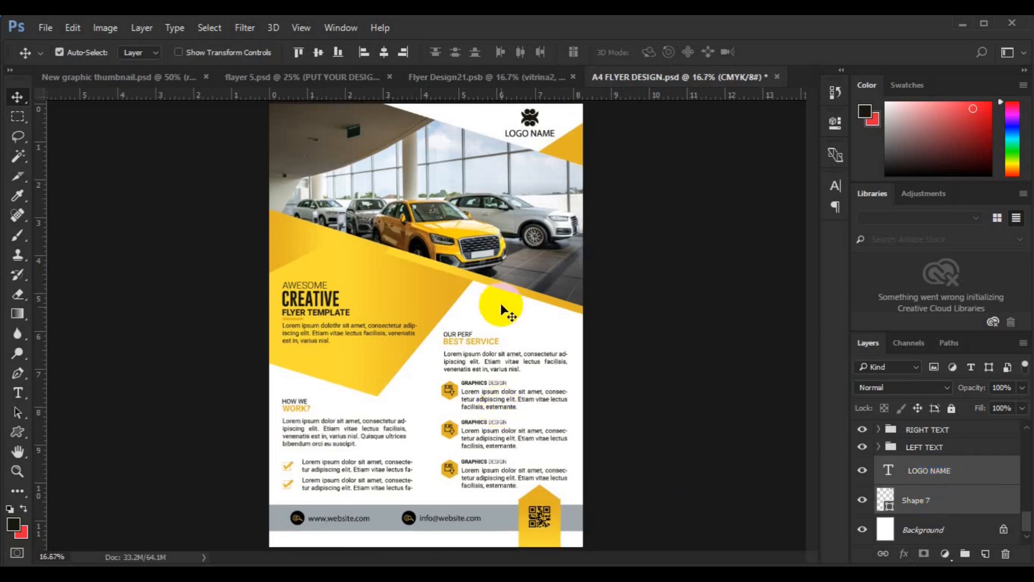